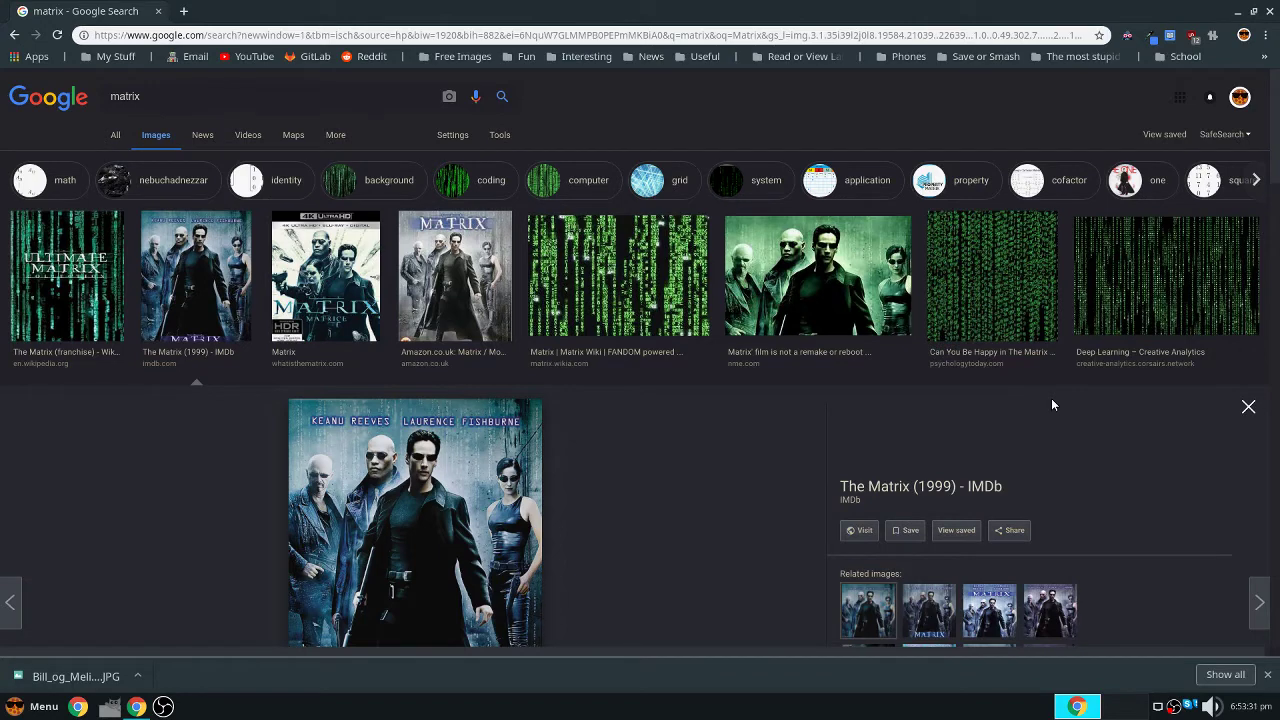
Copy the full-size The Matrix (1999) IMDb poster image from the Google Images 'matrix' results
scroll(820, 149, down, 3)
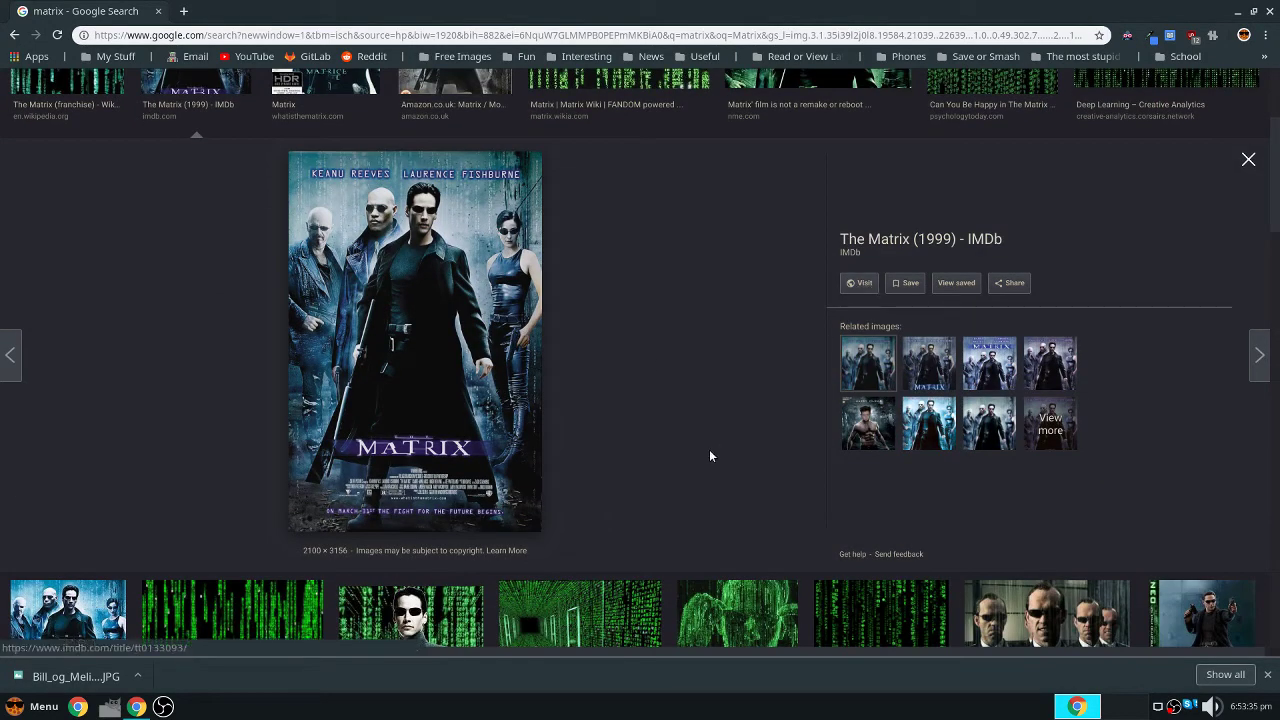
scroll(506, 282, up, 1)
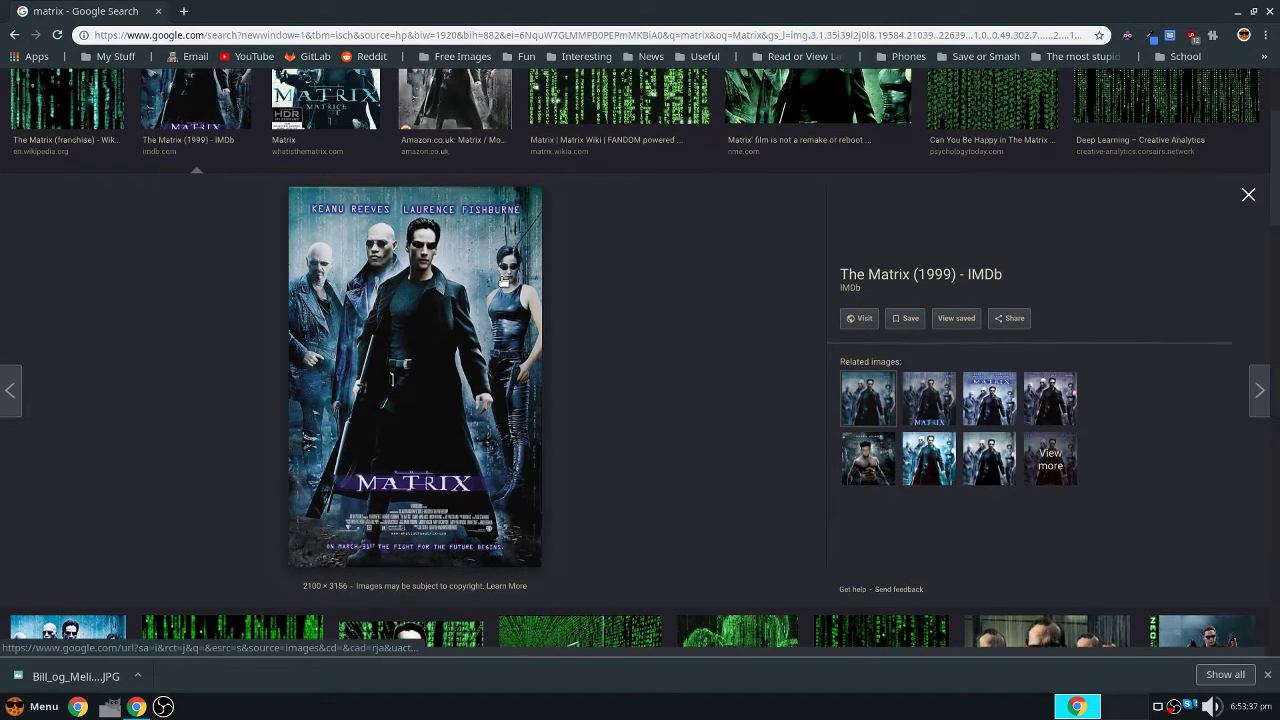
scroll(502, 283, up, 2)
double_click(152, 95)
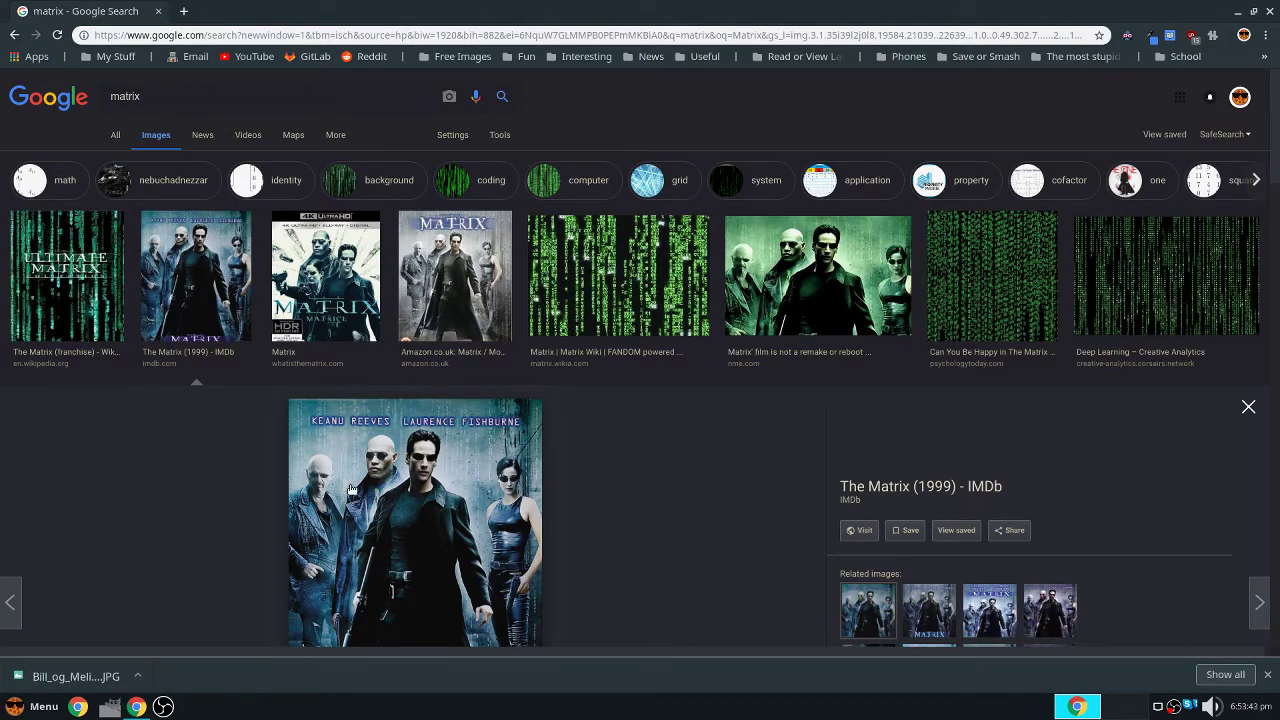
scroll(464, 418, down, 3)
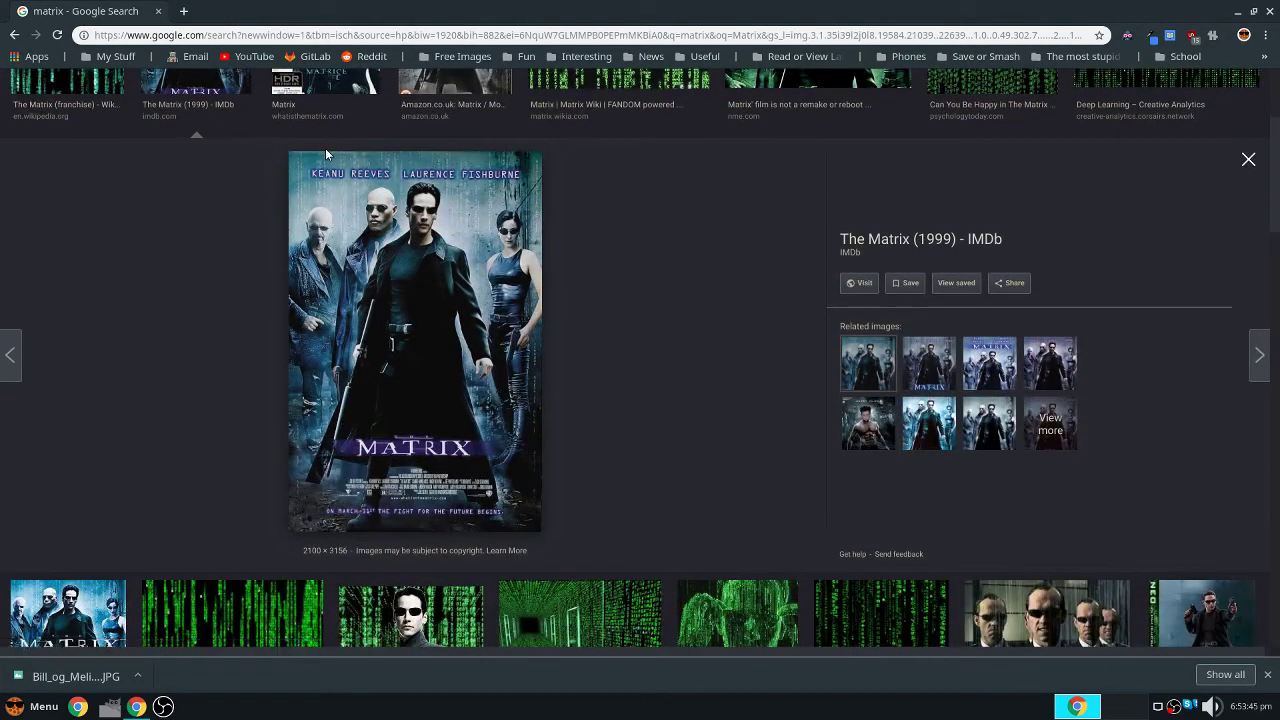
scroll(350, 210, up, 3)
scroll(691, 411, down, 3)
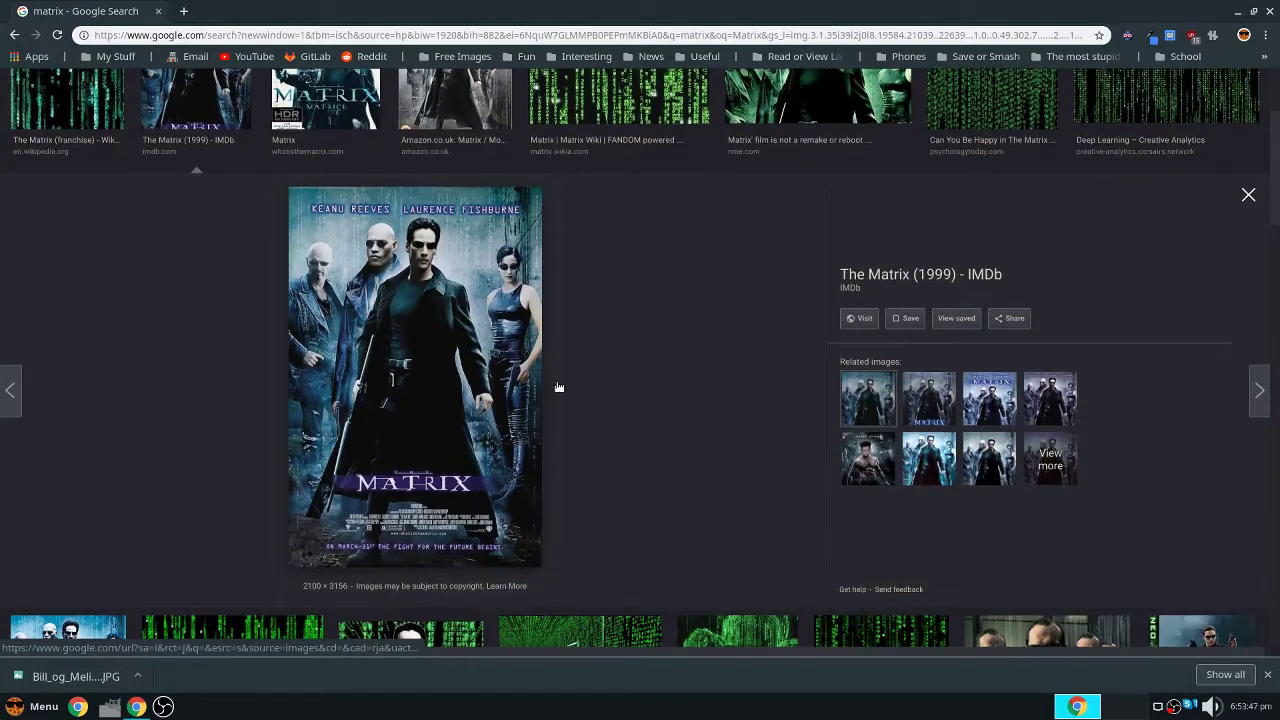
scroll(455, 399, up, 3)
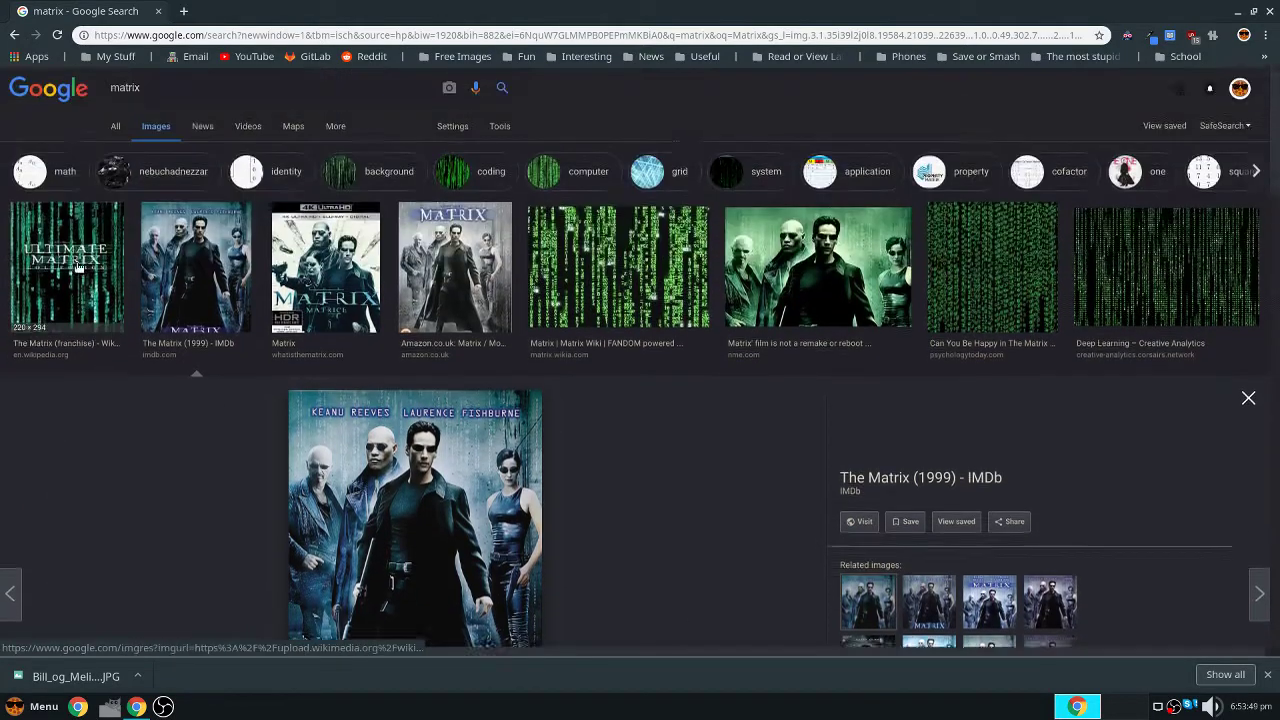
scroll(455, 399, down, 3)
right_click(514, 428)
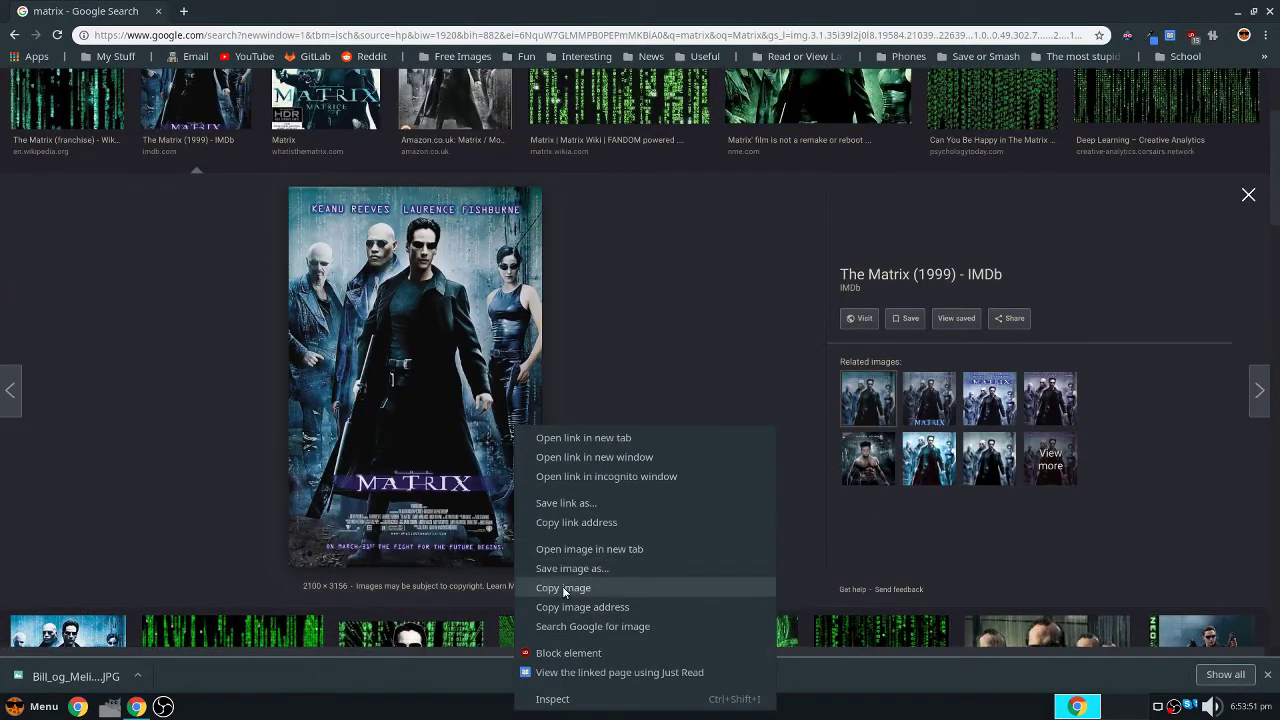
click(562, 587)
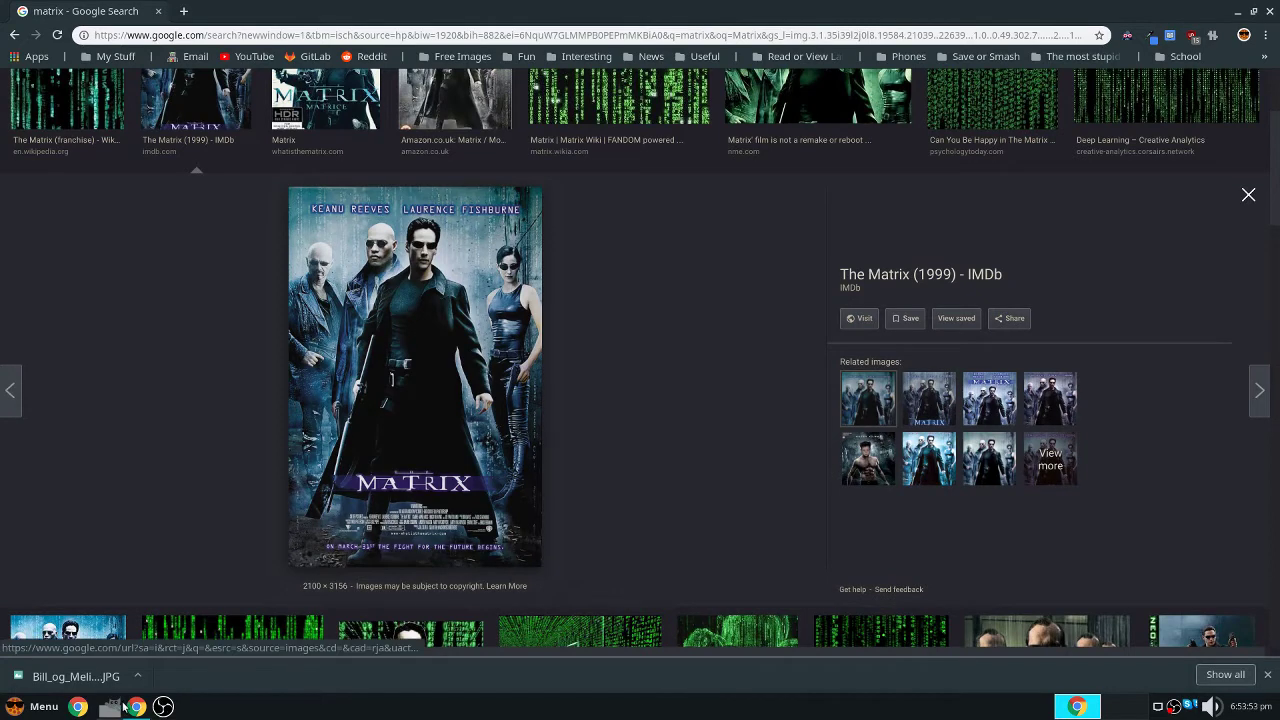
Maximize GIMP and paste the copied poster into the blank 1920×1080 canvas
click(112, 706)
double_click(456, 165)
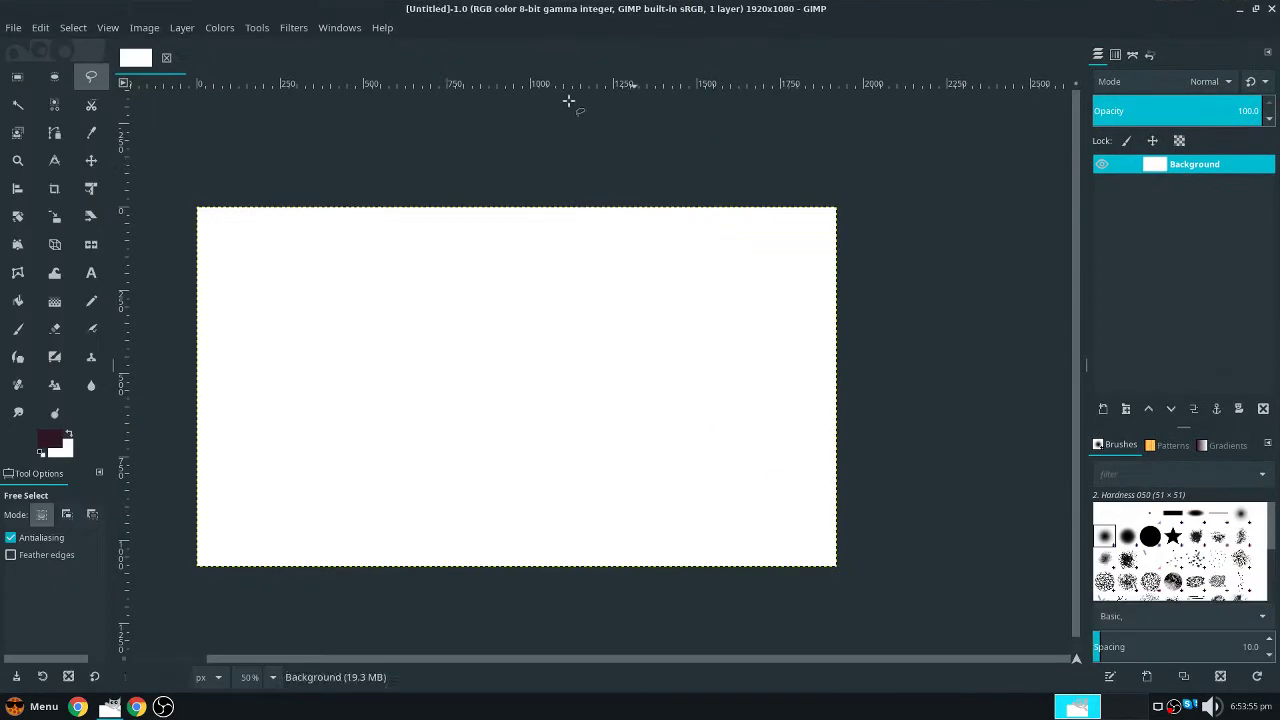
key(ctrl)
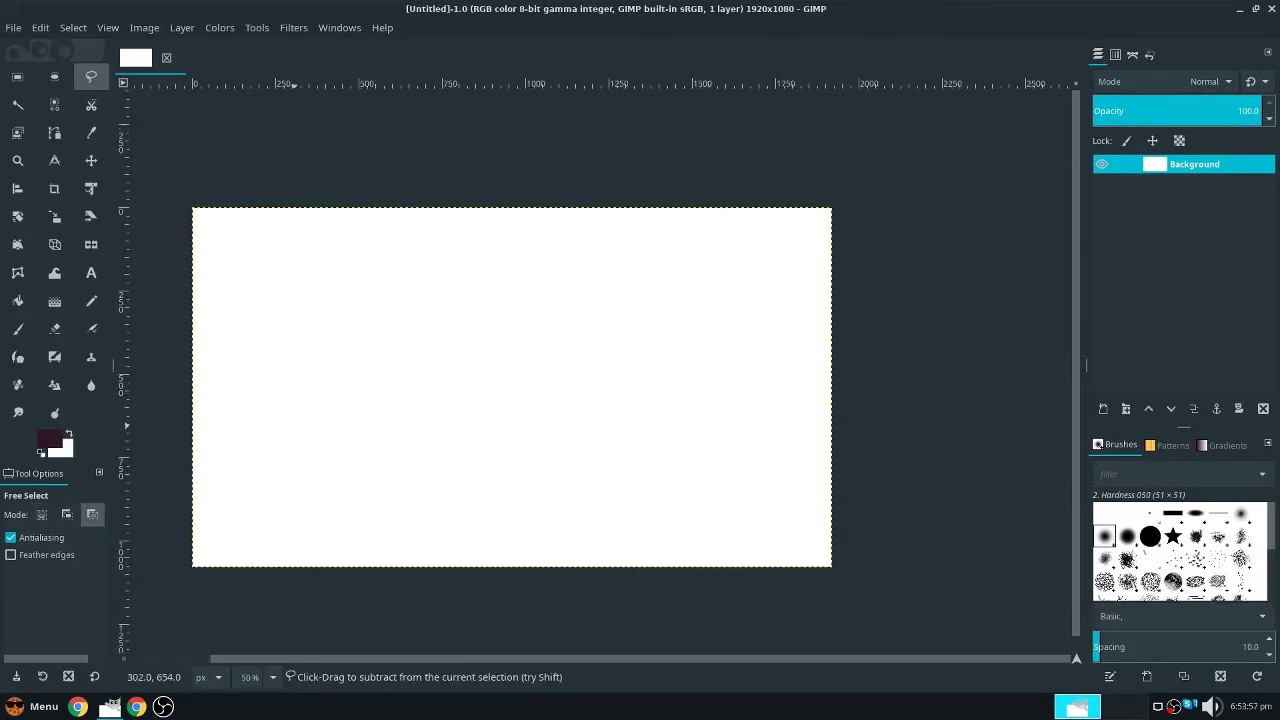
key(ctrl+v)
Scale the pasted poster layer to 686×1031 px, centred on the canvas
scroll(437, 410, down, 3)
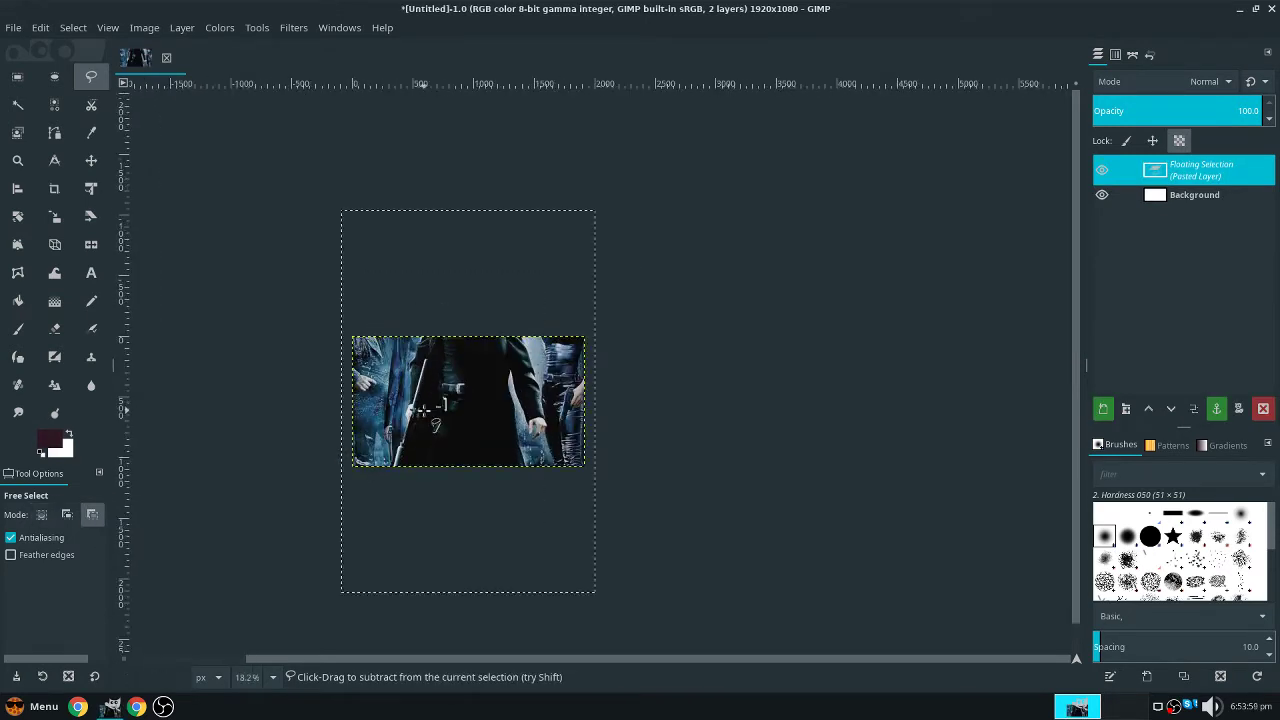
click(54, 216)
click(468, 397)
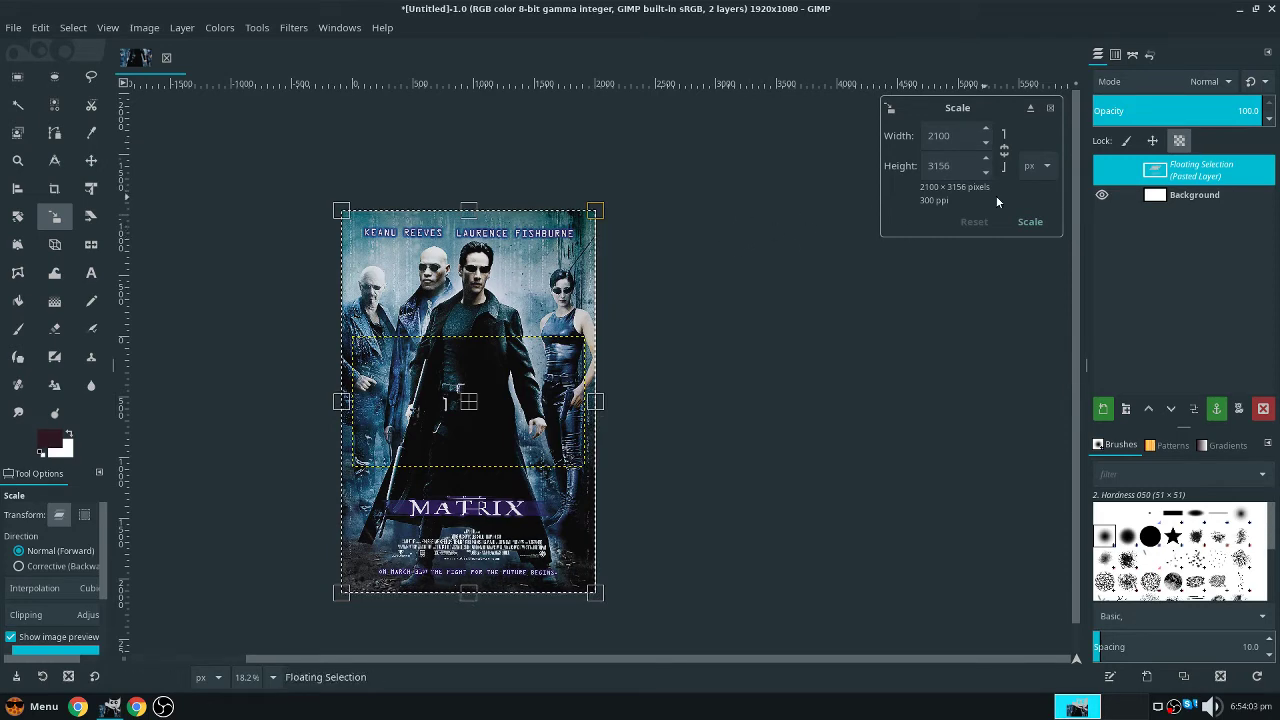
drag(615, 219, 465, 428)
drag(398, 507, 472, 407)
drag(537, 322, 493, 375)
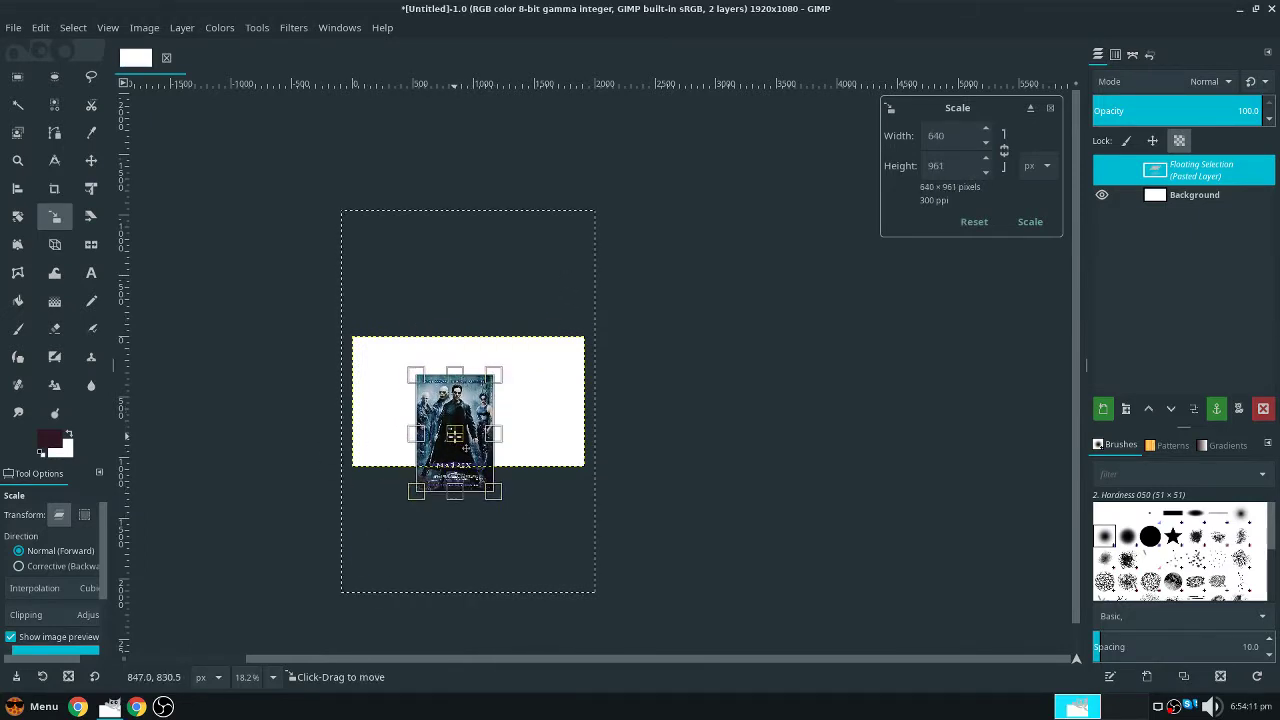
mouse_move(455, 433)
mouse_down()
mouse_move(462, 400)
mouse_move(463, 412)
mouse_up()
drag(501, 350, 510, 338)
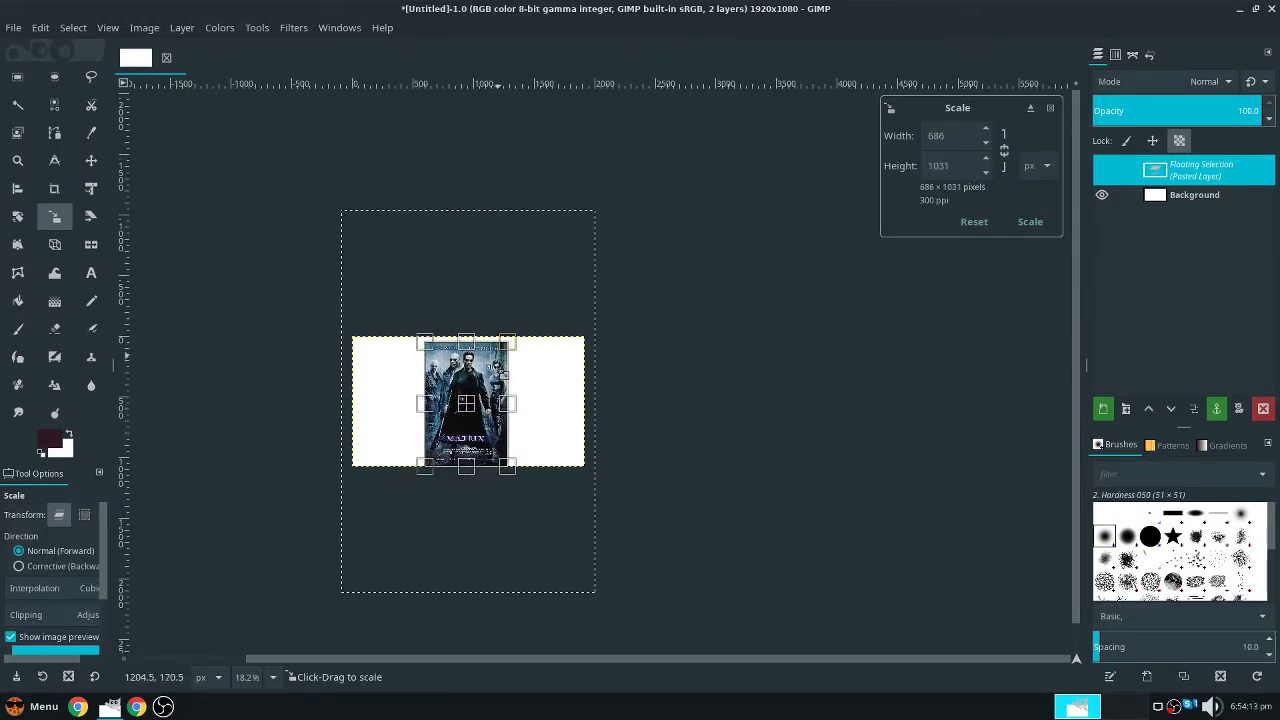
Apply the new poster size and centre the poster horizontally and vertically on the canvas
click(1030, 222)
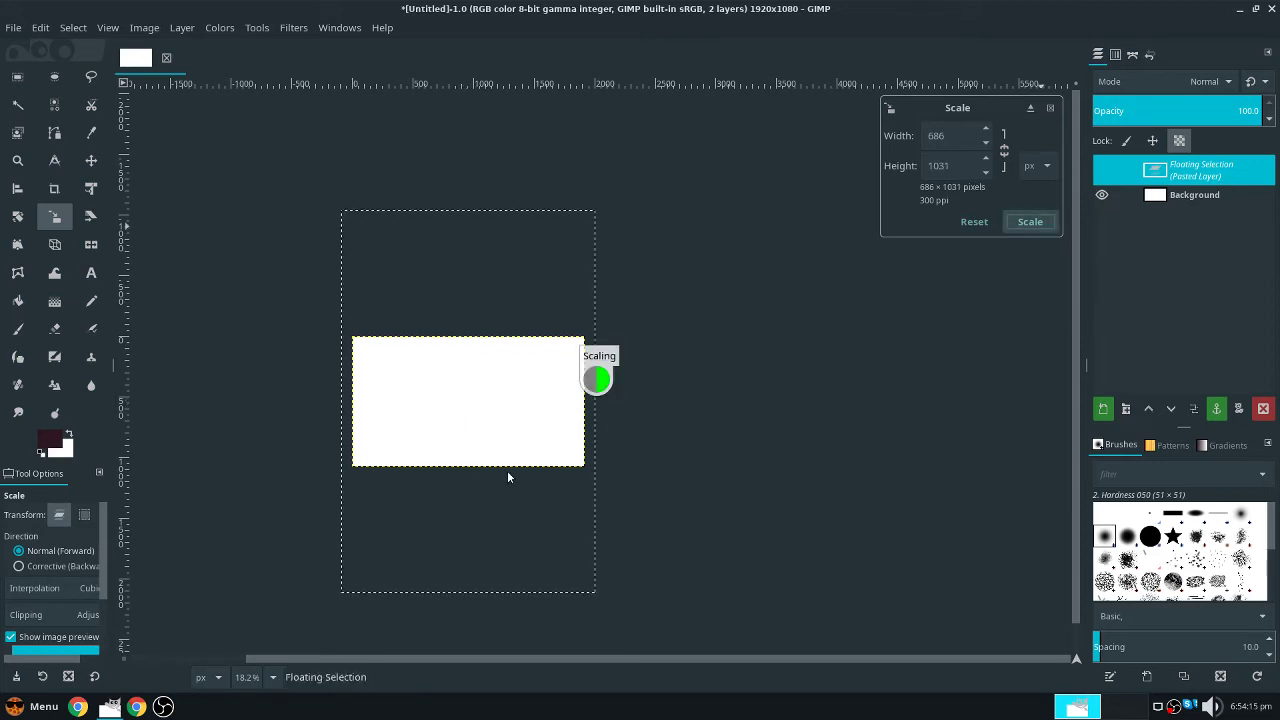
scroll(491, 480, up, 4)
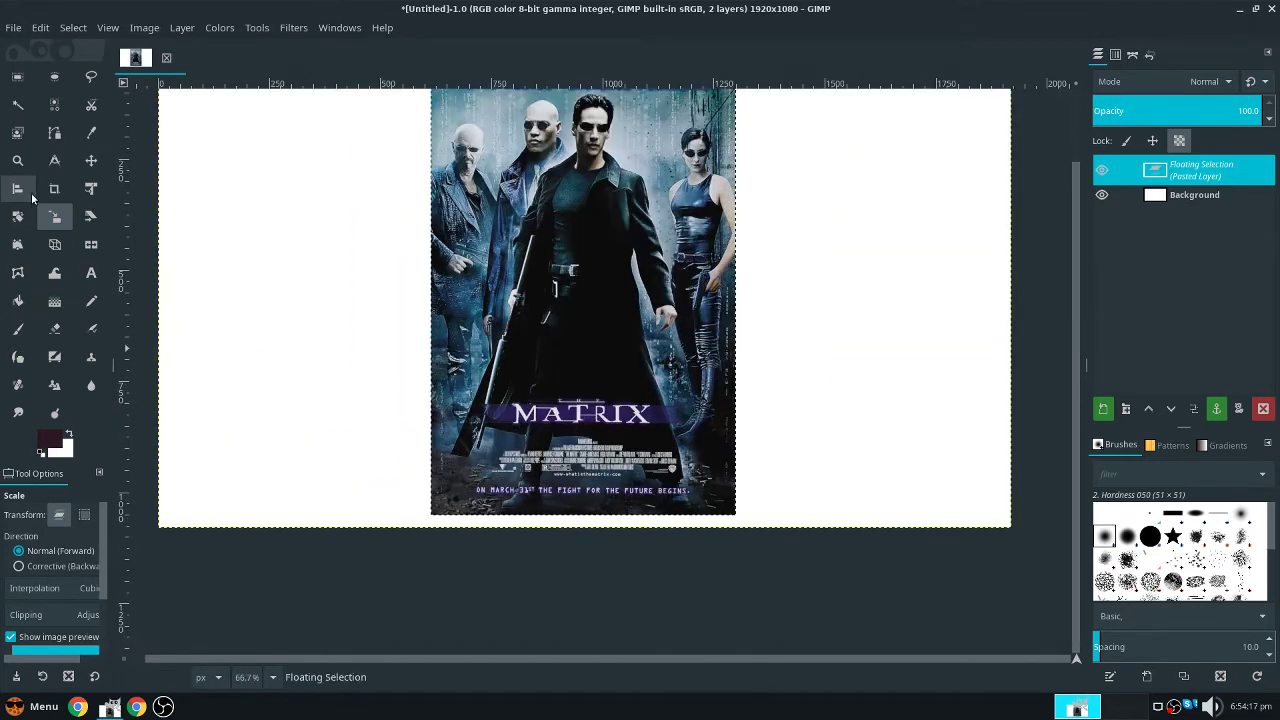
click(17, 188)
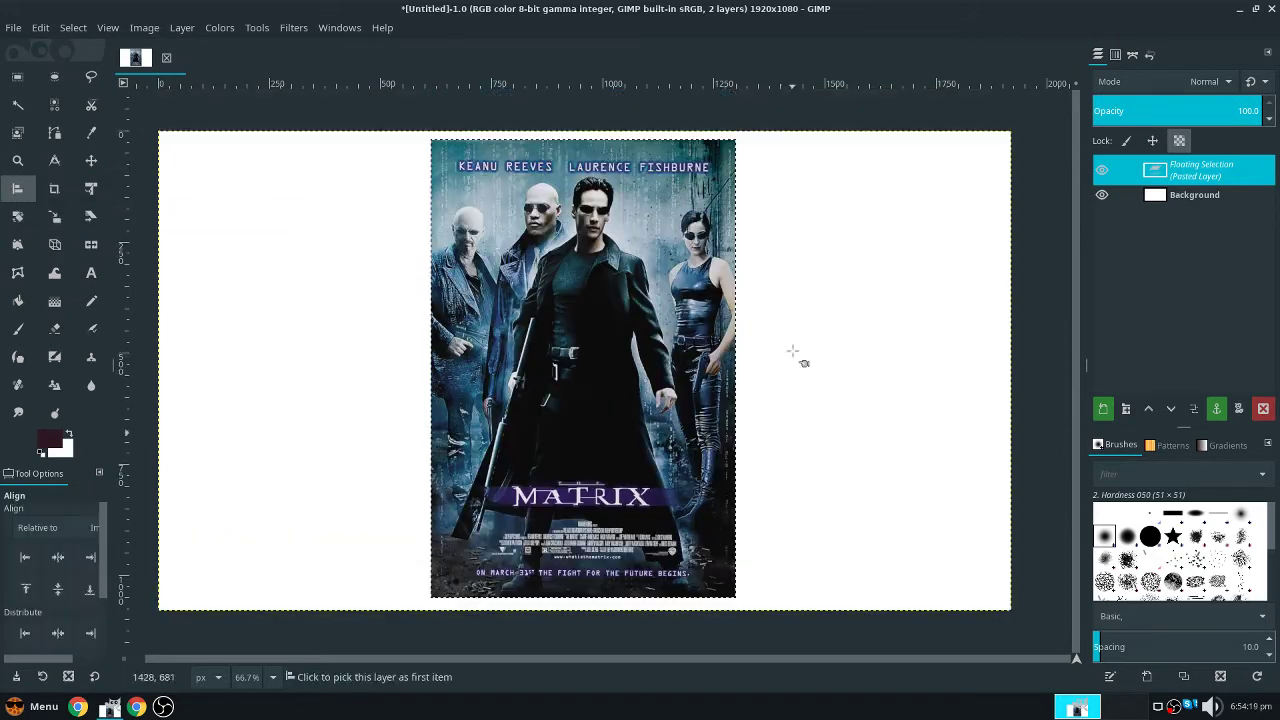
click(511, 331)
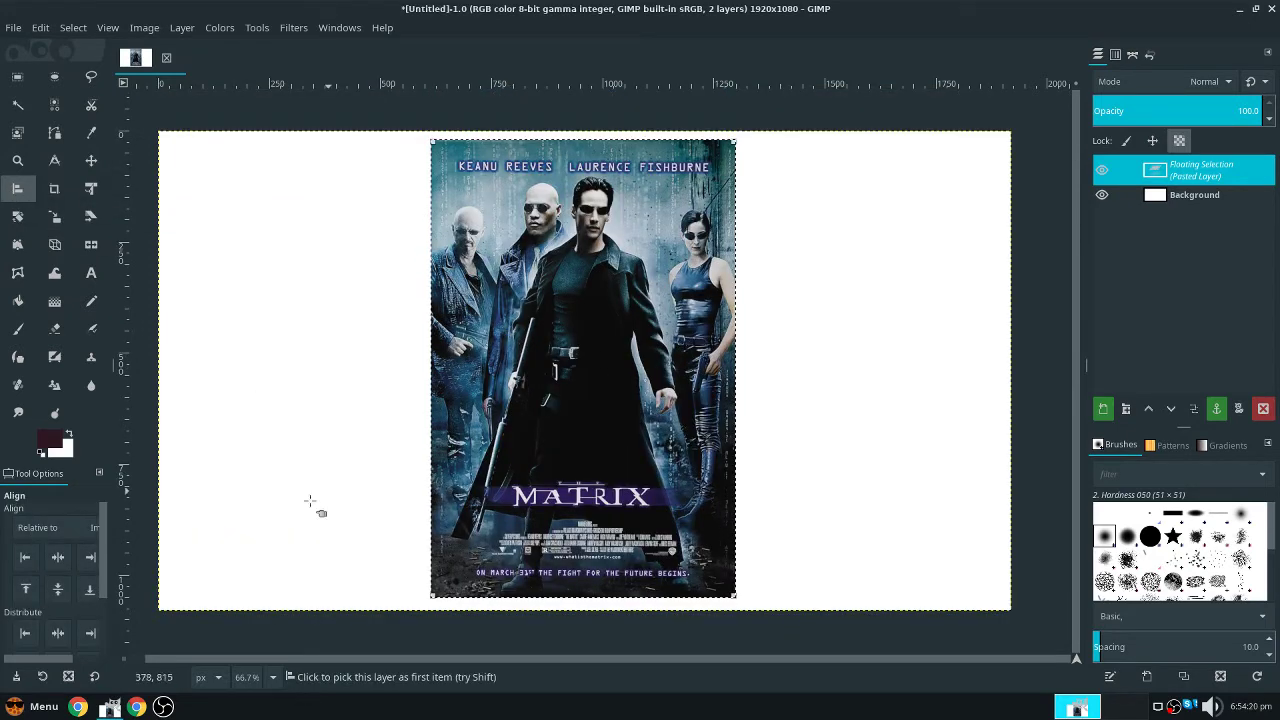
click(58, 557)
click(57, 589)
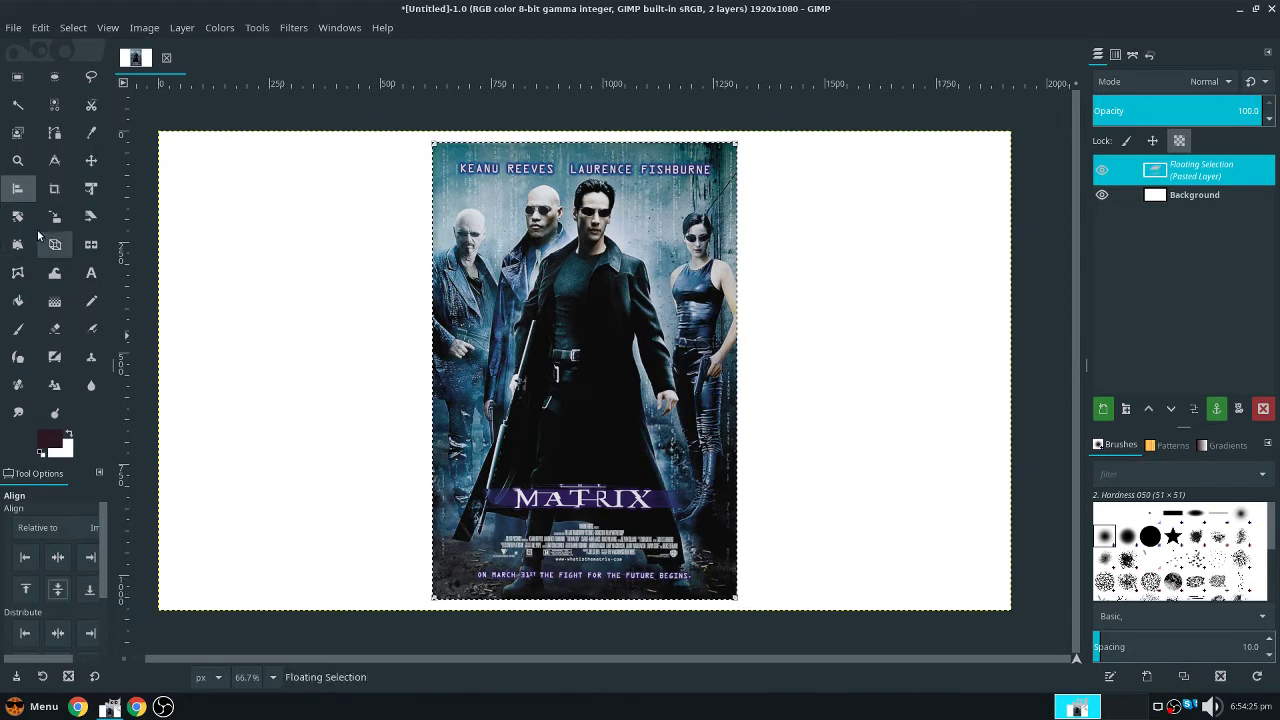
Crop the image to the poster layer only, leaving a 687×1032 px image
click(54, 189)
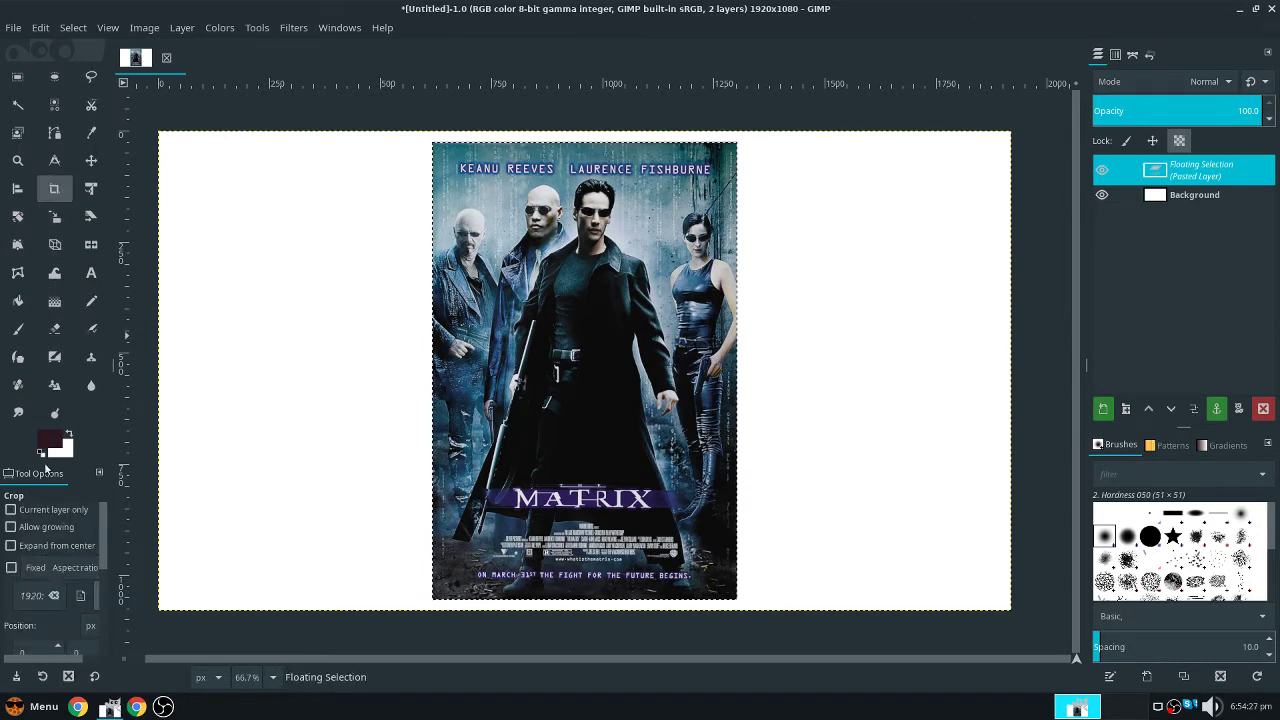
click(11, 510)
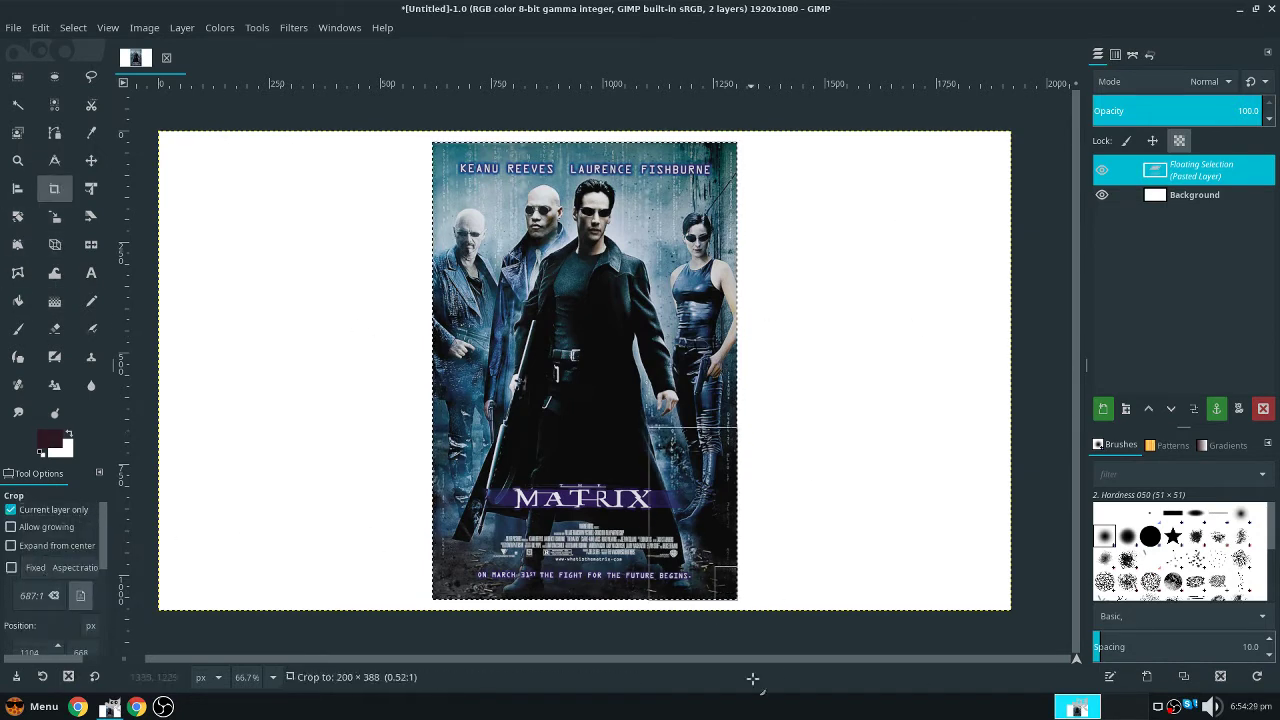
drag(649, 427, 671, 464)
click(660, 442)
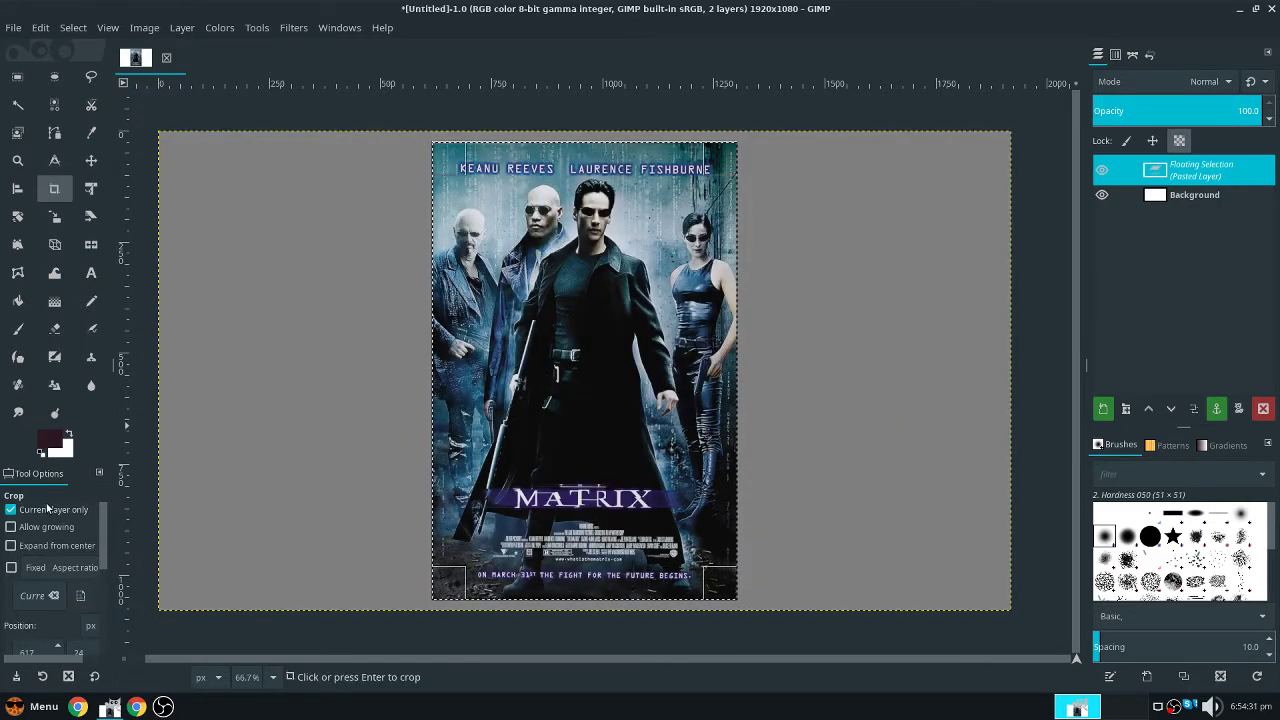
click(498, 440)
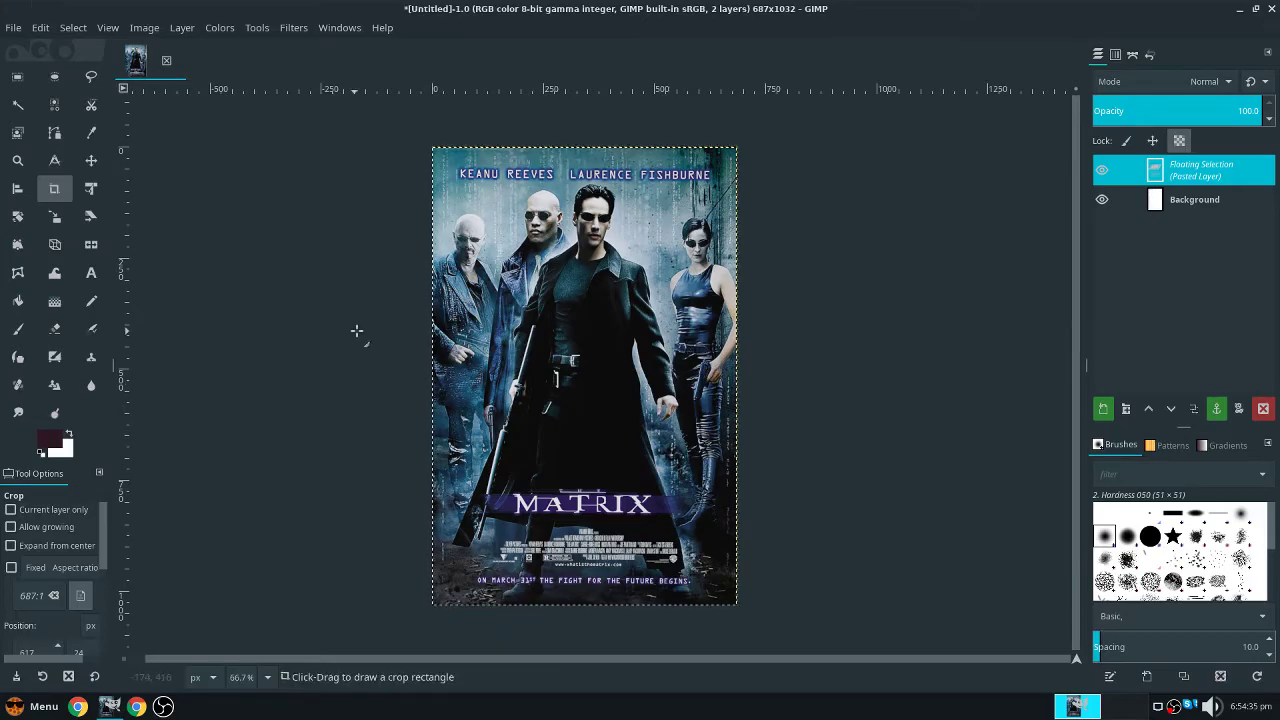
key(alt+Tab)
scroll(427, 373, up, 3)
key(alt+Tab)
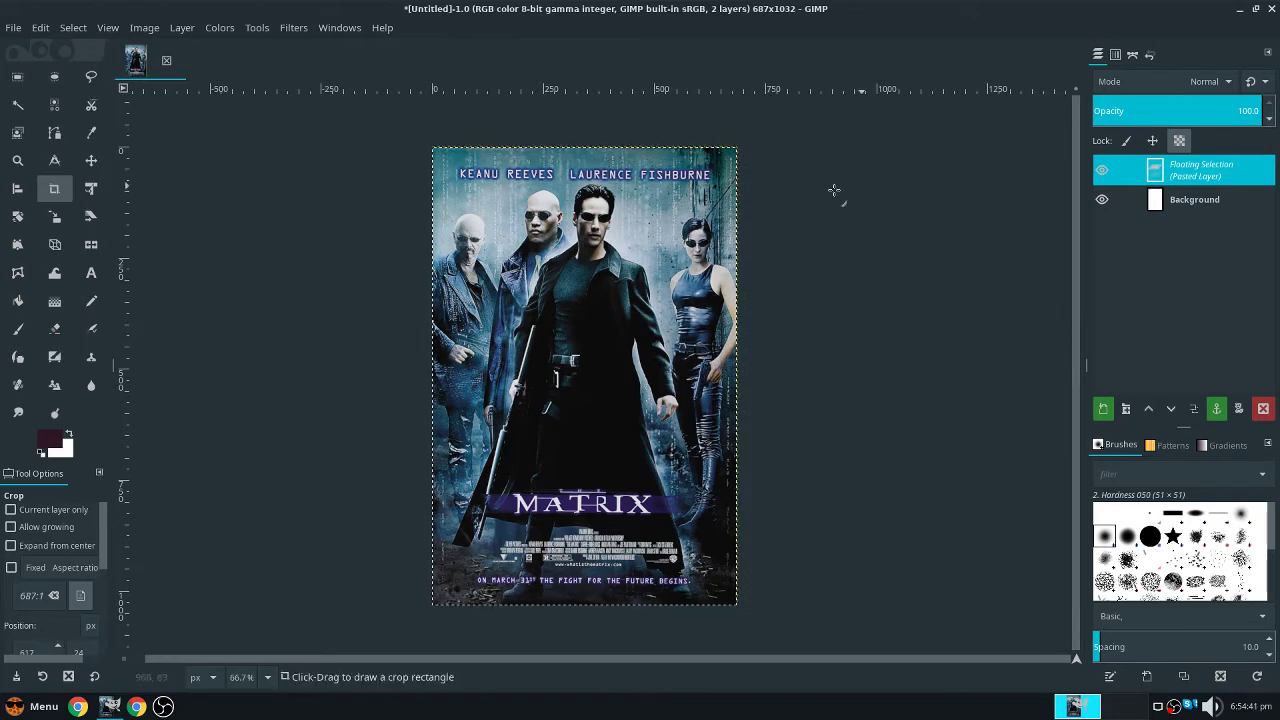
Open the couple's photo from the Desktop folder as a new layer
click(15, 28)
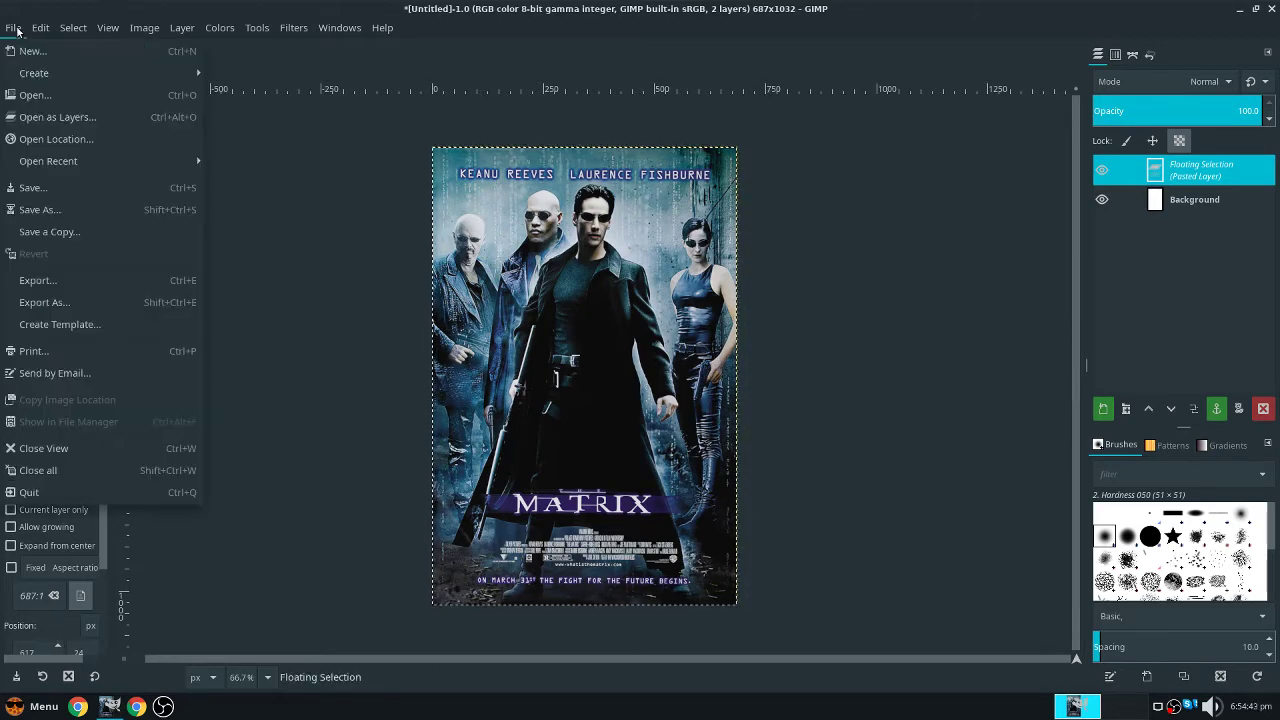
click(57, 117)
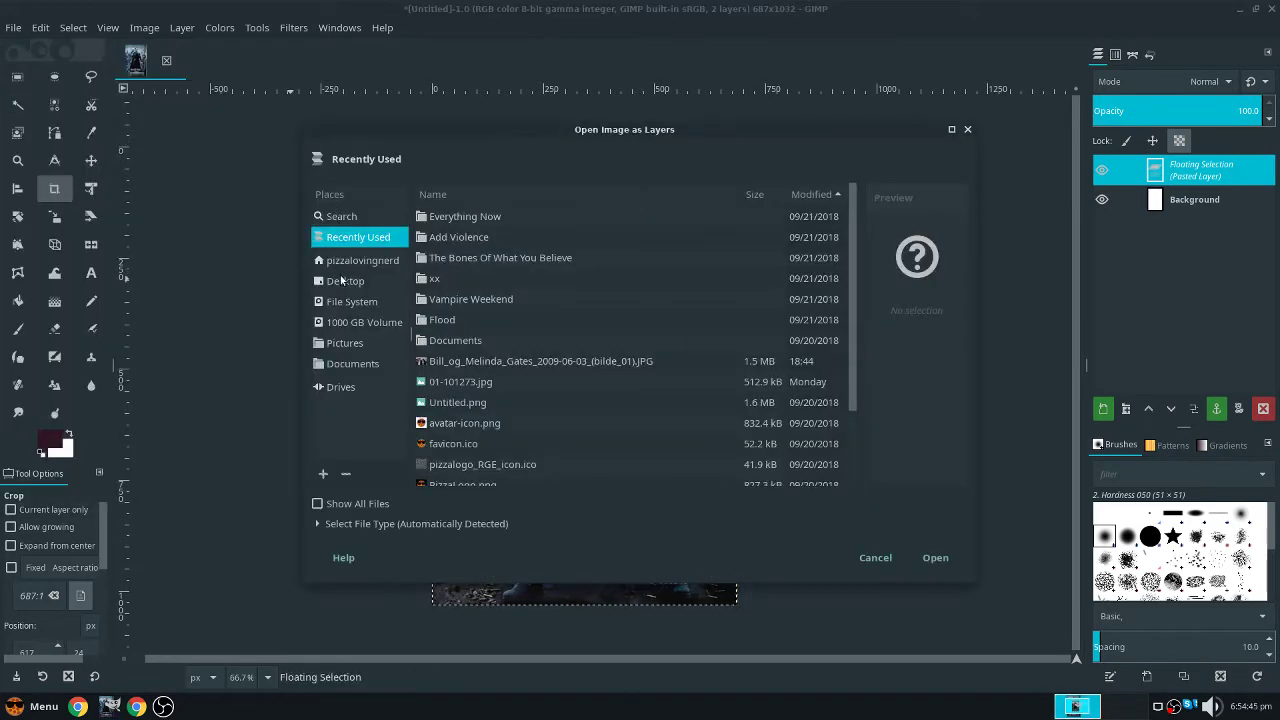
click(343, 281)
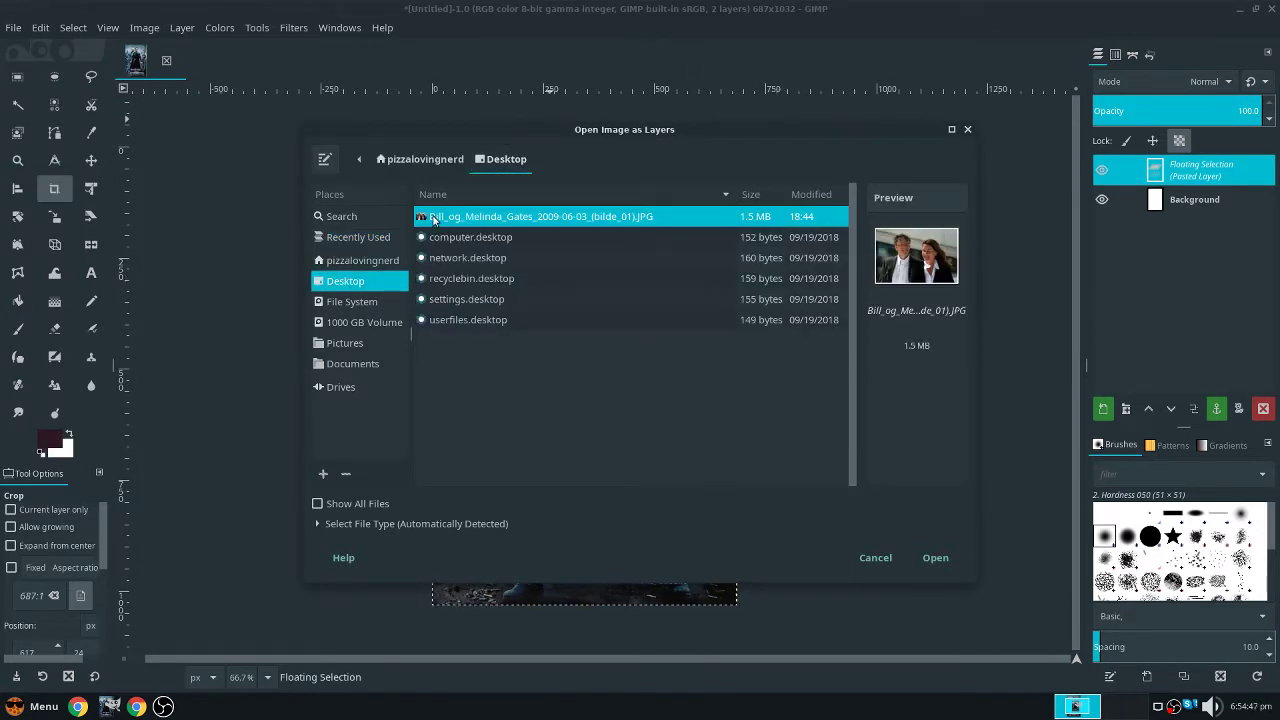
click(935, 557)
scroll(632, 323, down, 3)
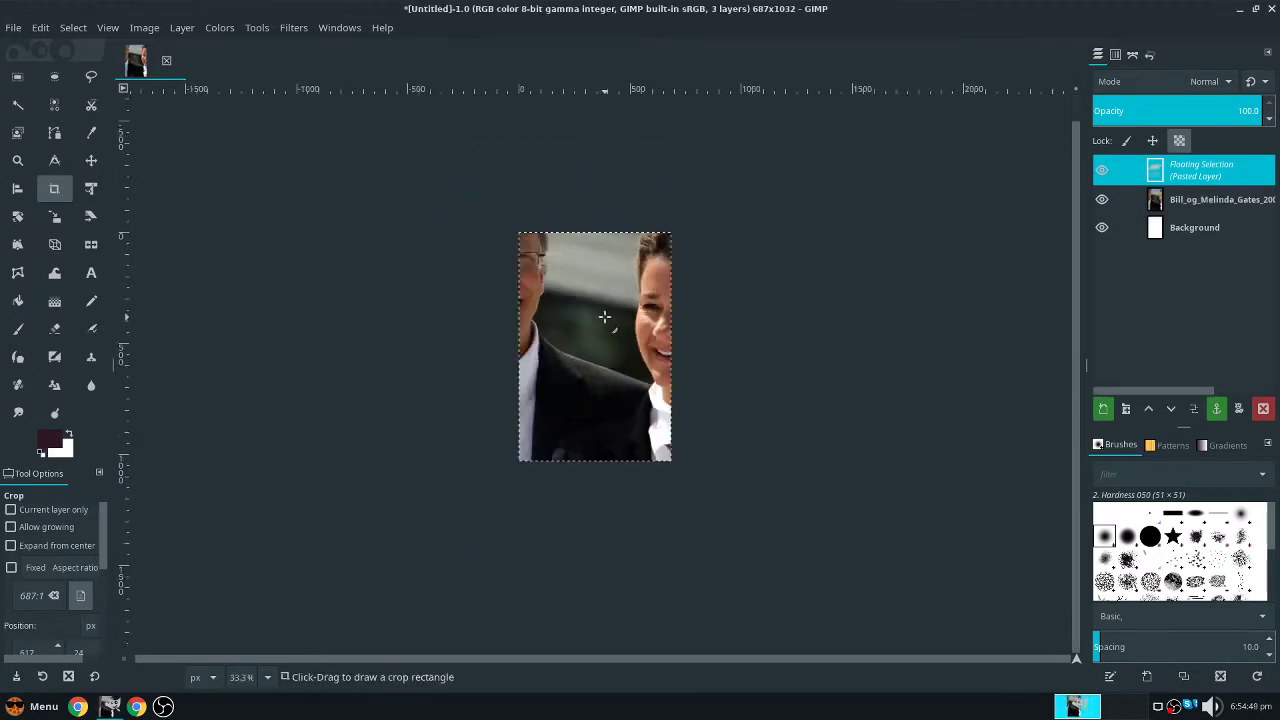
scroll(625, 320, up, 2)
scroll(615, 318, down, 6)
scroll(604, 316, up, 6)
scroll(604, 316, up, 1)
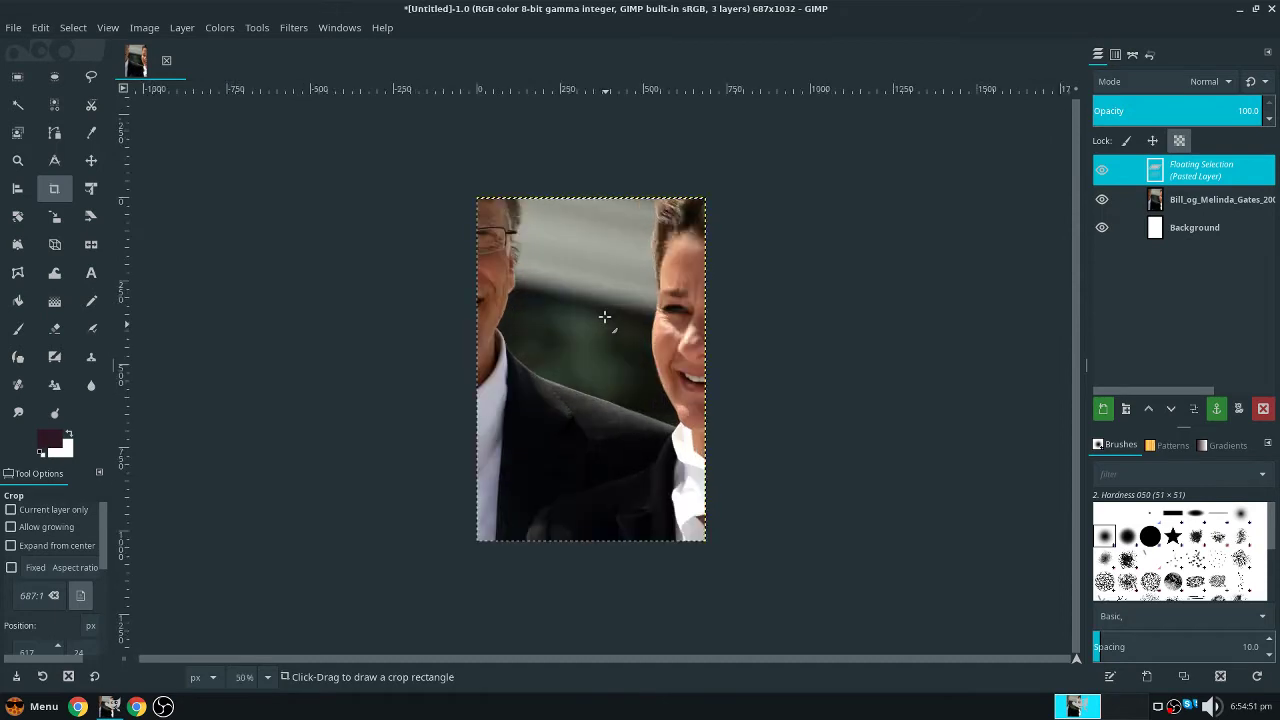
Turn the floating poster into Pasted Layer and select the couple's photo layer
click(1104, 409)
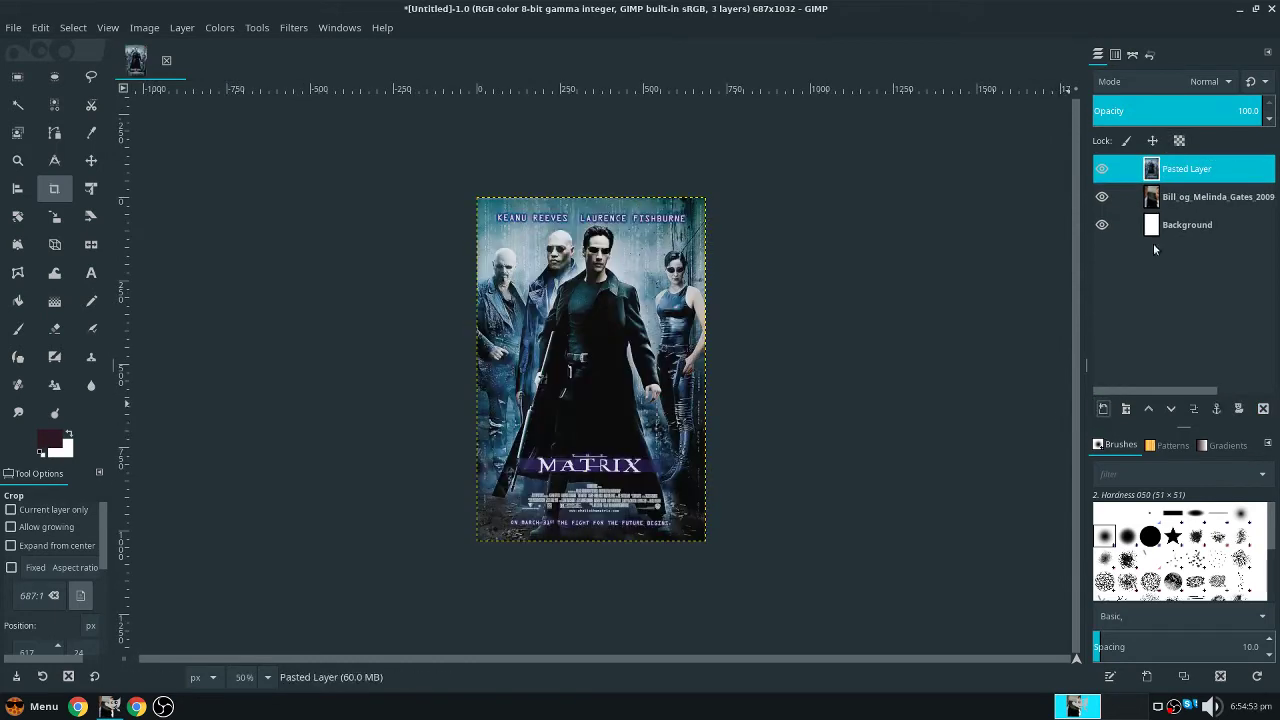
click(1174, 194)
scroll(1029, 297, down, 8)
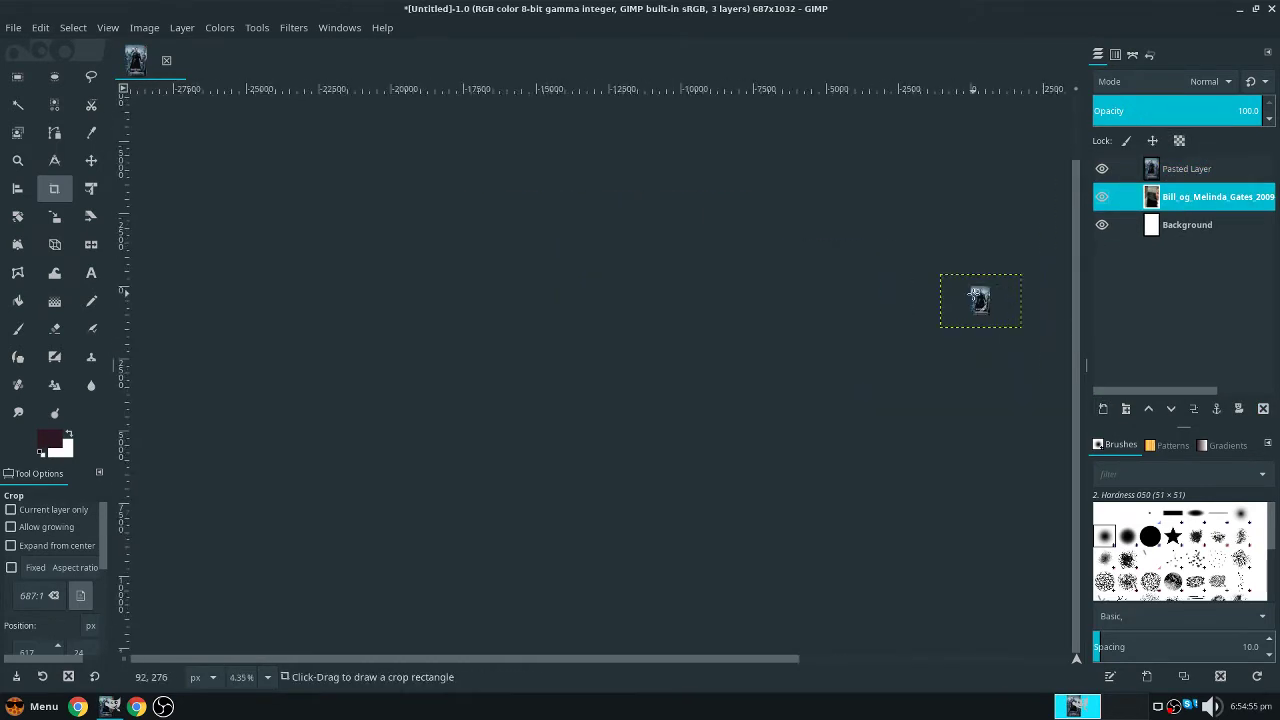
scroll(880, 380, up, 6)
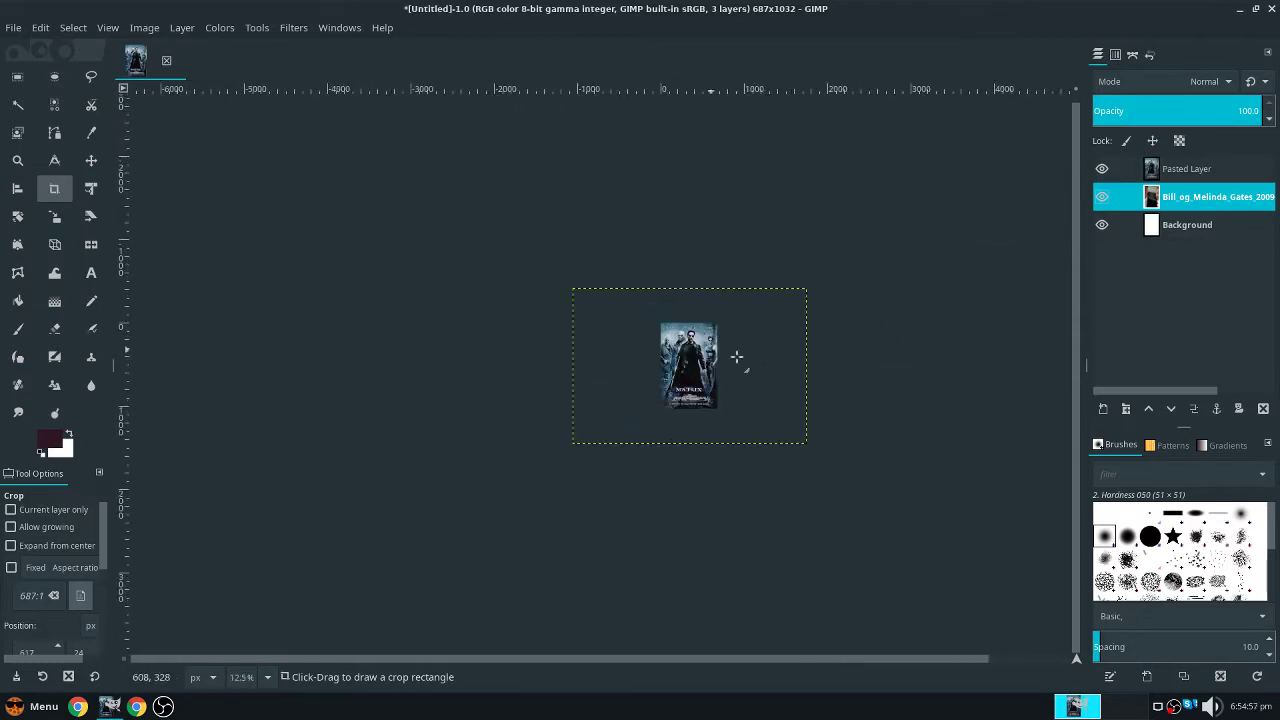
Scale the couple's photo to 1139×759 px, centred over the poster
click(54, 216)
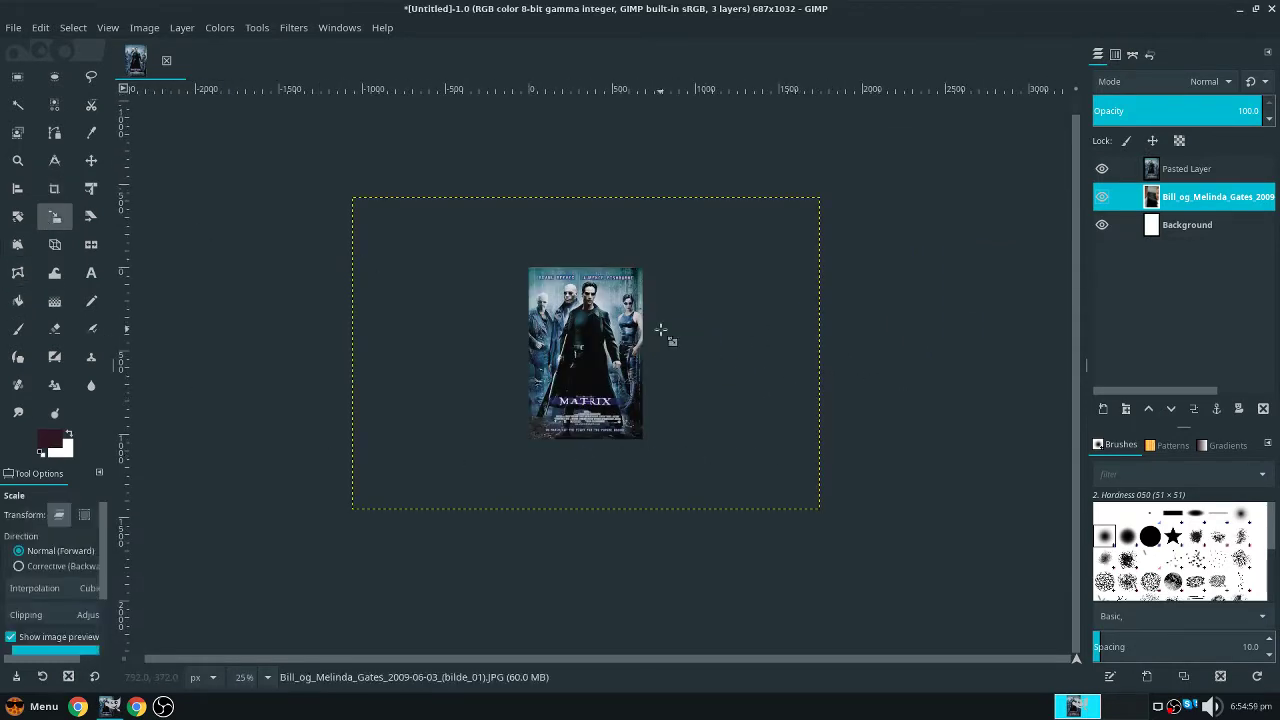
click(663, 334)
drag(828, 207, 550, 378)
drag(459, 456, 650, 372)
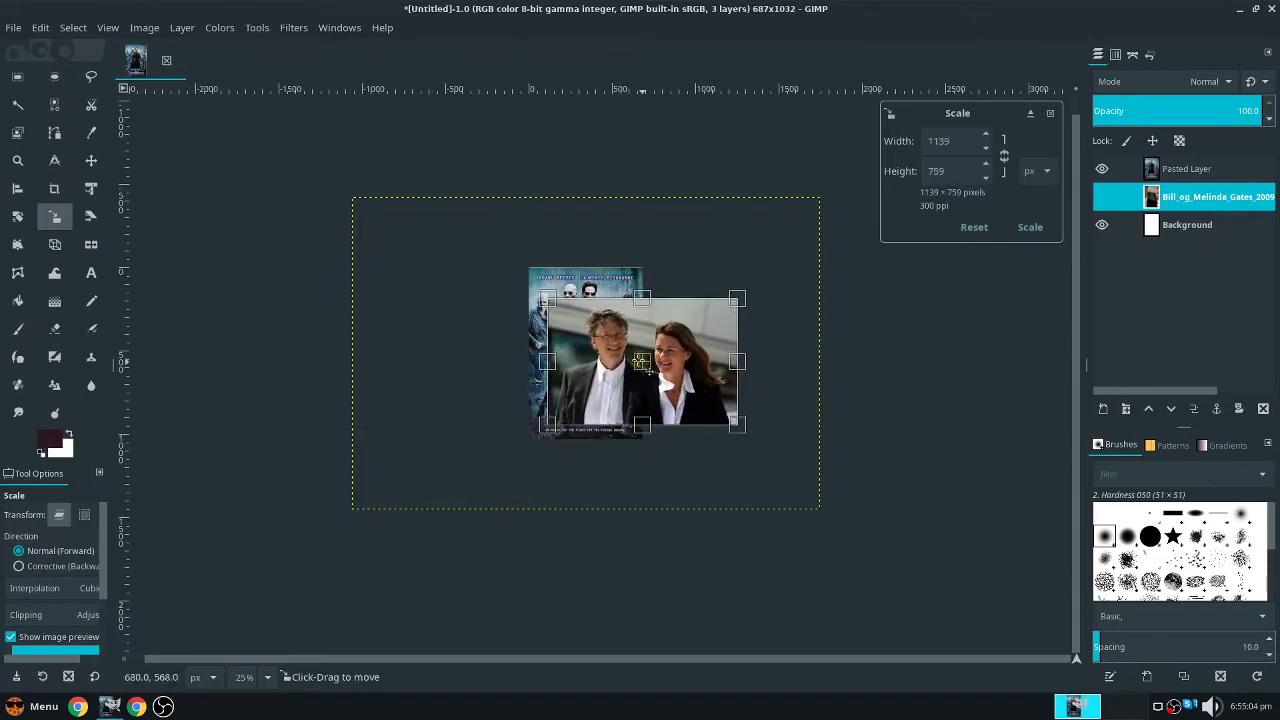
click(1030, 227)
scroll(591, 331, up, 3)
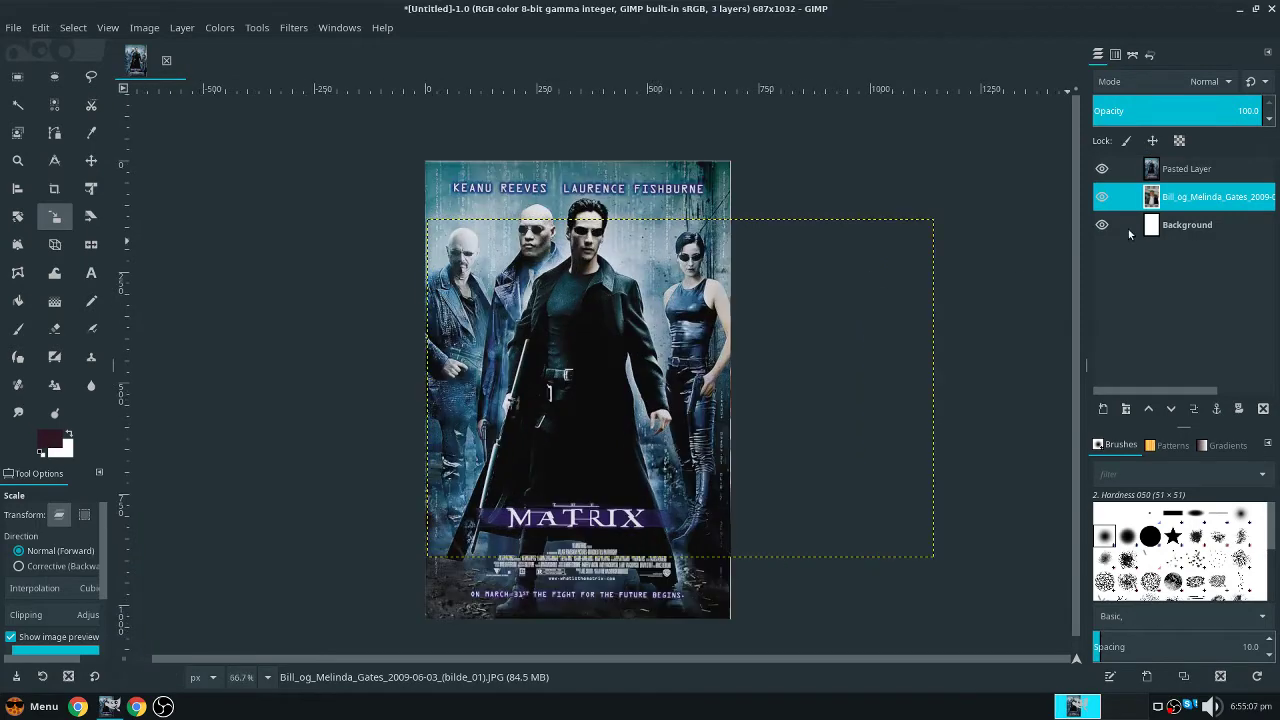
Move the photo layer above Pasted Layer to the top of the stack
drag(1150, 199, 1152, 170)
scroll(538, 347, up, 2)
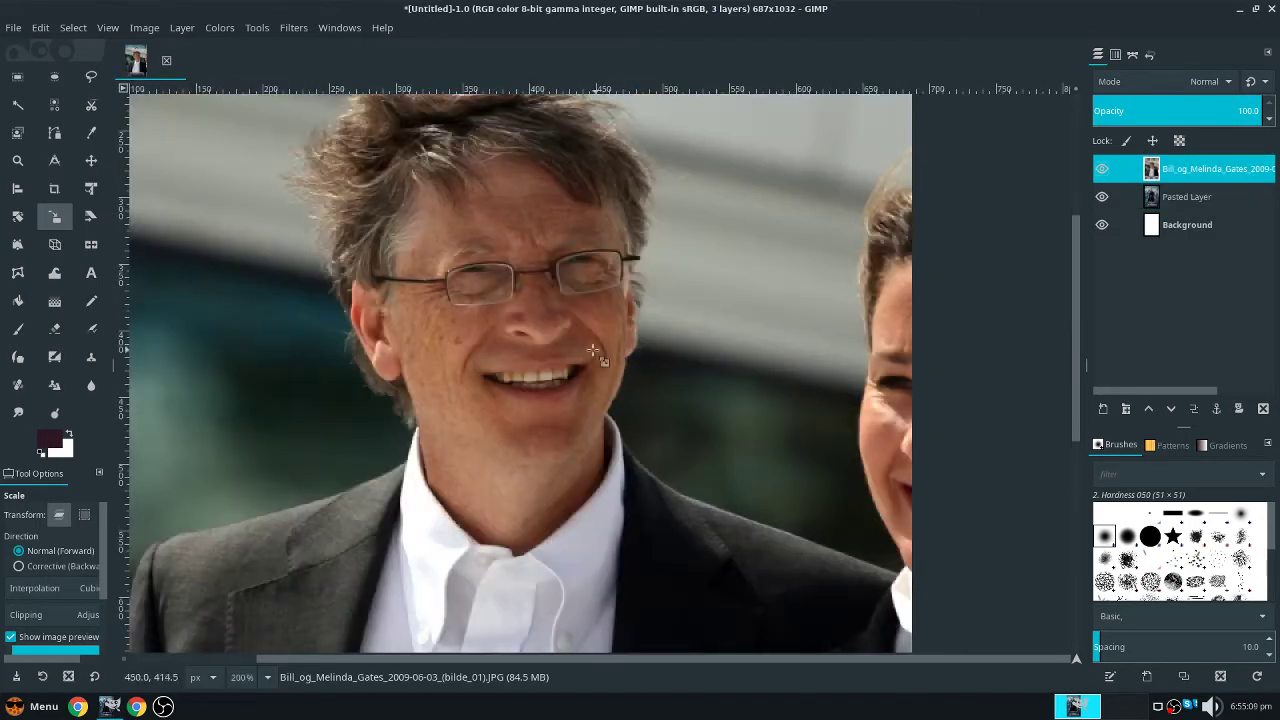
scroll(538, 347, down, 2)
scroll(234, 350, up, 3)
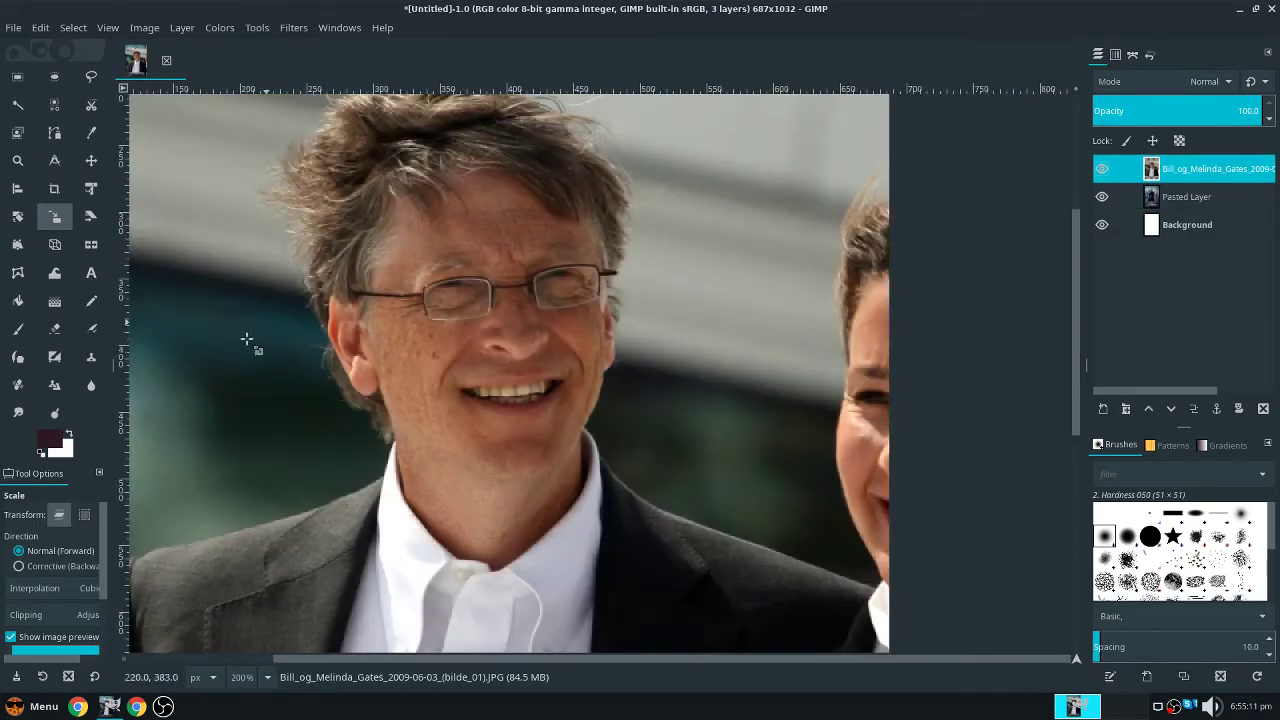
With Free Select, start the outline at the chin and trace down the neck to the collar
click(92, 78)
scroll(170, 210, up, 3)
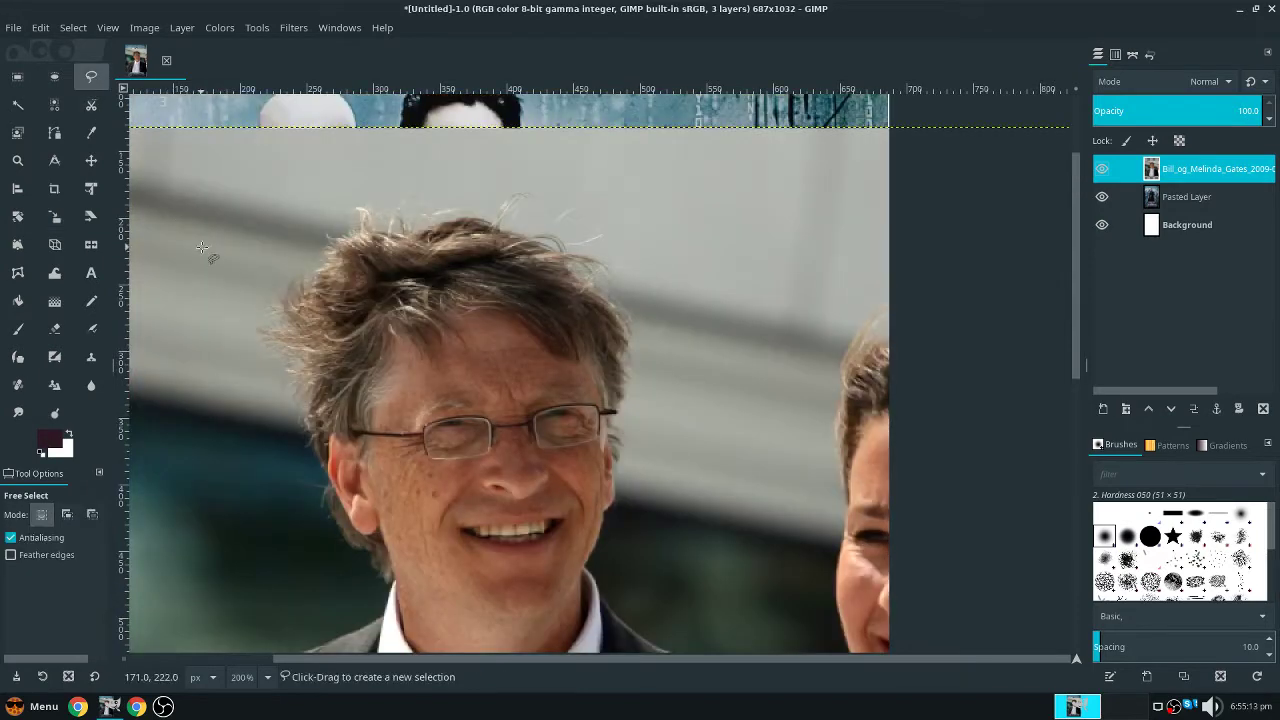
scroll(204, 245, down, 3)
scroll(389, 456, up, 4)
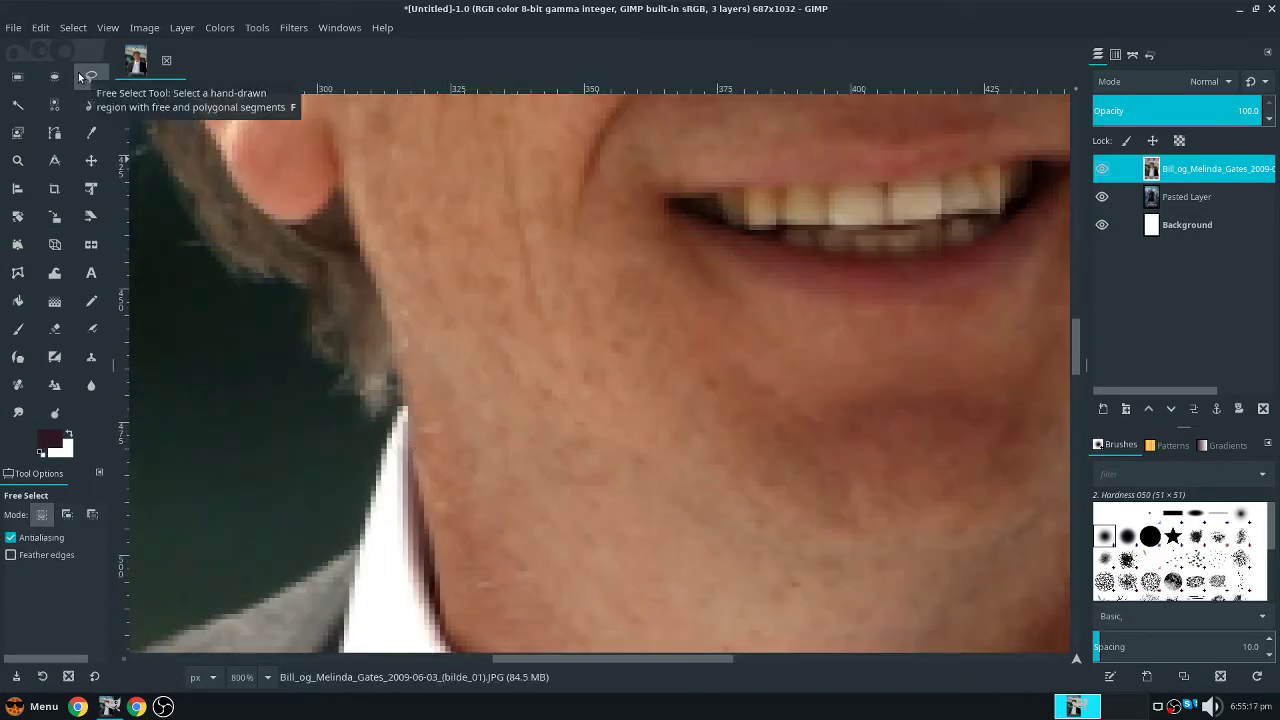
click(408, 414)
scroll(409, 420, down, 2)
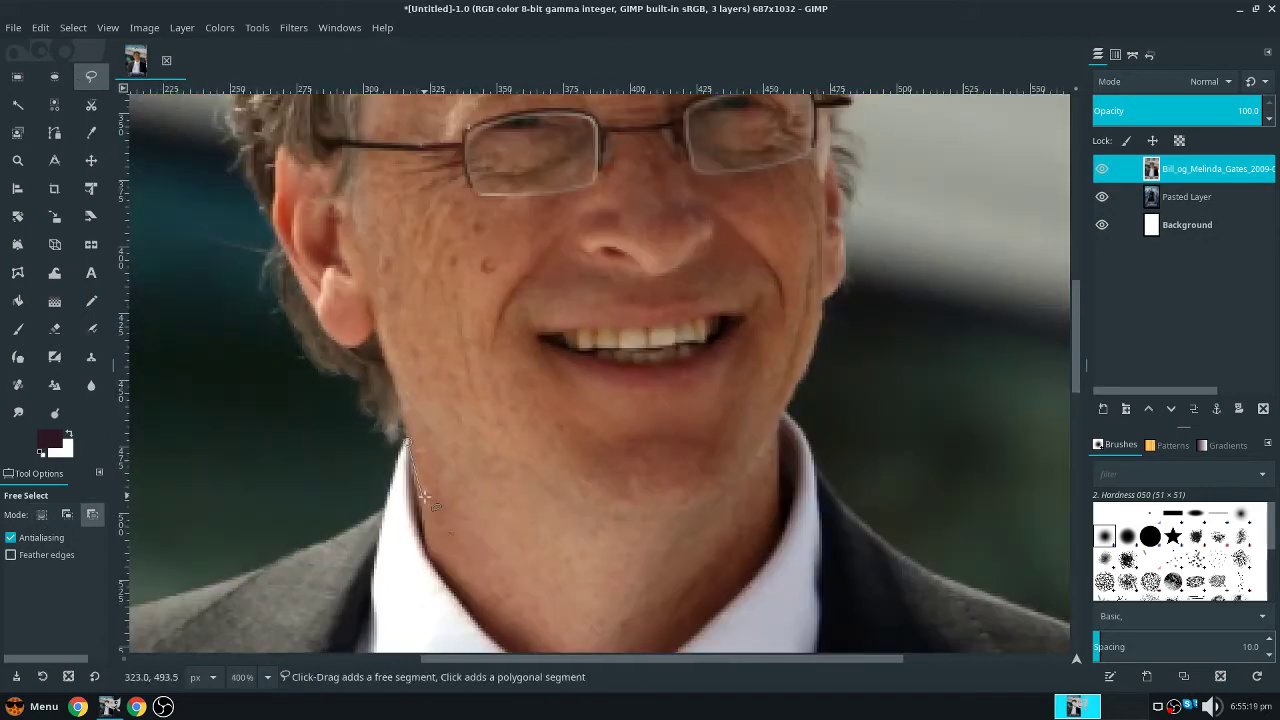
click(426, 554)
click(474, 618)
scroll(513, 635, down, 5)
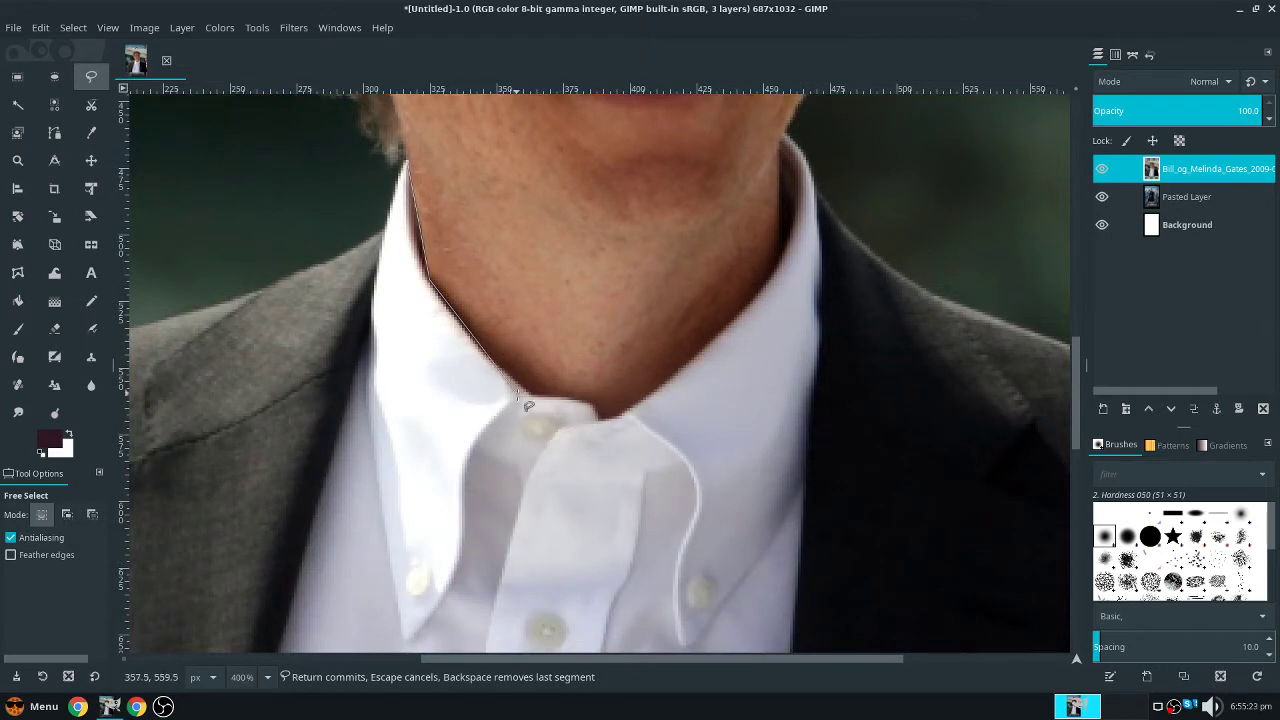
click(533, 393)
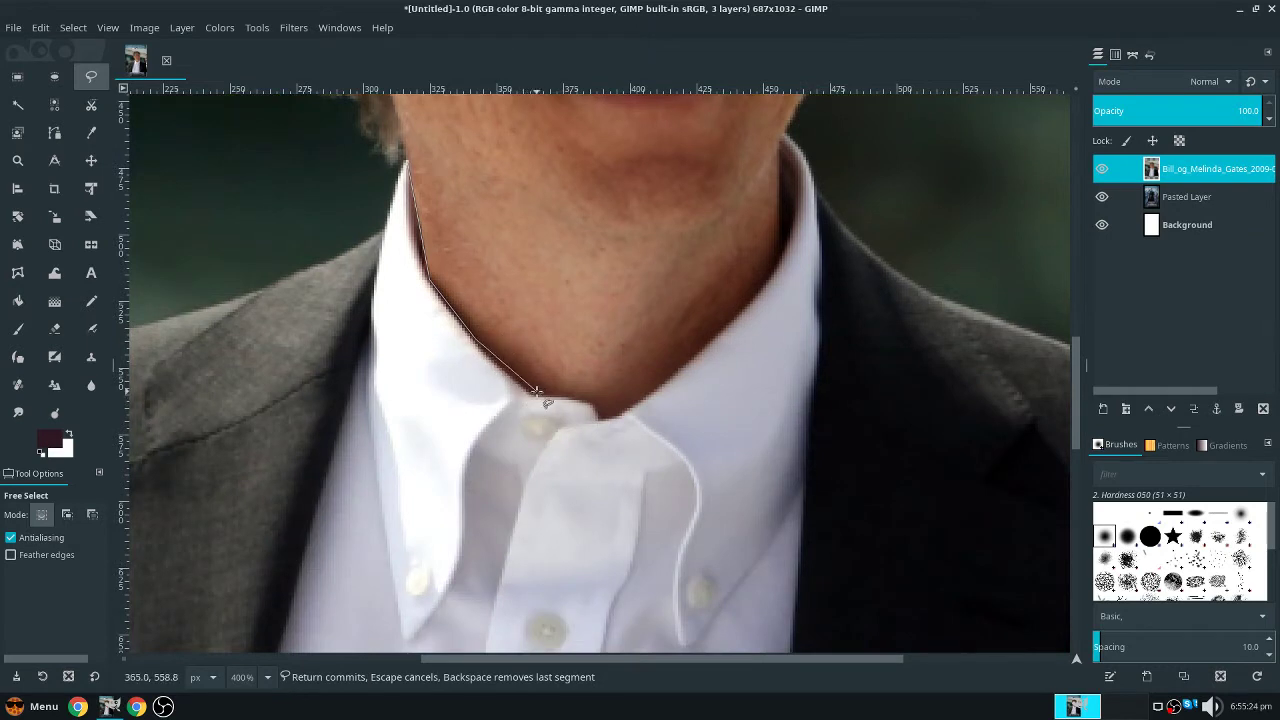
click(600, 418)
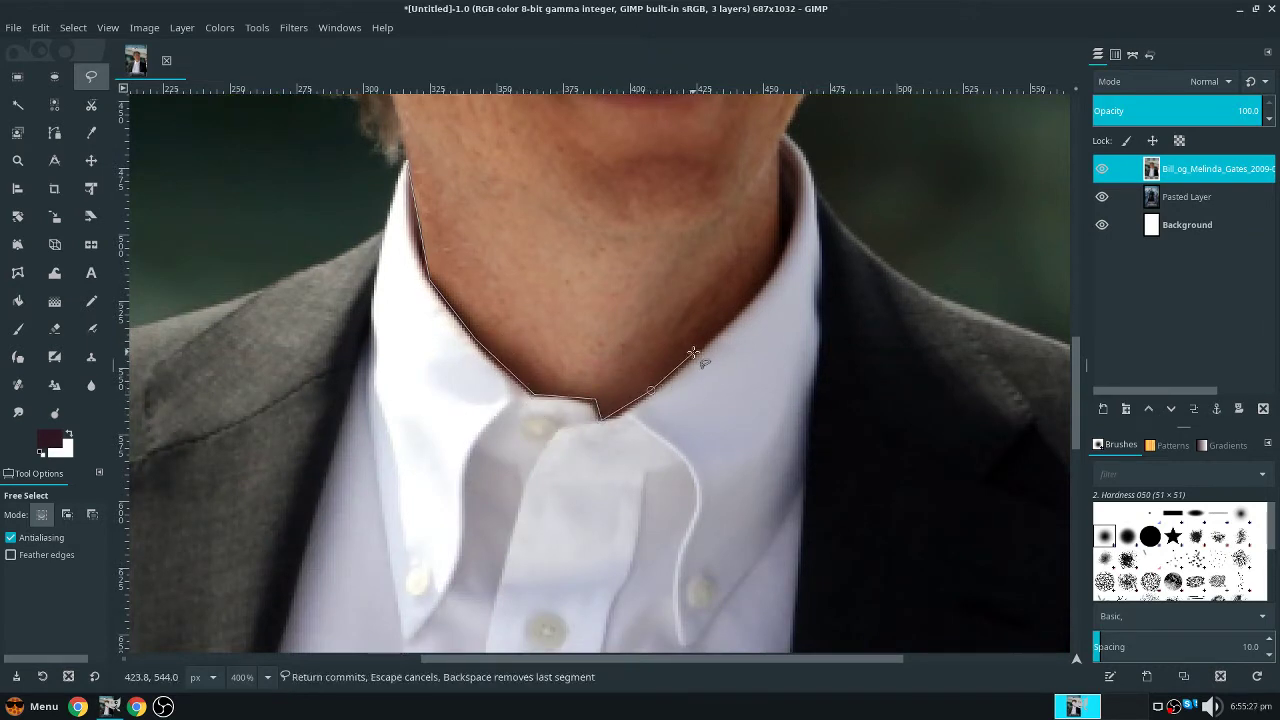
Continue the outline up the collar and face edge, around the side hair and across the top
scroll(766, 290, up, 5)
click(757, 562)
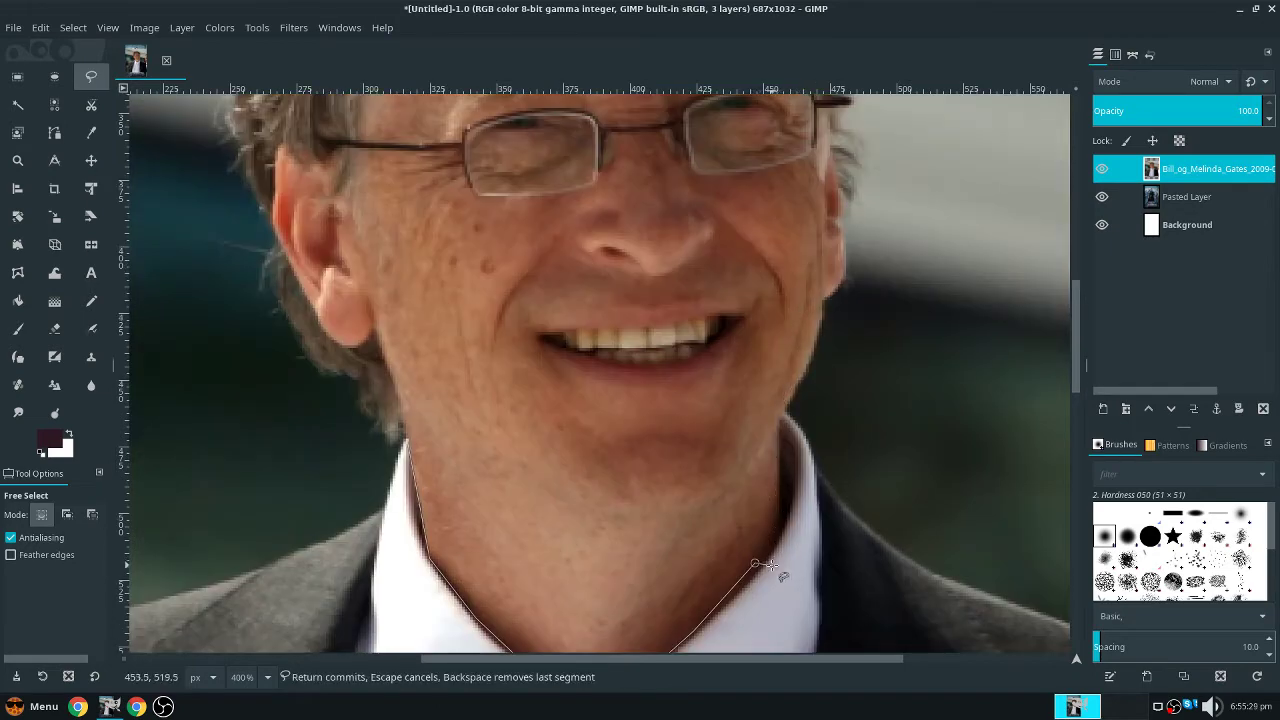
click(777, 527)
click(827, 308)
click(847, 278)
scroll(840, 323, up, 3)
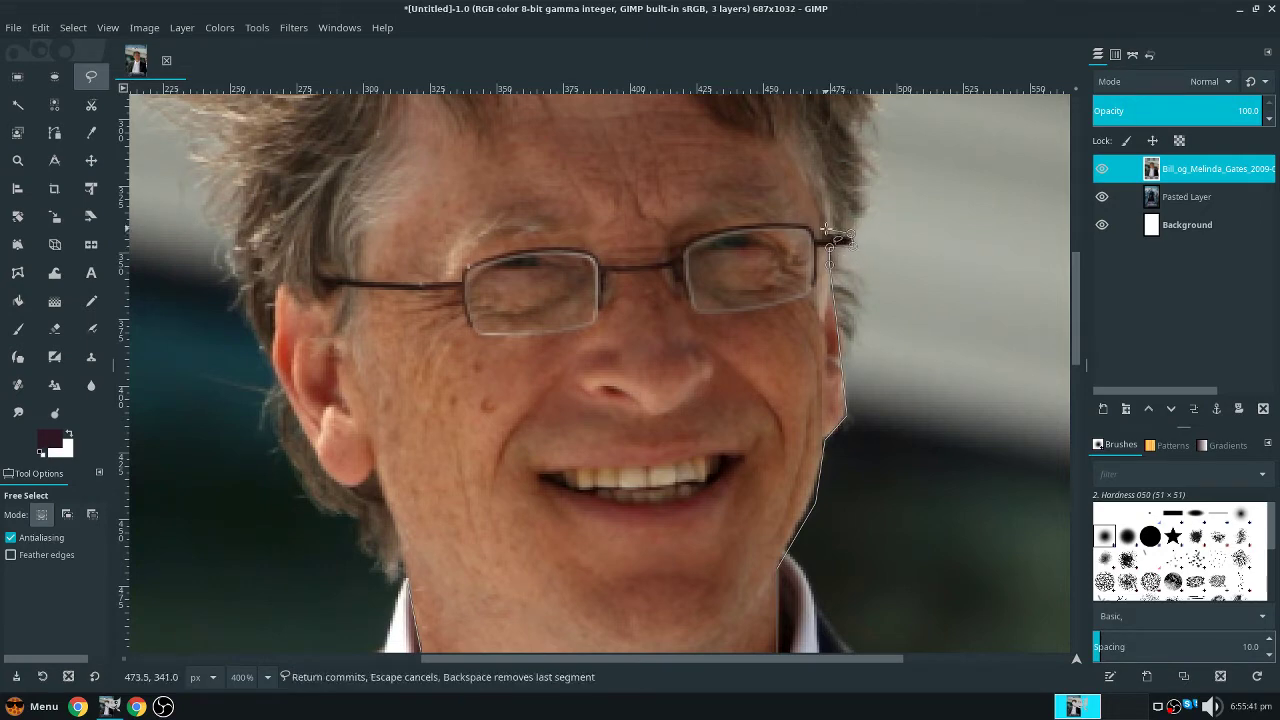
scroll(826, 230, up, 6)
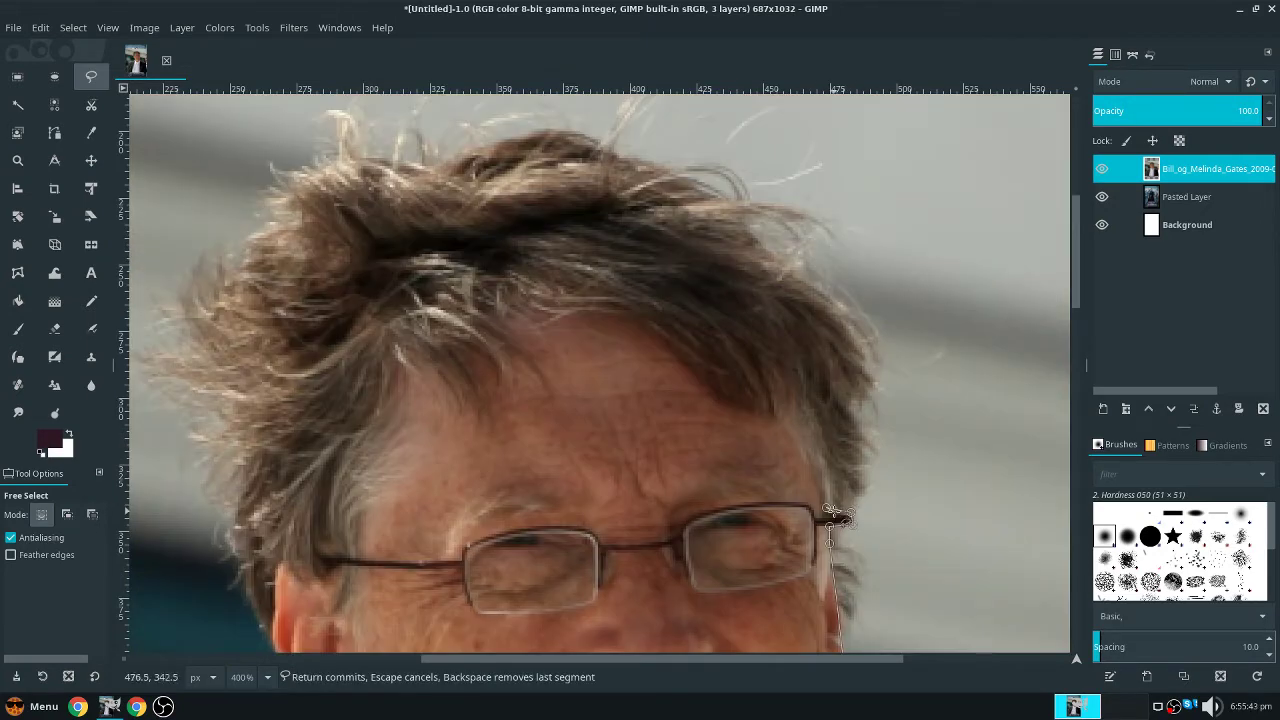
click(850, 520)
scroll(888, 405, up, 3)
click(886, 478)
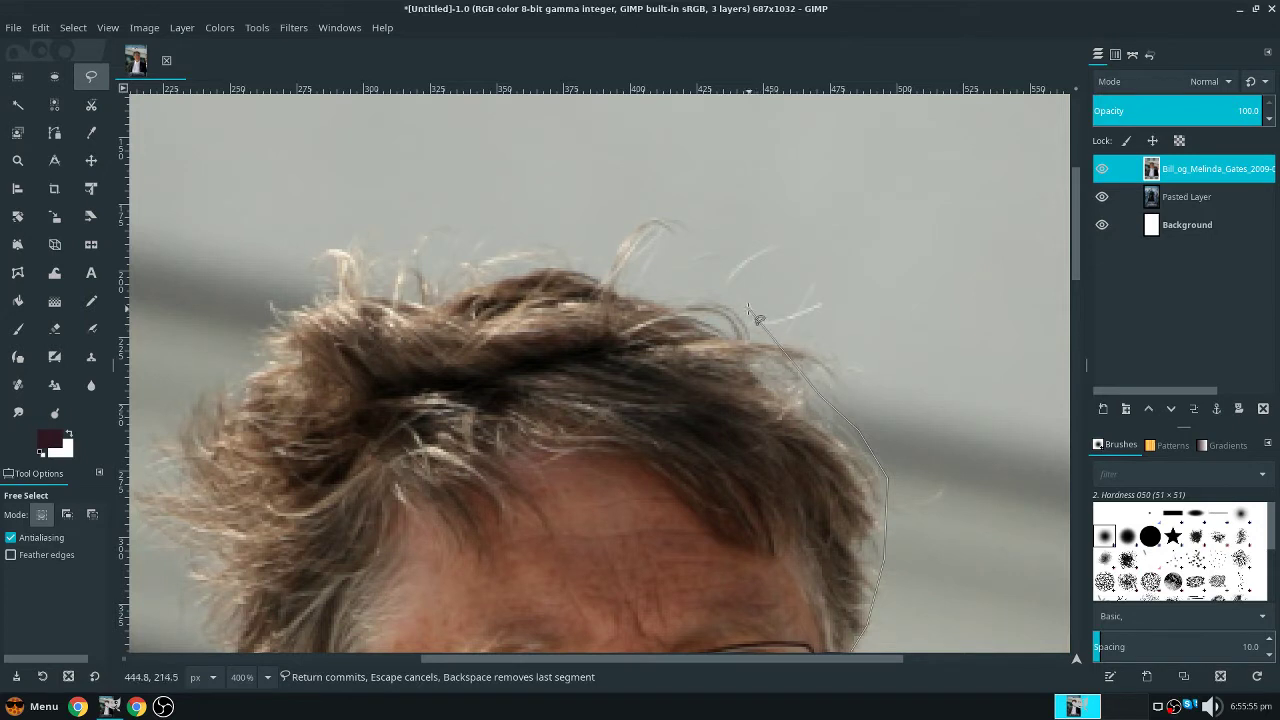
click(820, 394)
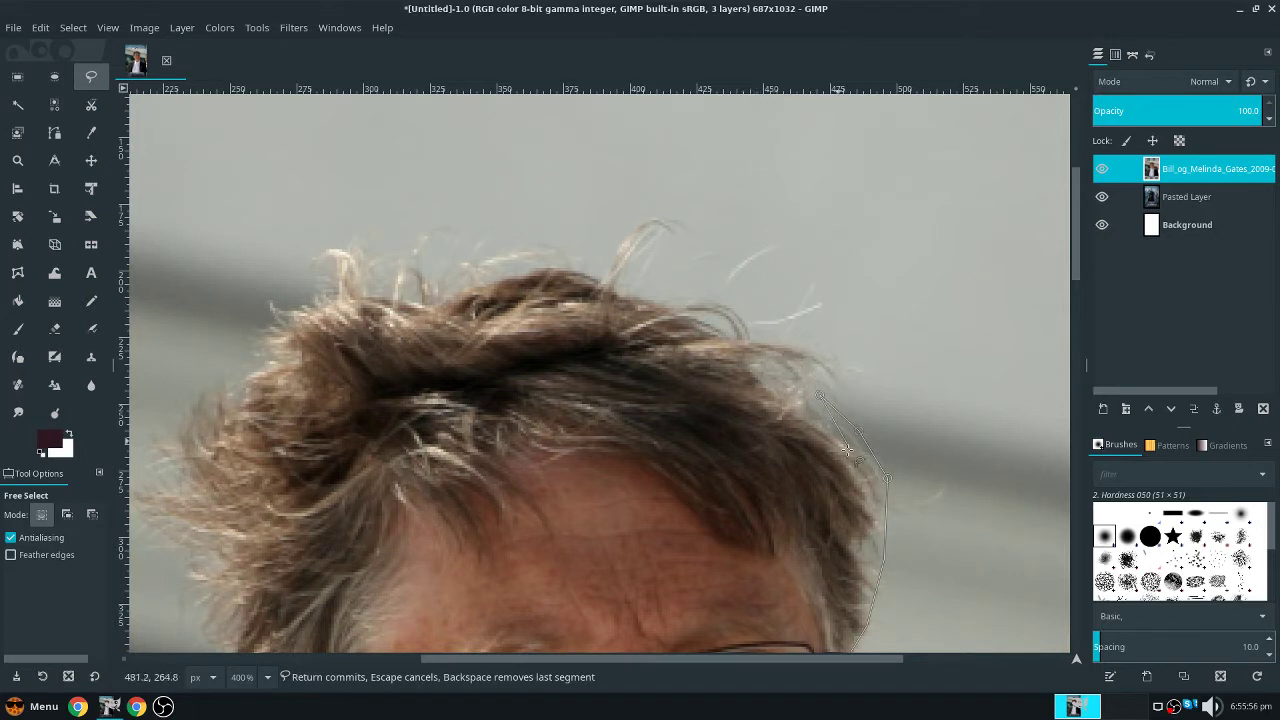
click(822, 343)
click(652, 278)
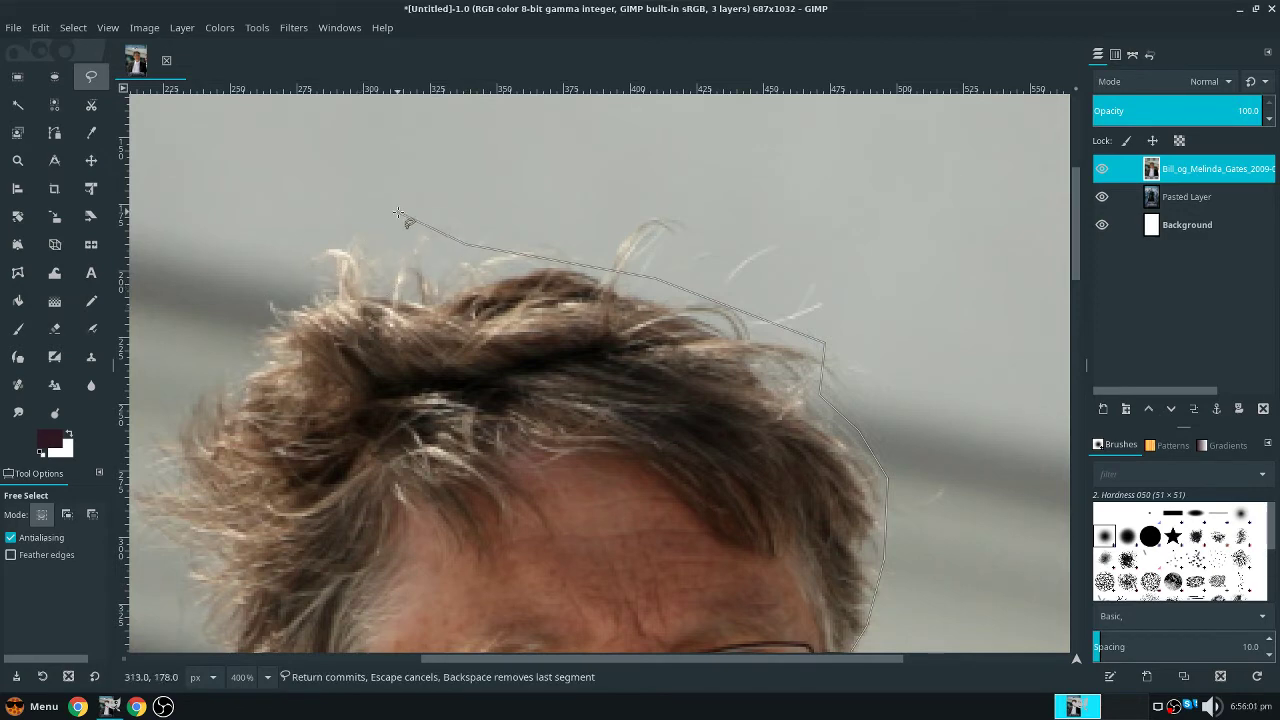
click(300, 232)
Tighten the left outline points to the hair, trace down past ear and jaw, and close it
key(minus)
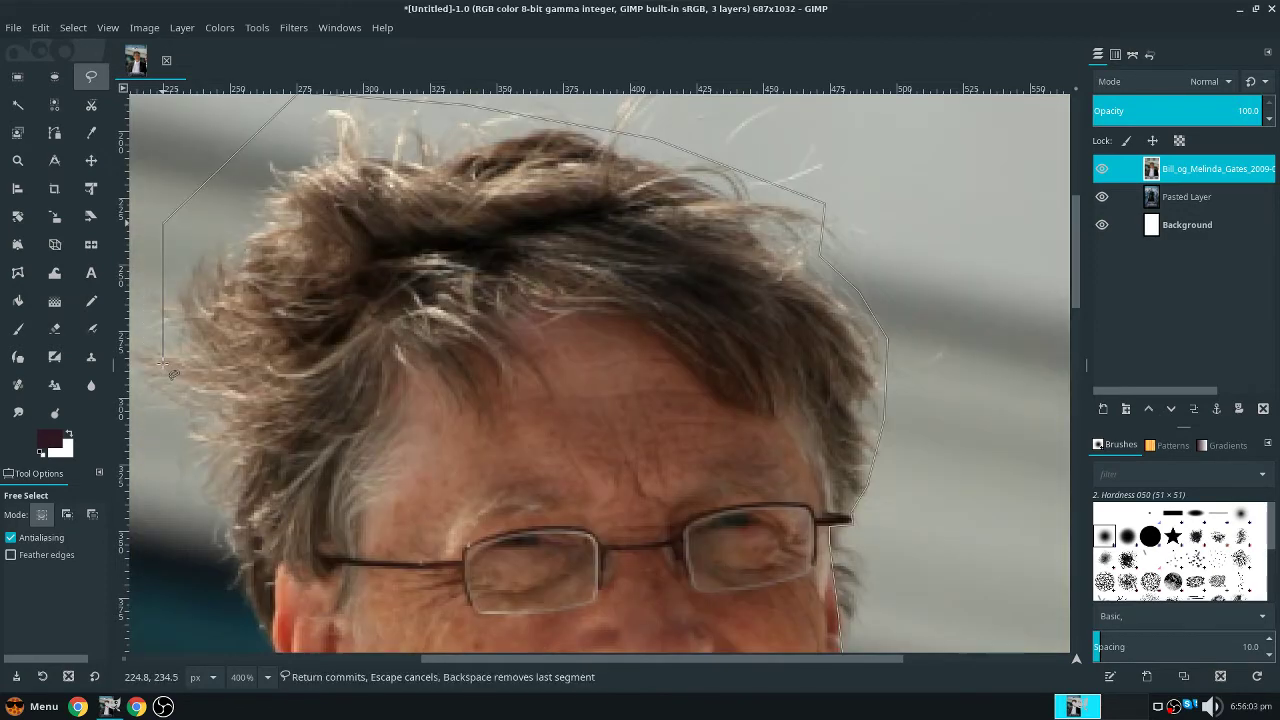
key(minus)
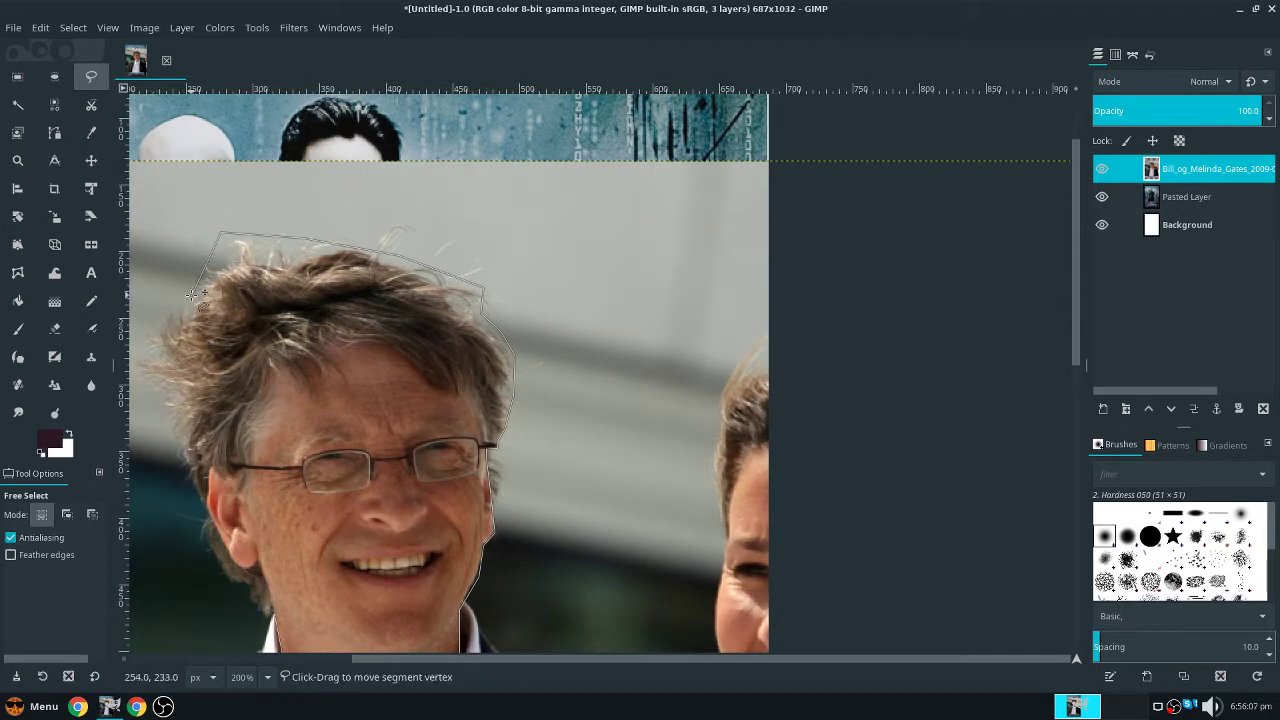
drag(220, 234, 205, 266)
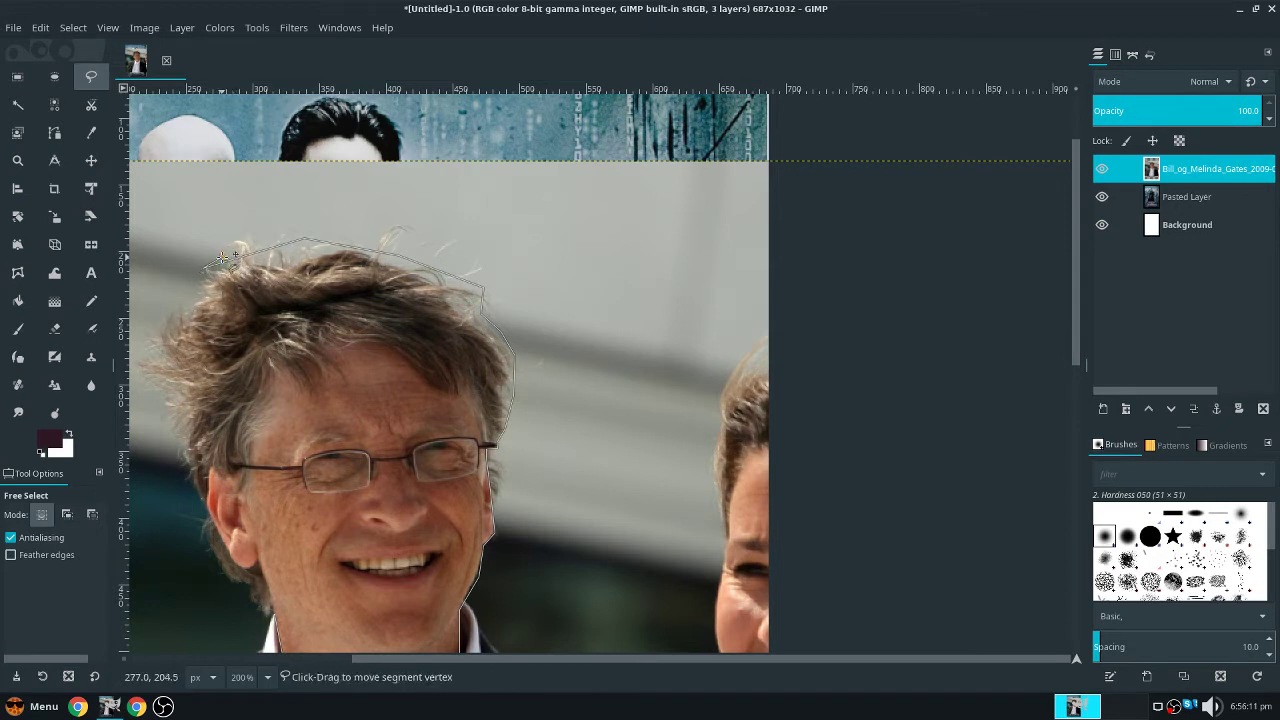
drag(181, 316, 147, 370)
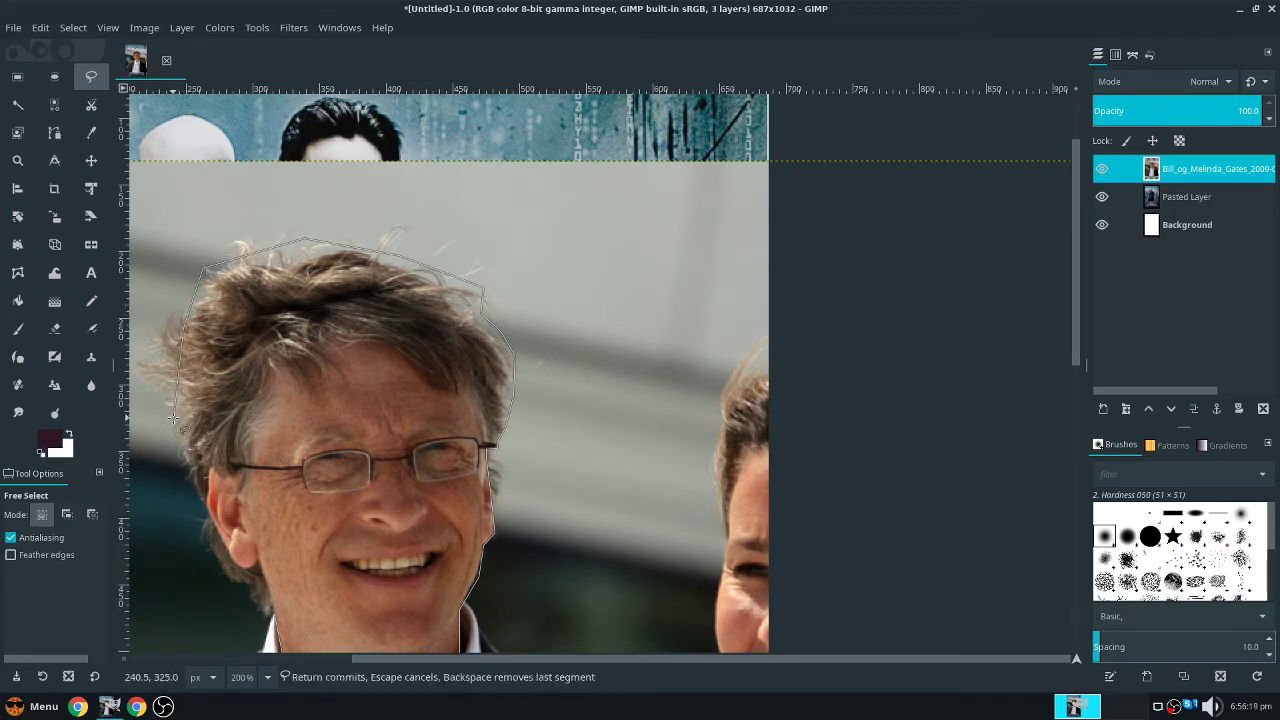
scroll(170, 395, down, 4)
scroll(175, 390, up, 2)
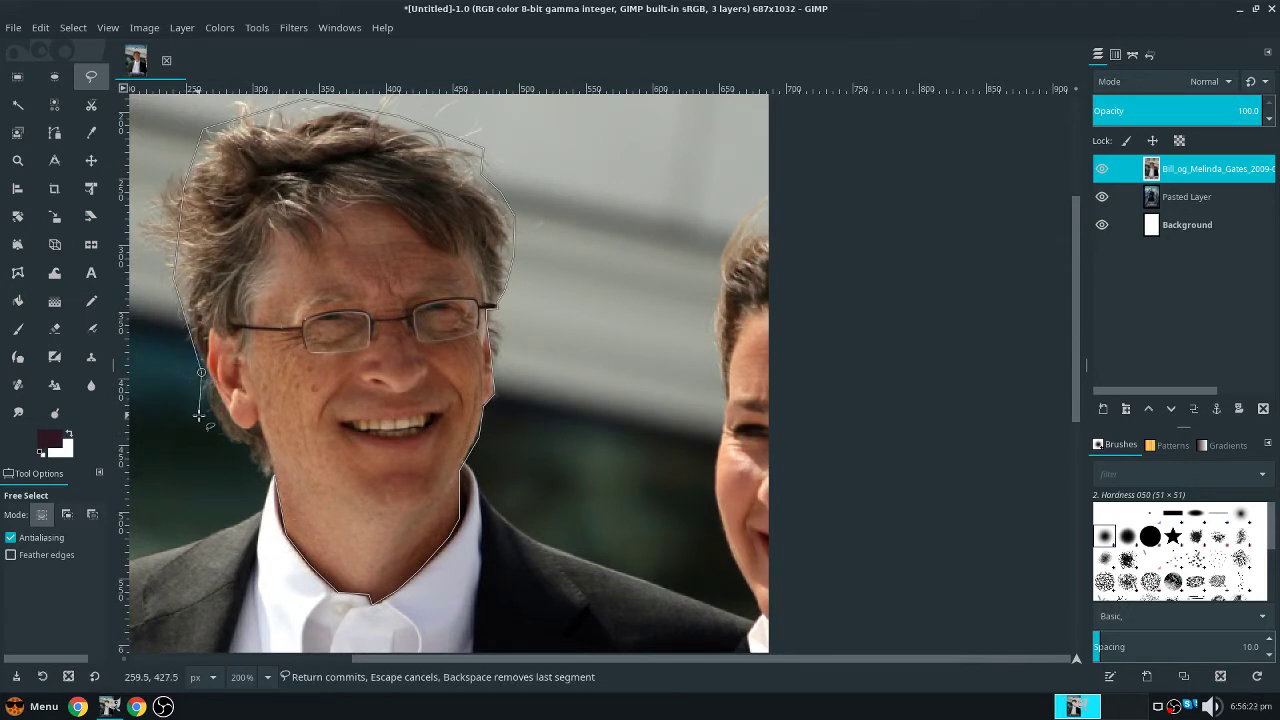
click(199, 414)
click(224, 451)
click(254, 476)
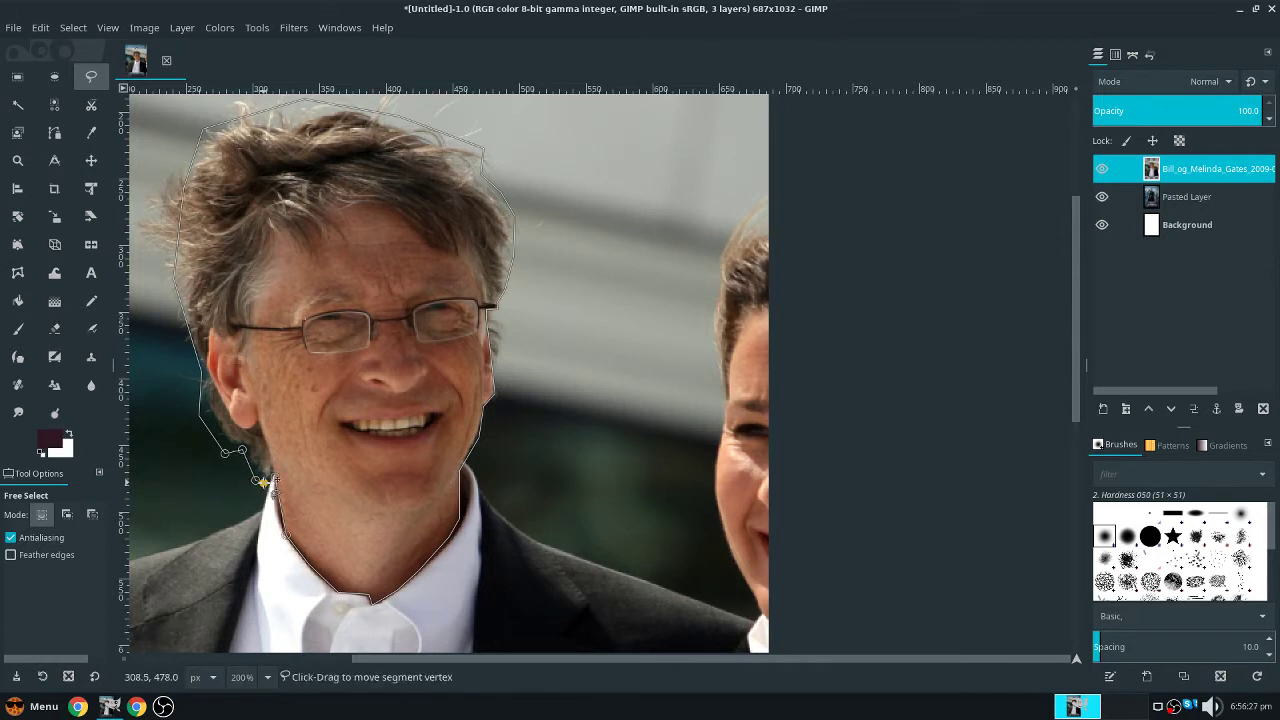
click(275, 476)
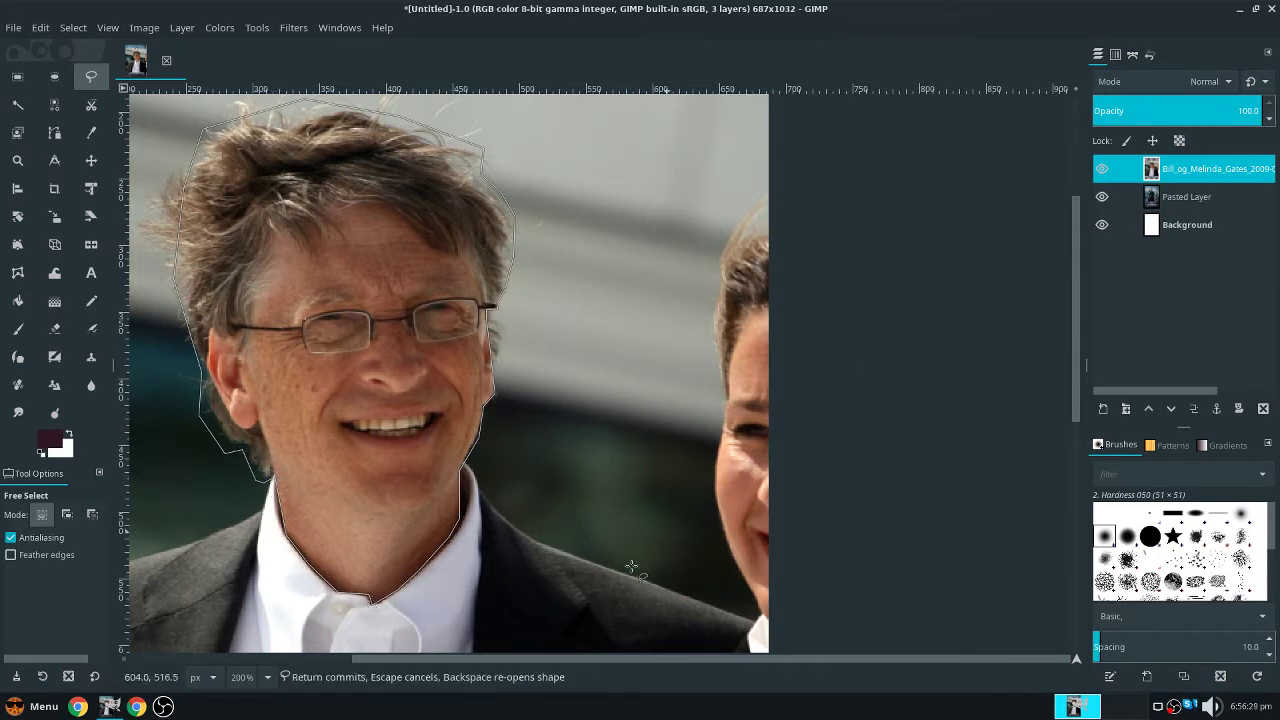
Commit the head selection and cut the man's head out of the photo
key(Return)
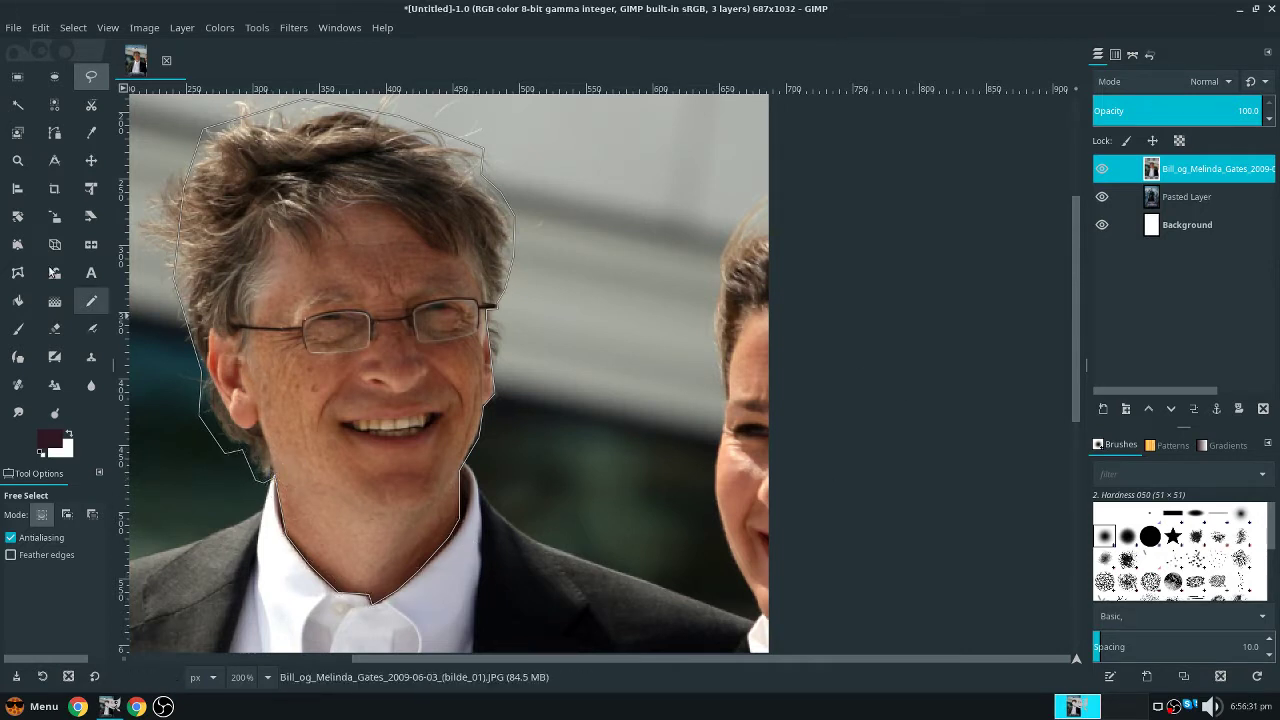
click(55, 77)
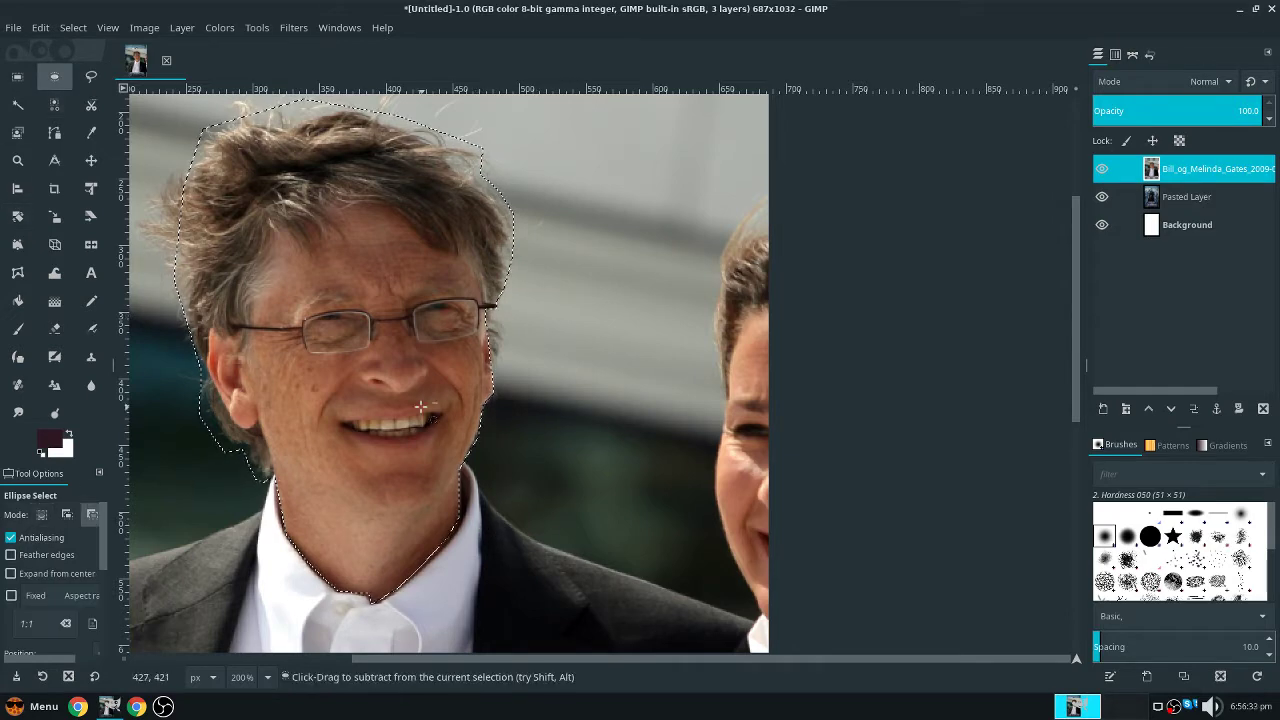
key(ctrl+x)
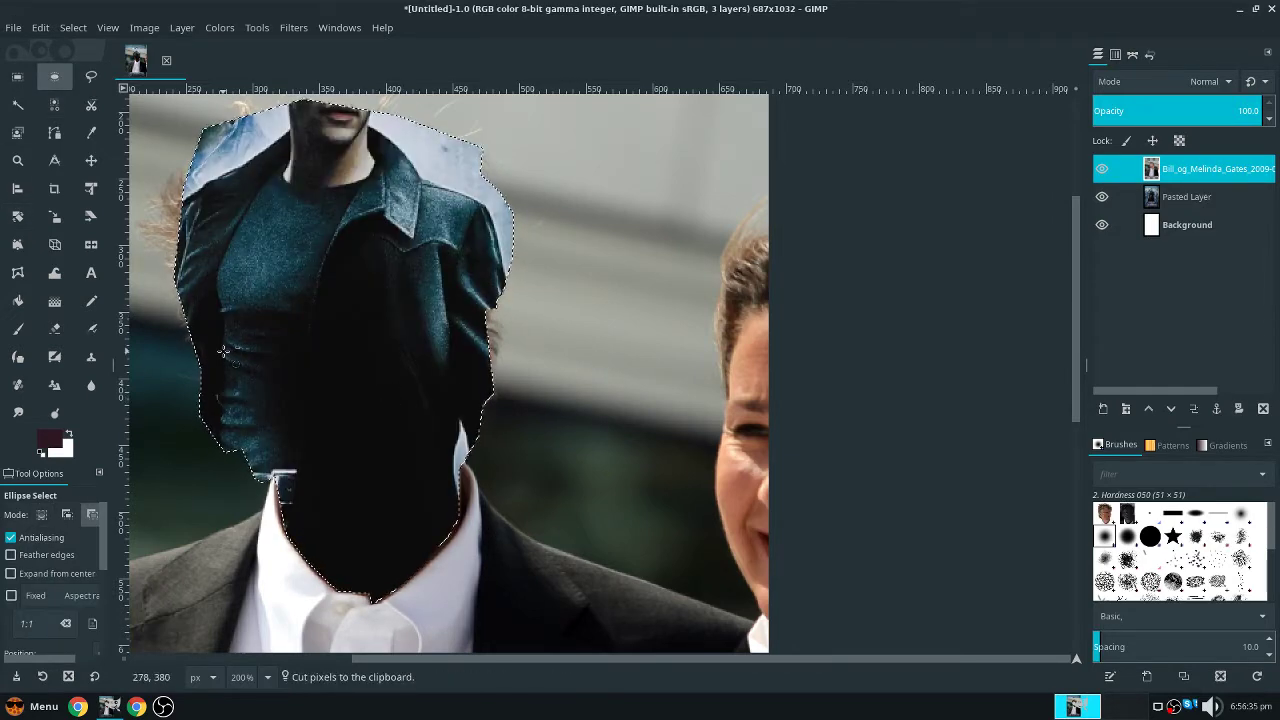
key(ctrl+v)
key(ctrl+x)
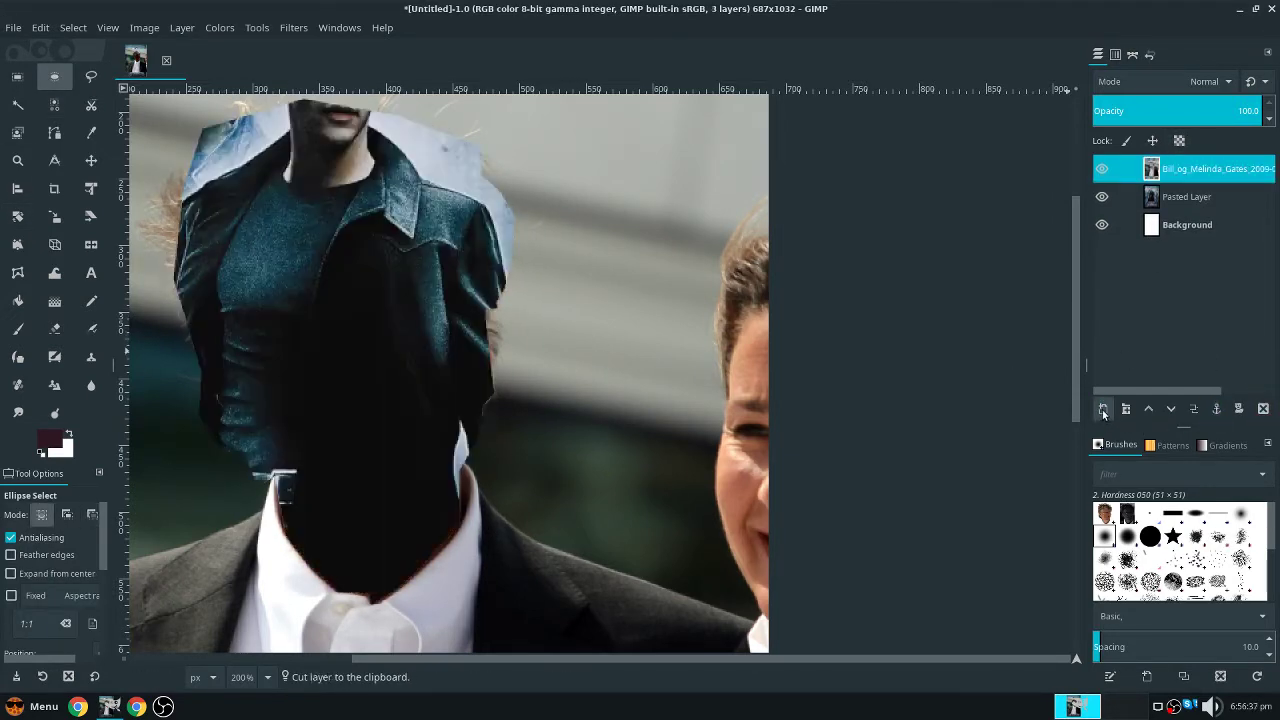
Paste the head as its own Pasted Layer #1 and delete the empty transparent layer
click(1103, 408)
click(1241, 650)
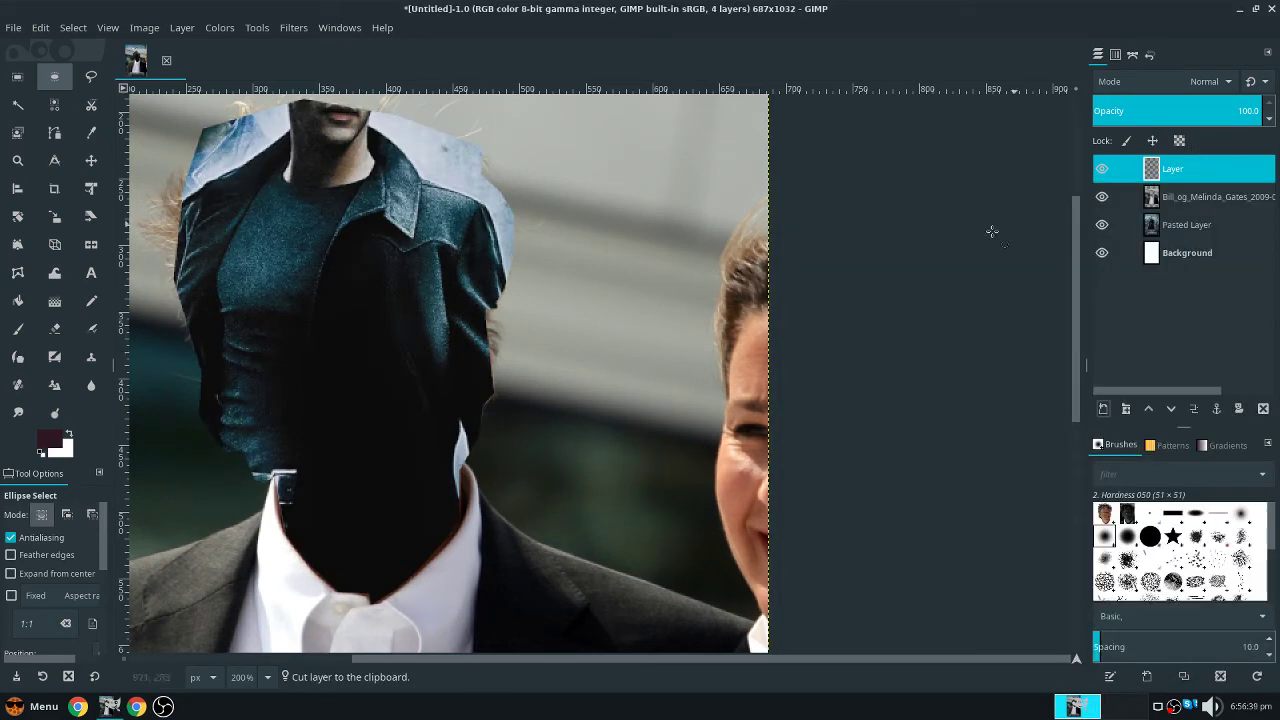
key(ctrl+v)
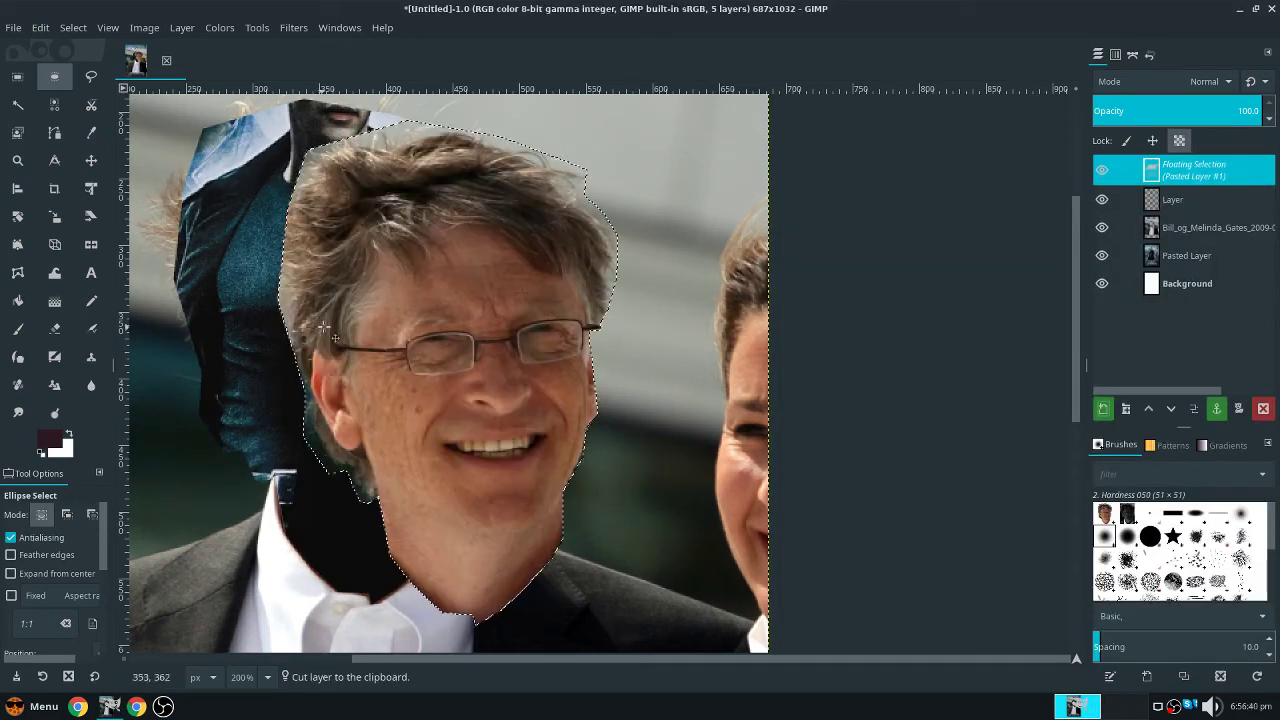
click(1103, 410)
click(1180, 227)
click(1164, 200)
click(1263, 408)
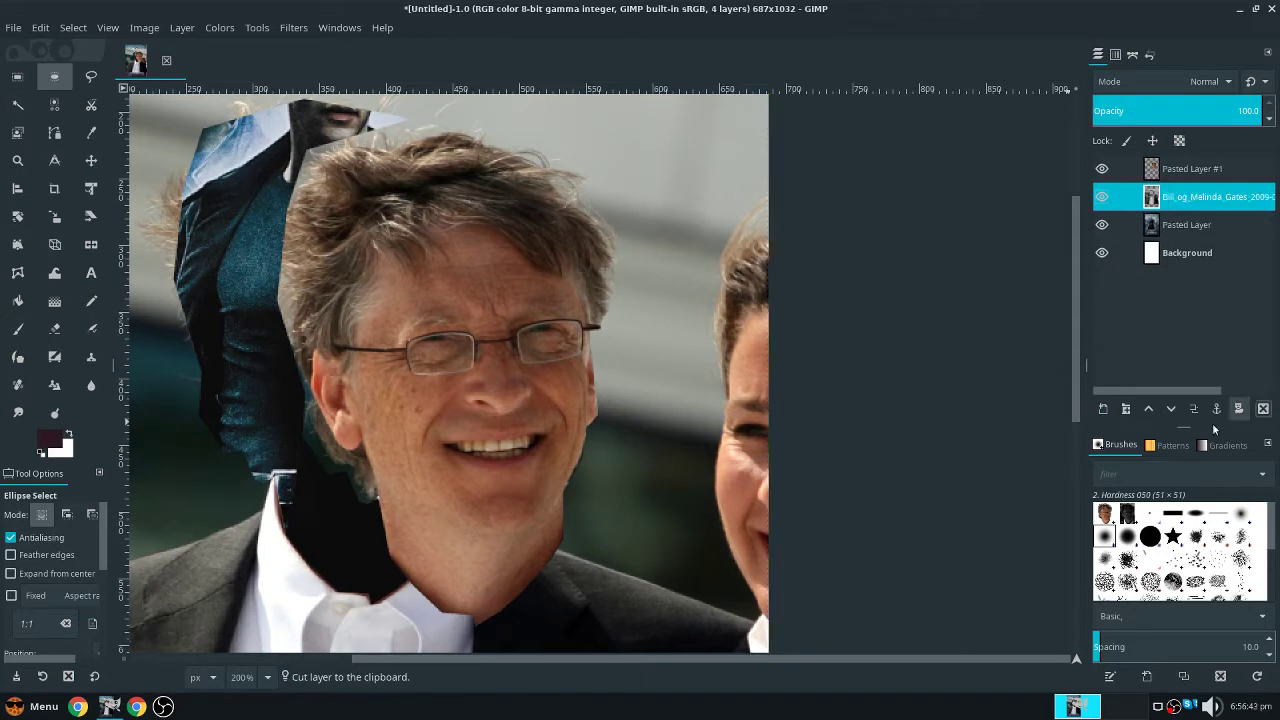
Delete the Bill and Melinda photo layer, leaving the cut-out head over the poster
click(1263, 409)
scroll(537, 388, down, 4)
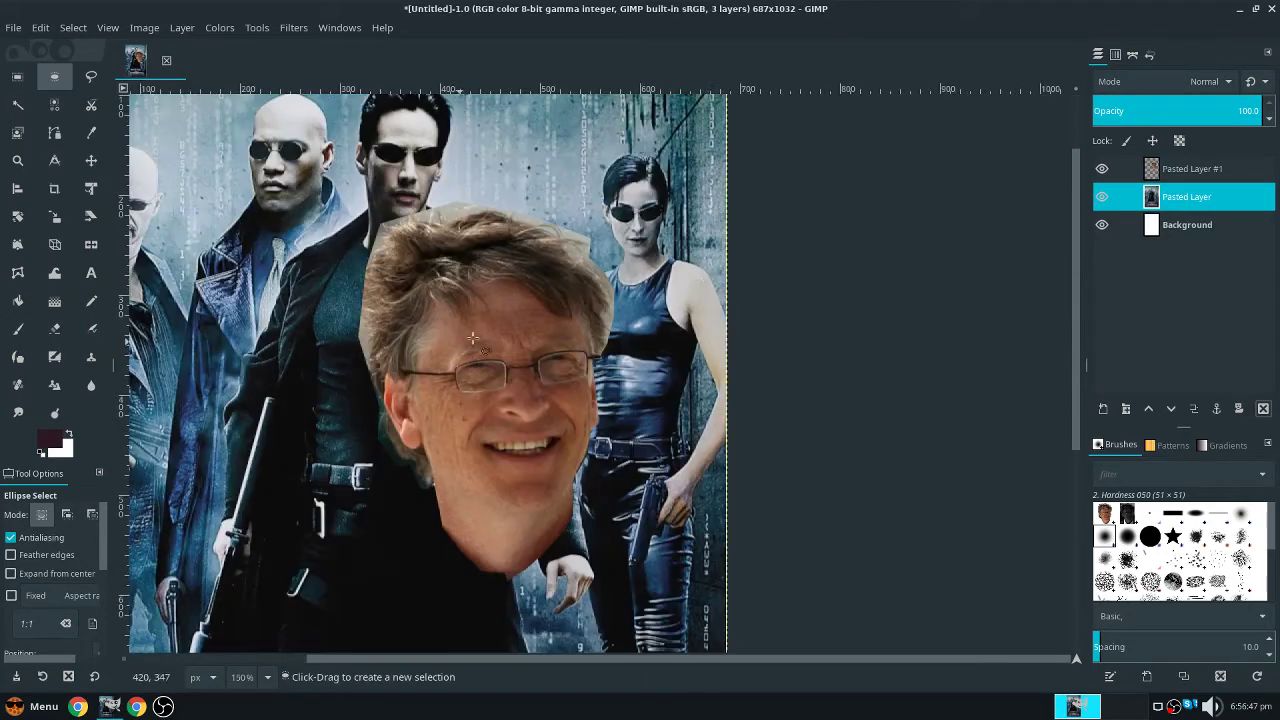
scroll(366, 382, up, 3)
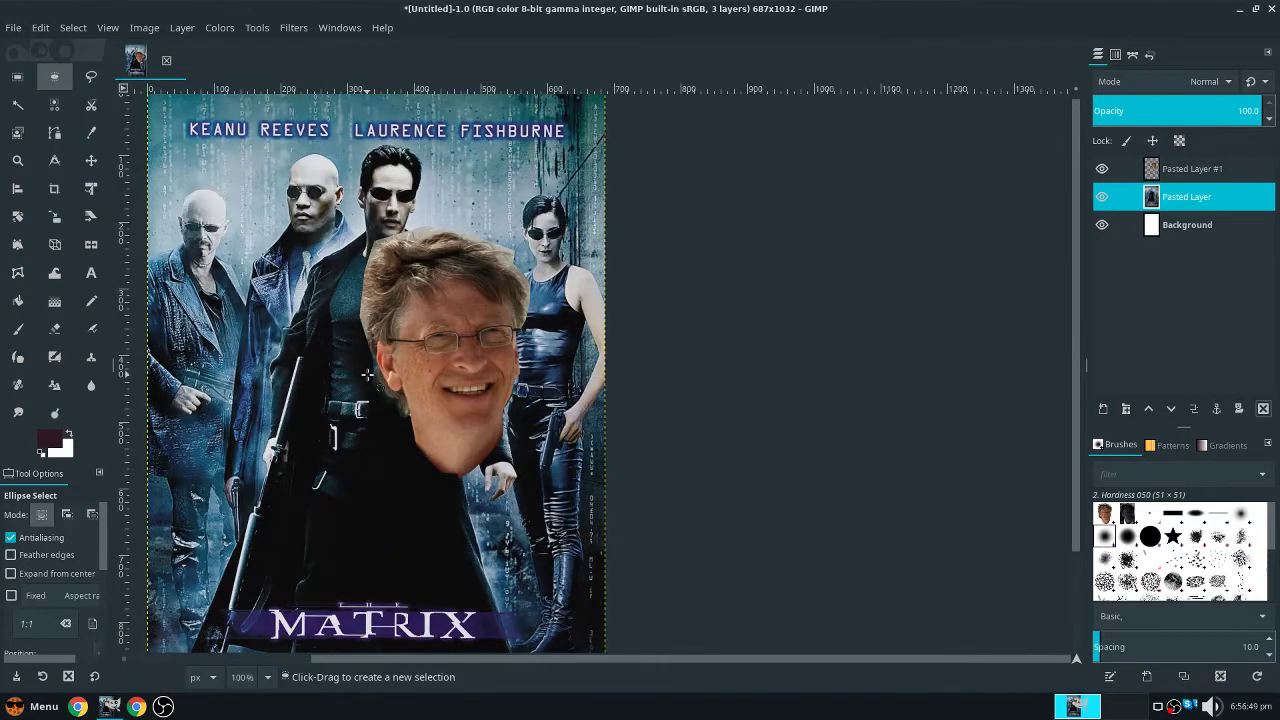
scroll(520, 598, up, 7)
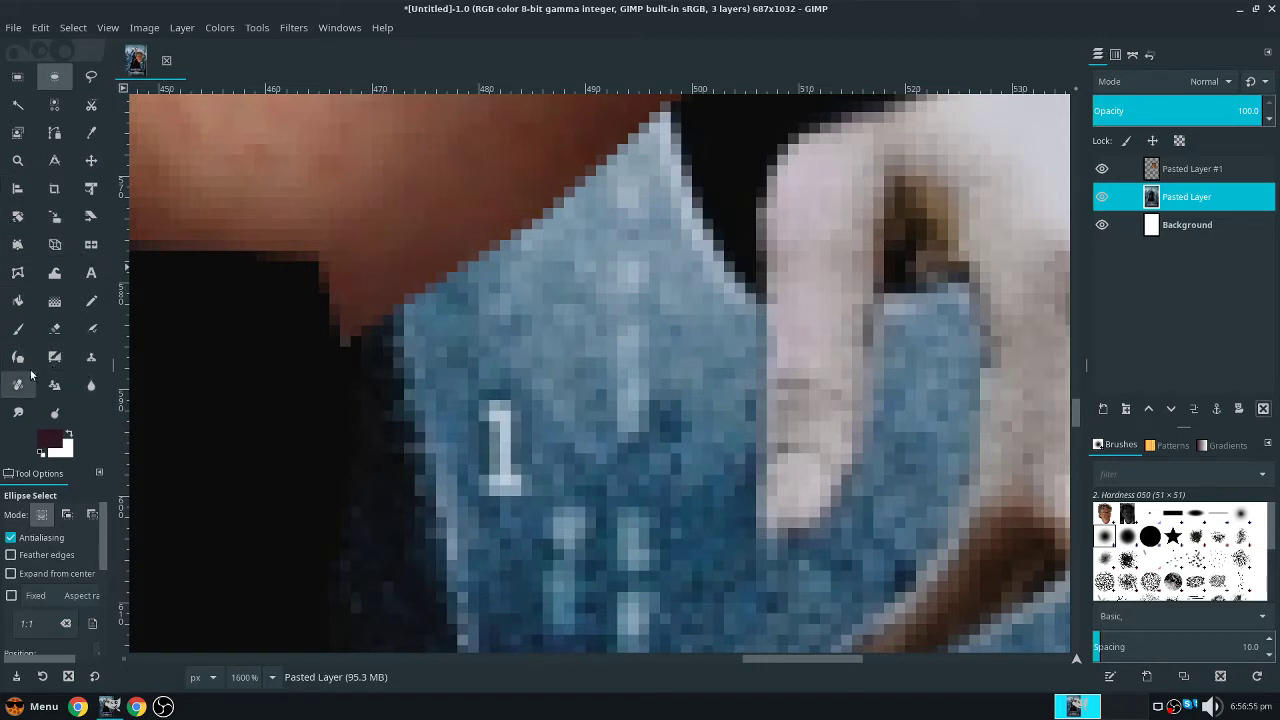
With an eraser of size about 11.69, erase the small brown notch on the head's neck edge
click(54, 329)
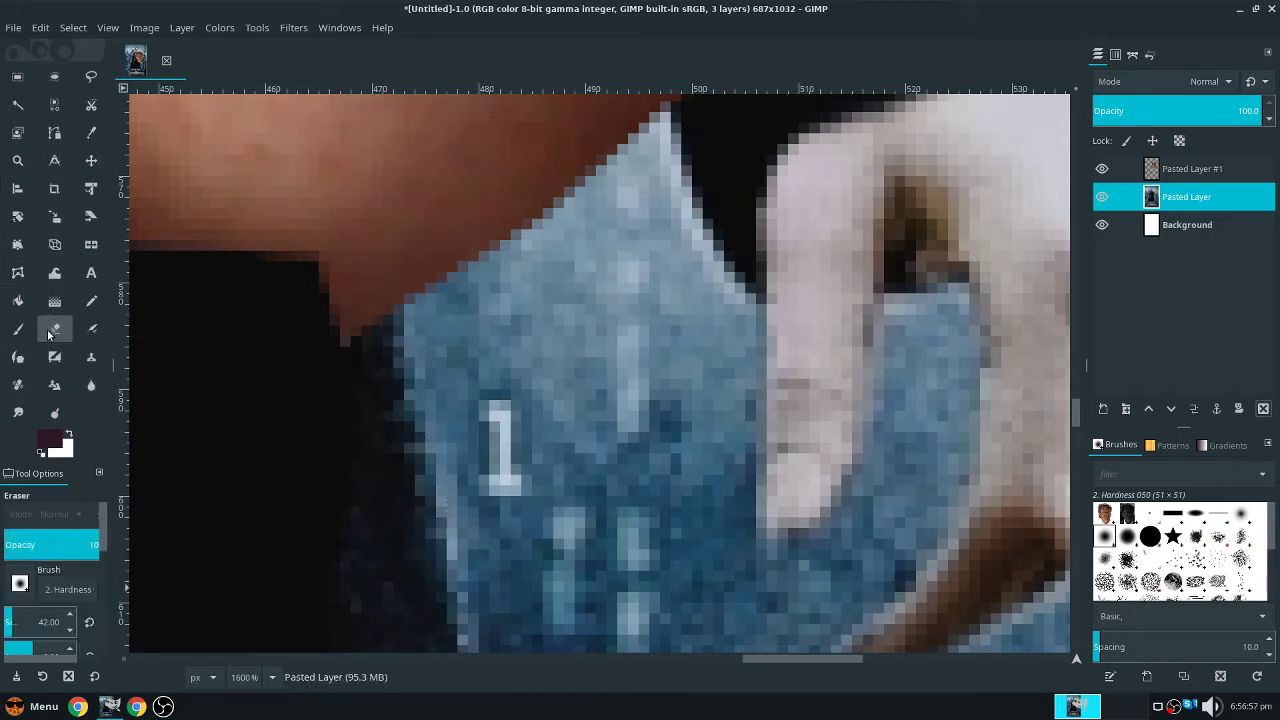
scroll(40, 590, down, 1)
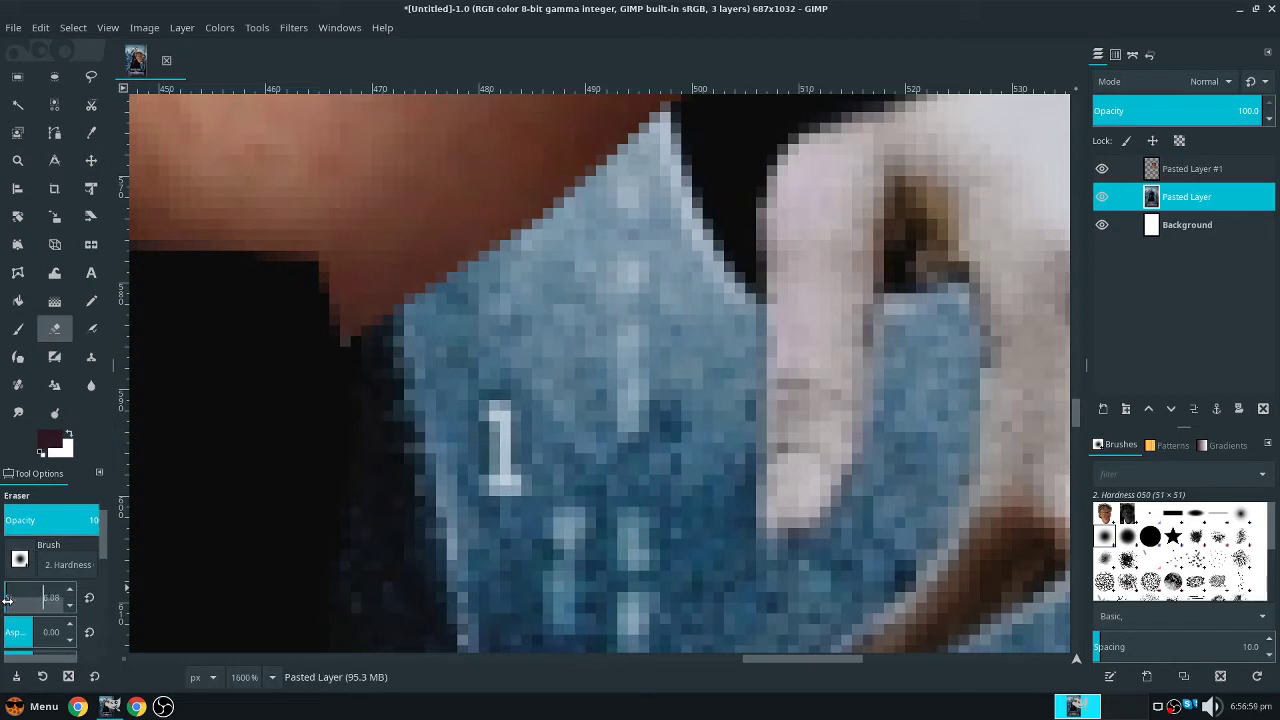
drag(8, 598, 24, 598)
mouse_move(305, 322)
mouse_down()
mouse_move(385, 323)
mouse_move(396, 354)
mouse_move(364, 319)
mouse_move(331, 324)
mouse_move(509, 311)
mouse_move(309, 320)
mouse_up()
key(ctrl+z)
key(Page_Up)
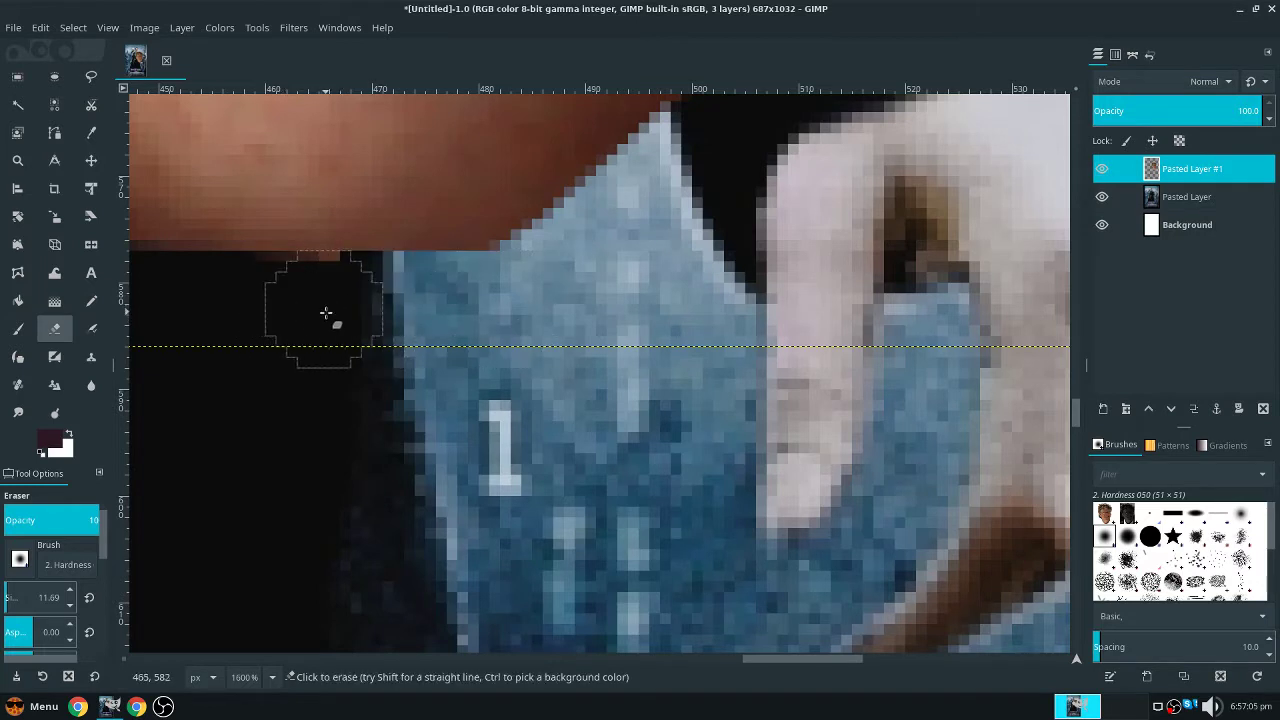
click(314, 309)
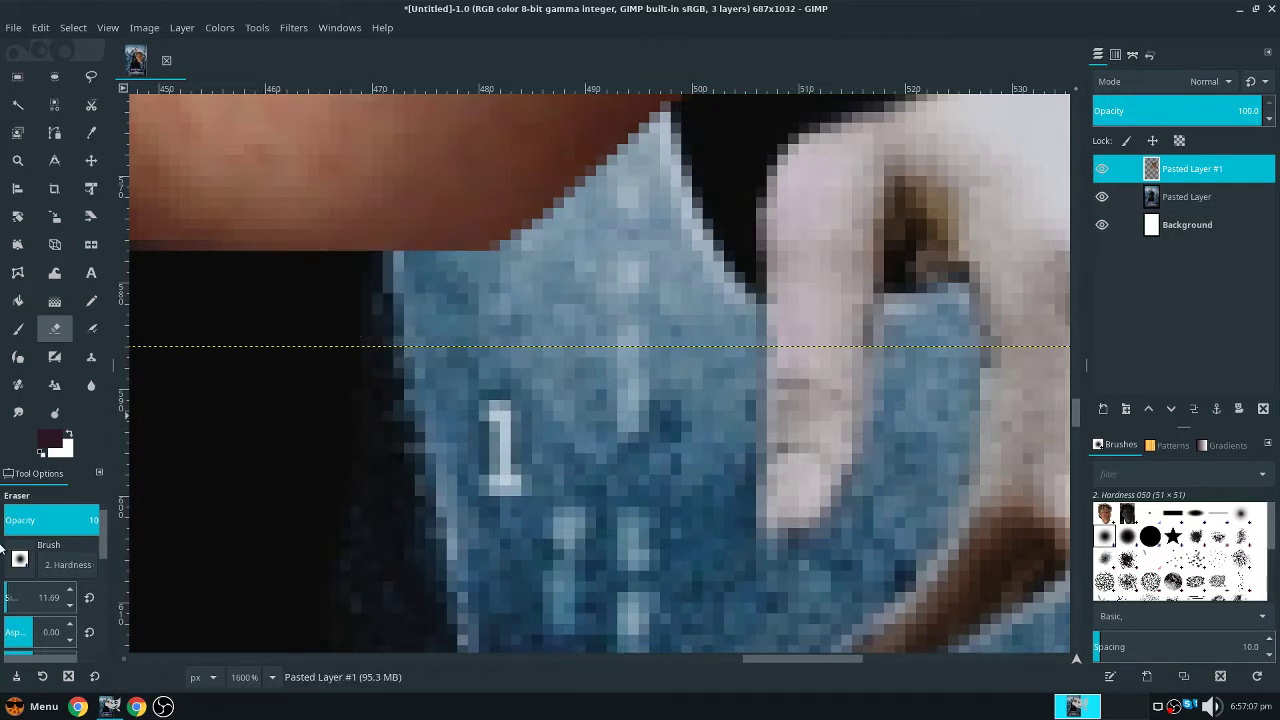
Turn off Hard edge in the Eraser options and fit the whole image in view
scroll(59, 620, down, 5)
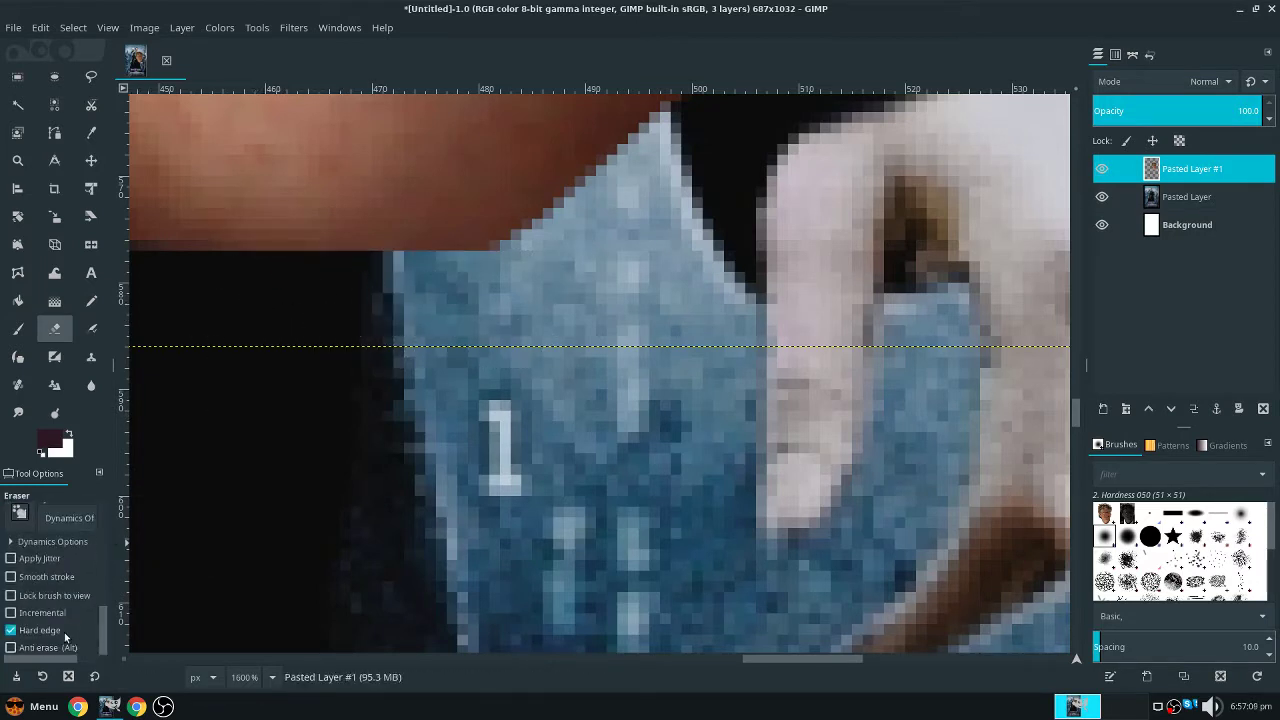
click(27, 630)
key(shift+ctrl+j)
scroll(500, 370, up, 3)
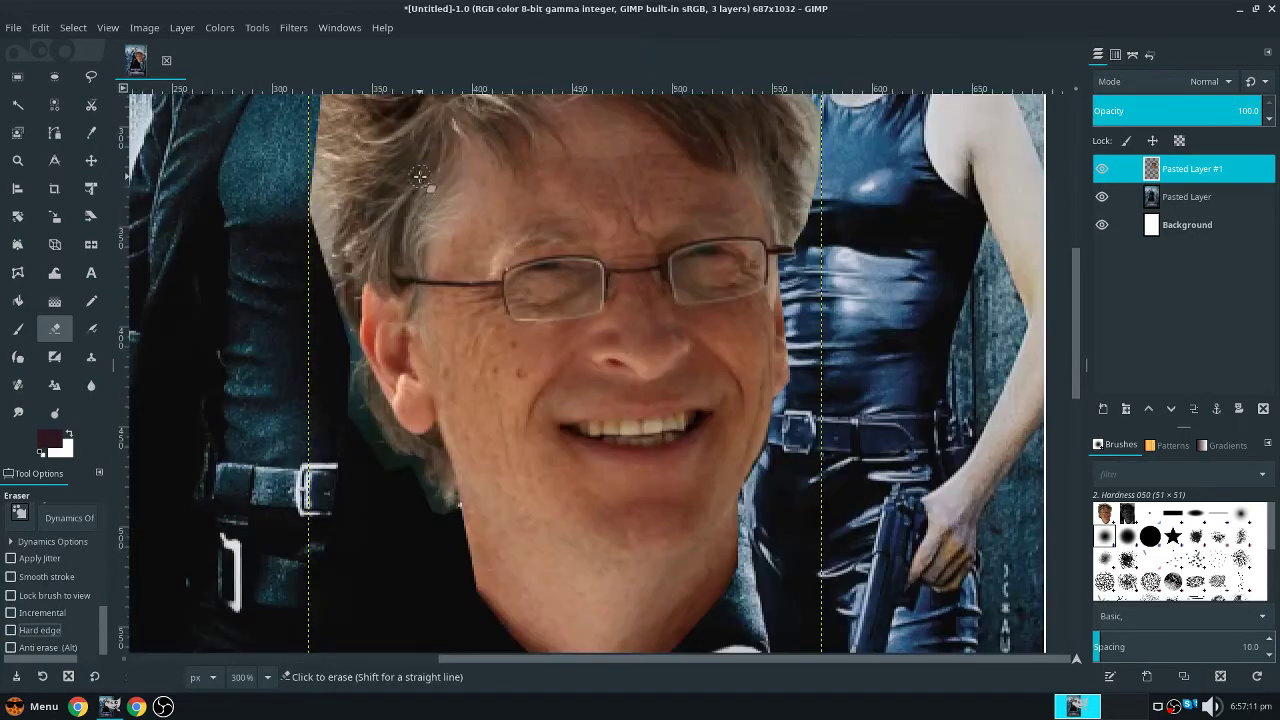
scroll(492, 474, down, 1)
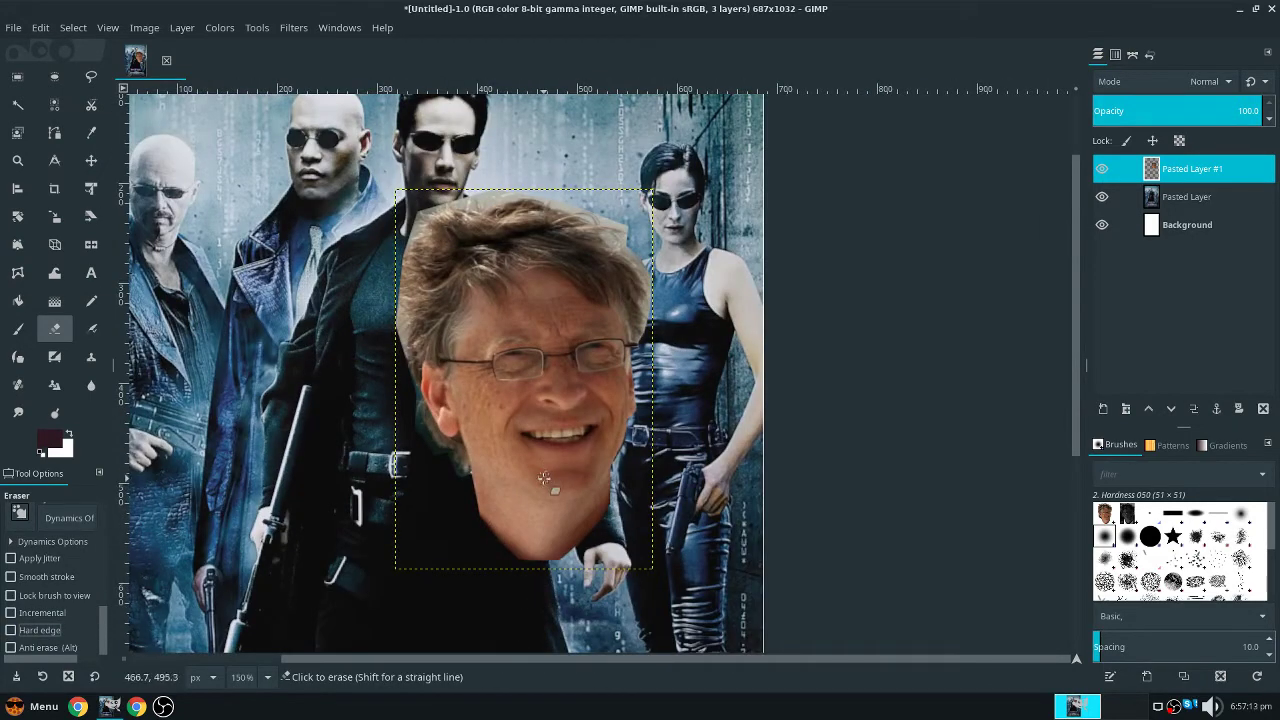
scroll(480, 298, up, 5)
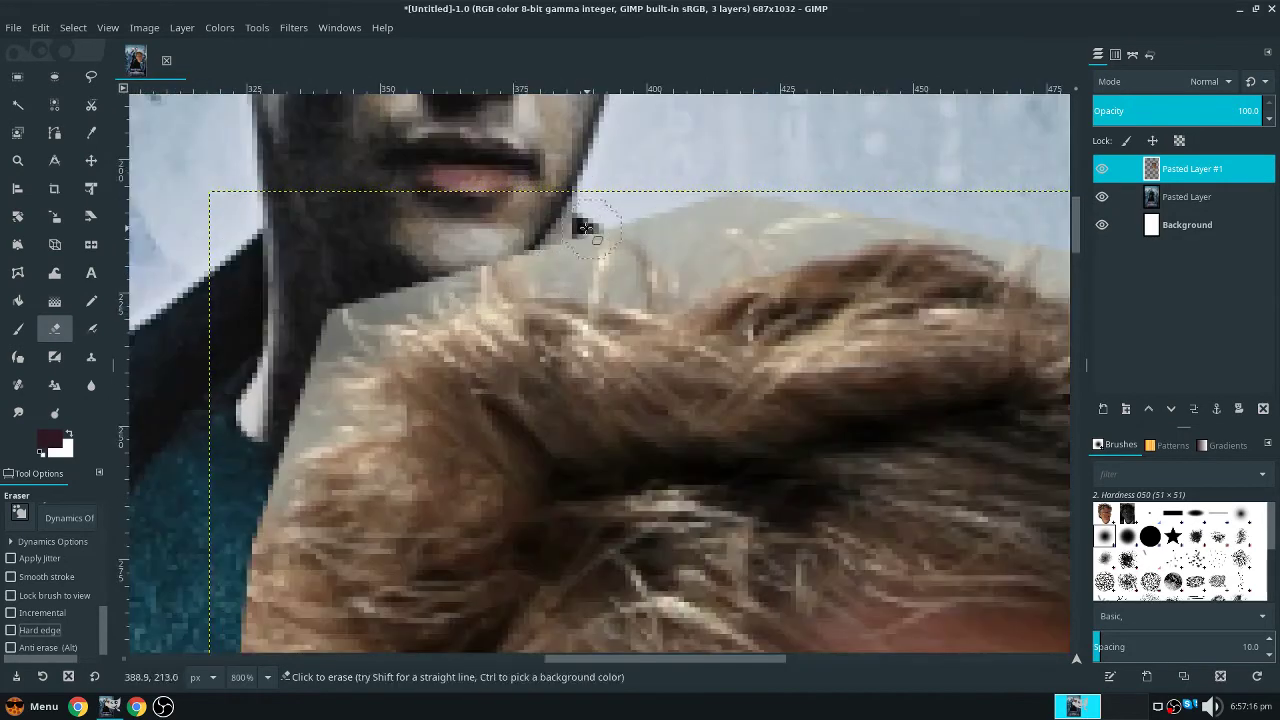
Erase the grey fringe along the hair edge, neck, collar and jacket
mouse_move(586, 228)
mouse_down()
mouse_move(632, 275)
mouse_move(746, 201)
mouse_move(586, 236)
mouse_move(758, 168)
mouse_move(581, 273)
mouse_move(633, 288)
mouse_move(766, 243)
mouse_up()
key(ctrl+z)
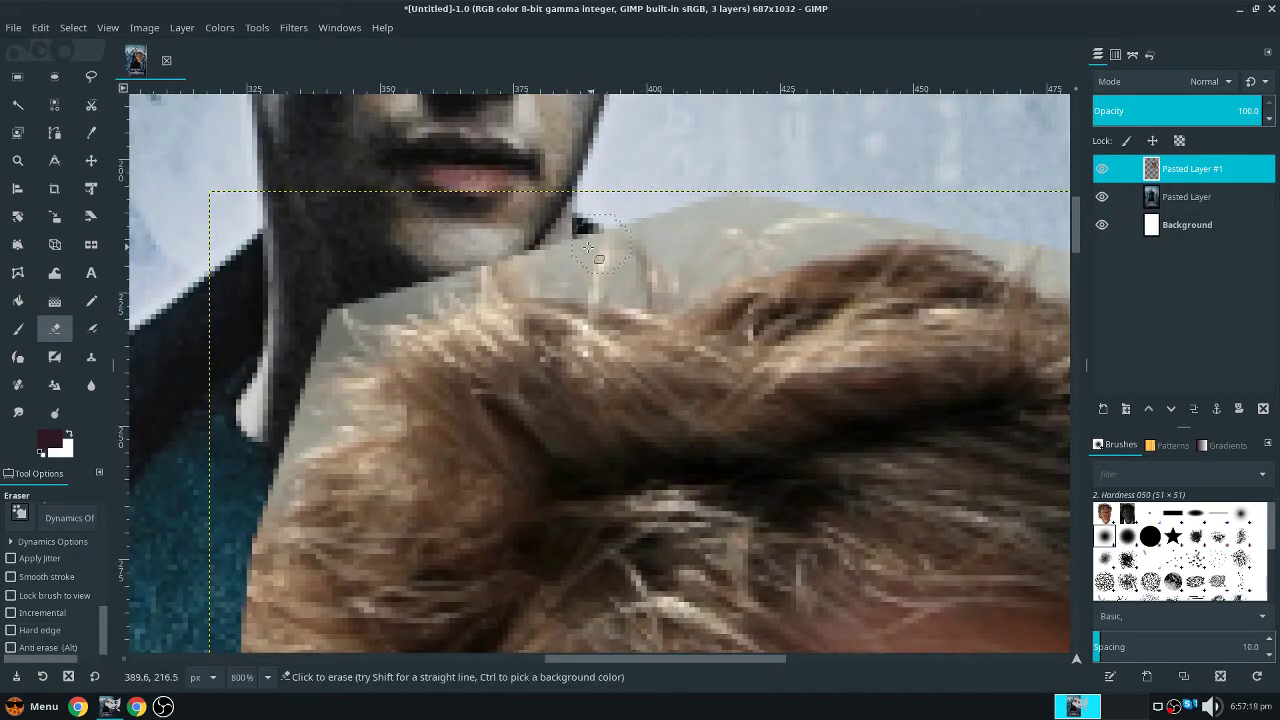
mouse_move(525, 235)
mouse_down()
mouse_move(597, 267)
mouse_move(658, 272)
mouse_move(785, 211)
mouse_move(607, 217)
mouse_move(630, 202)
mouse_move(568, 233)
mouse_move(620, 252)
mouse_up()
mouse_move(436, 245)
mouse_down()
mouse_move(343, 326)
mouse_move(237, 553)
mouse_up()
scroll(241, 317, down, 5)
scroll(241, 317, up, 2)
scroll(241, 317, down, 2)
mouse_move(204, 276)
mouse_down()
mouse_move(240, 434)
mouse_move(234, 514)
mouse_move(223, 306)
mouse_move(207, 287)
mouse_up()
Erase the teal fringe along the ear's left edge and the hair's right edge
scroll(207, 287, down, 3)
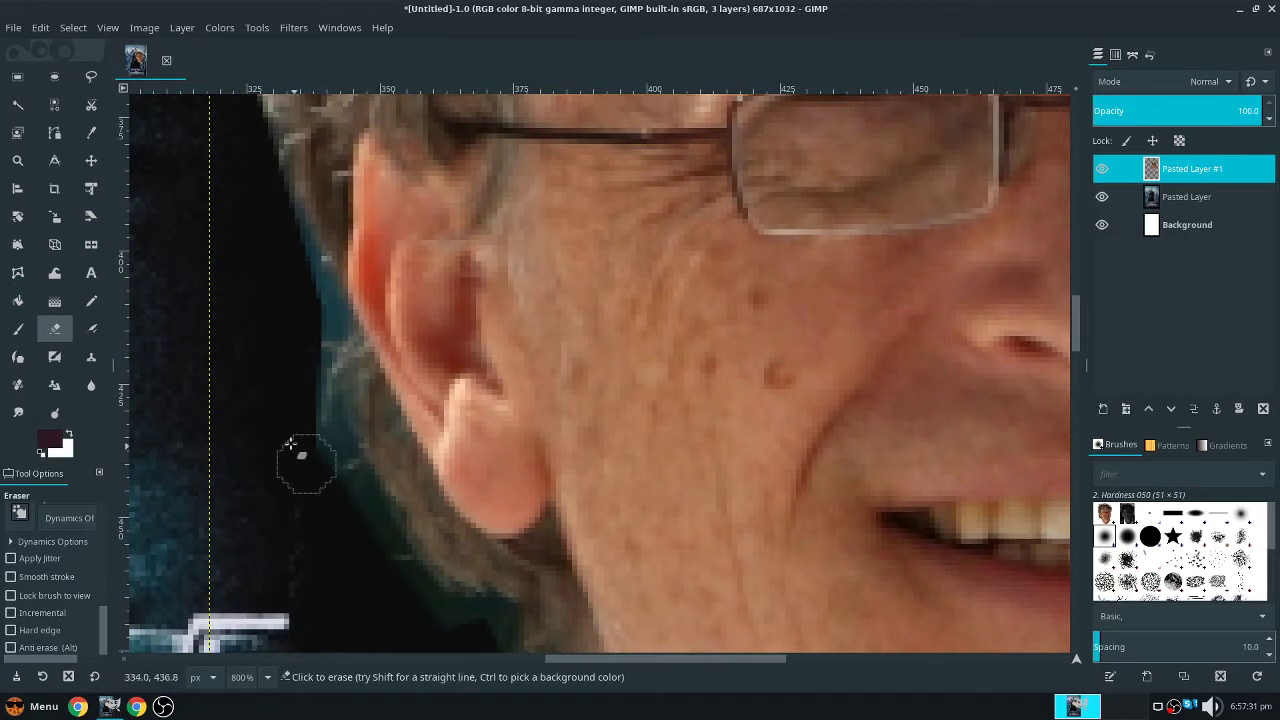
mouse_move(331, 541)
mouse_down()
mouse_move(349, 478)
mouse_move(329, 280)
mouse_move(320, 360)
mouse_up()
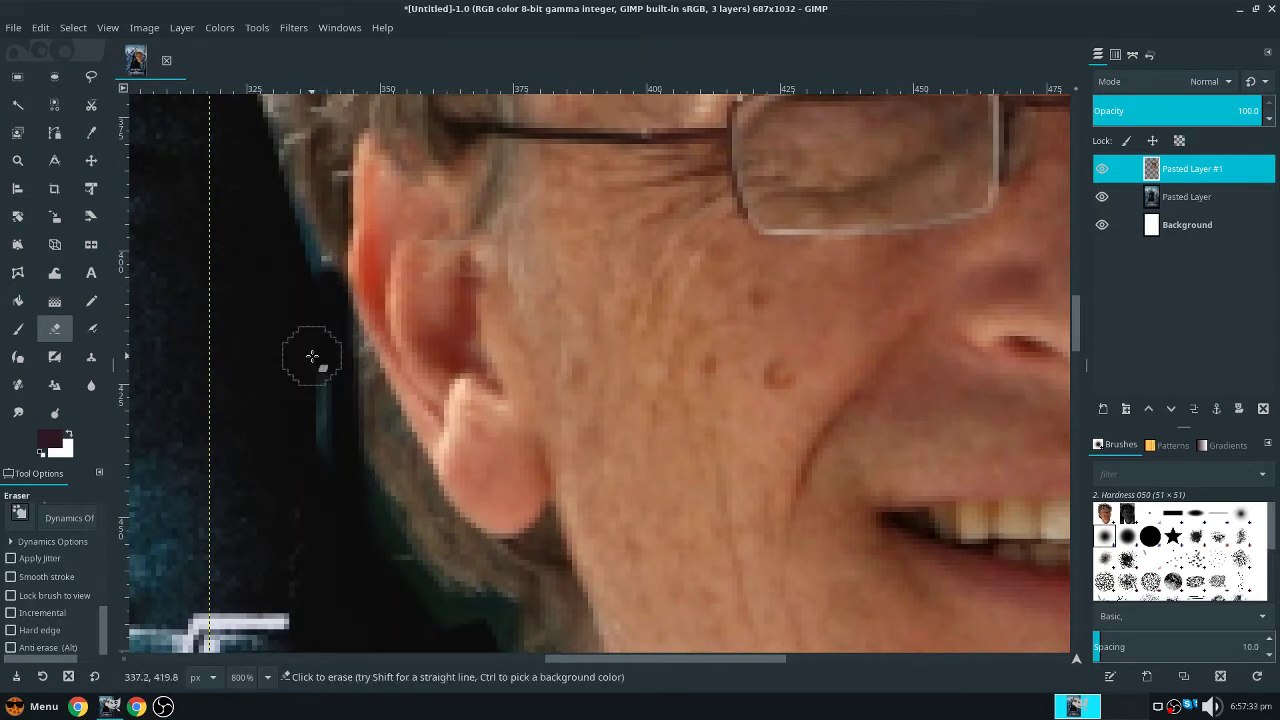
key(ctrl+z)
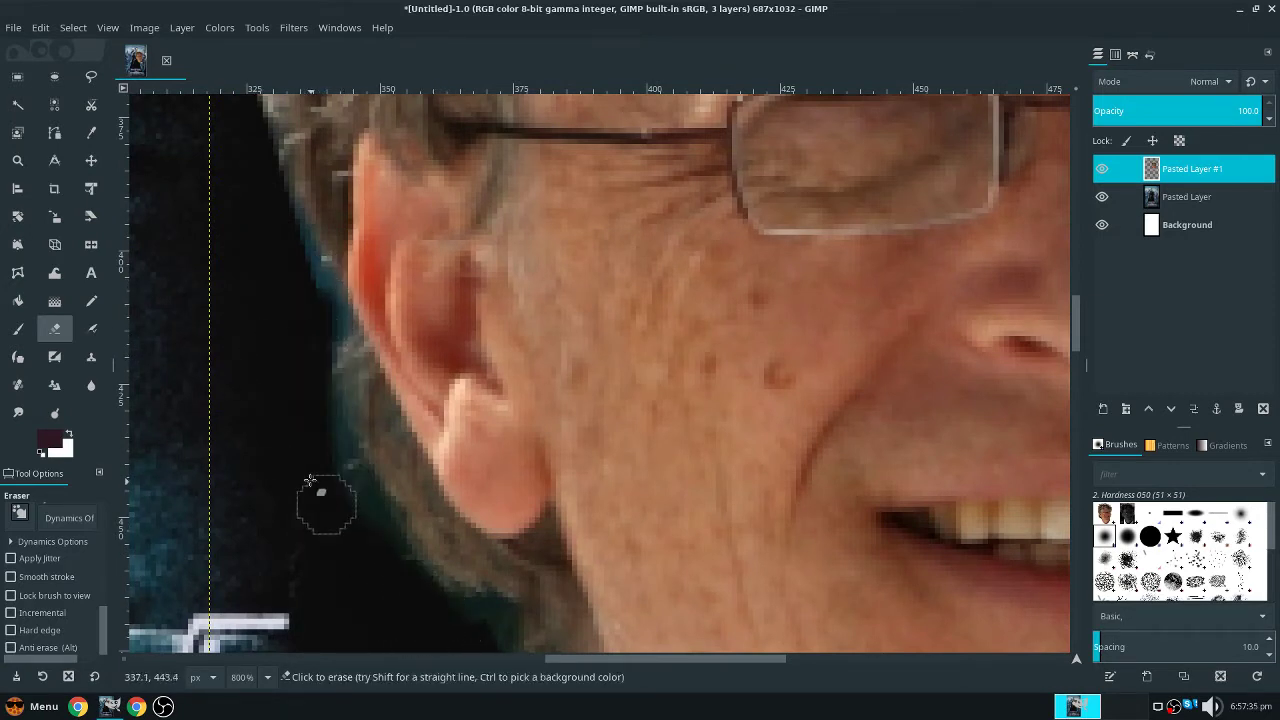
drag(400, 571, 314, 400)
scroll(311, 397, down, 2)
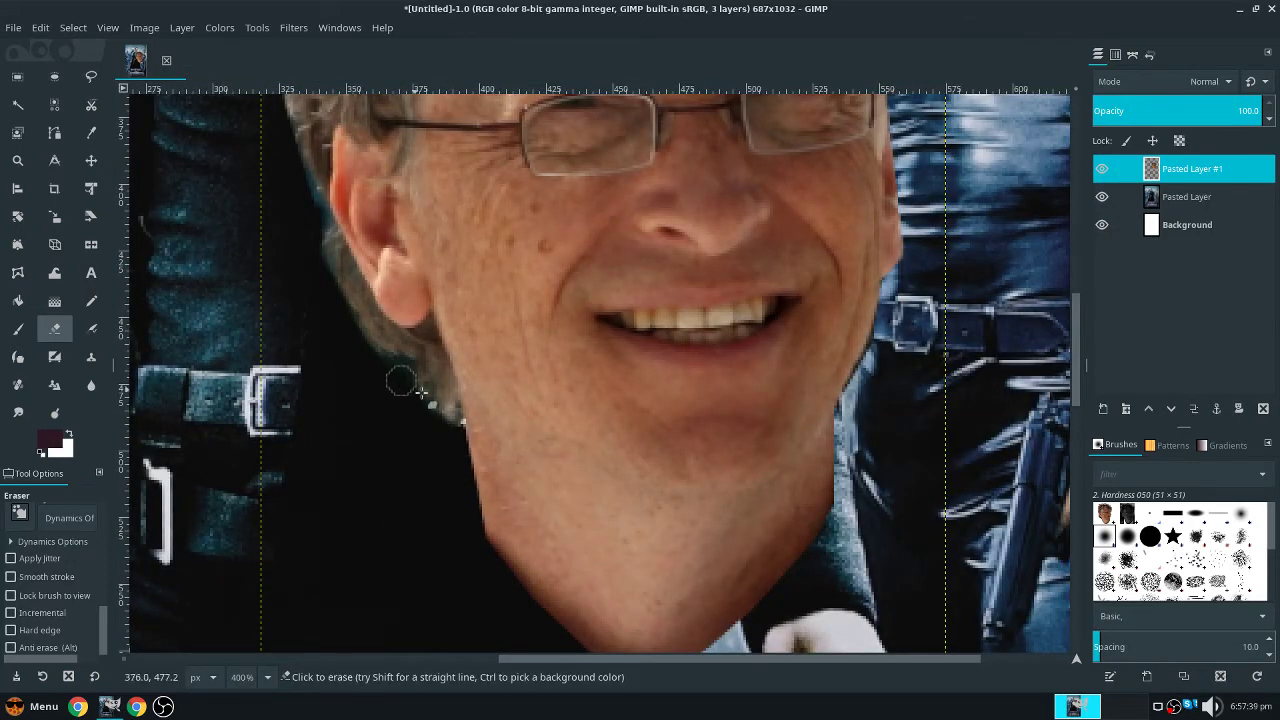
scroll(470, 422, down, 4)
scroll(740, 235, up, 3)
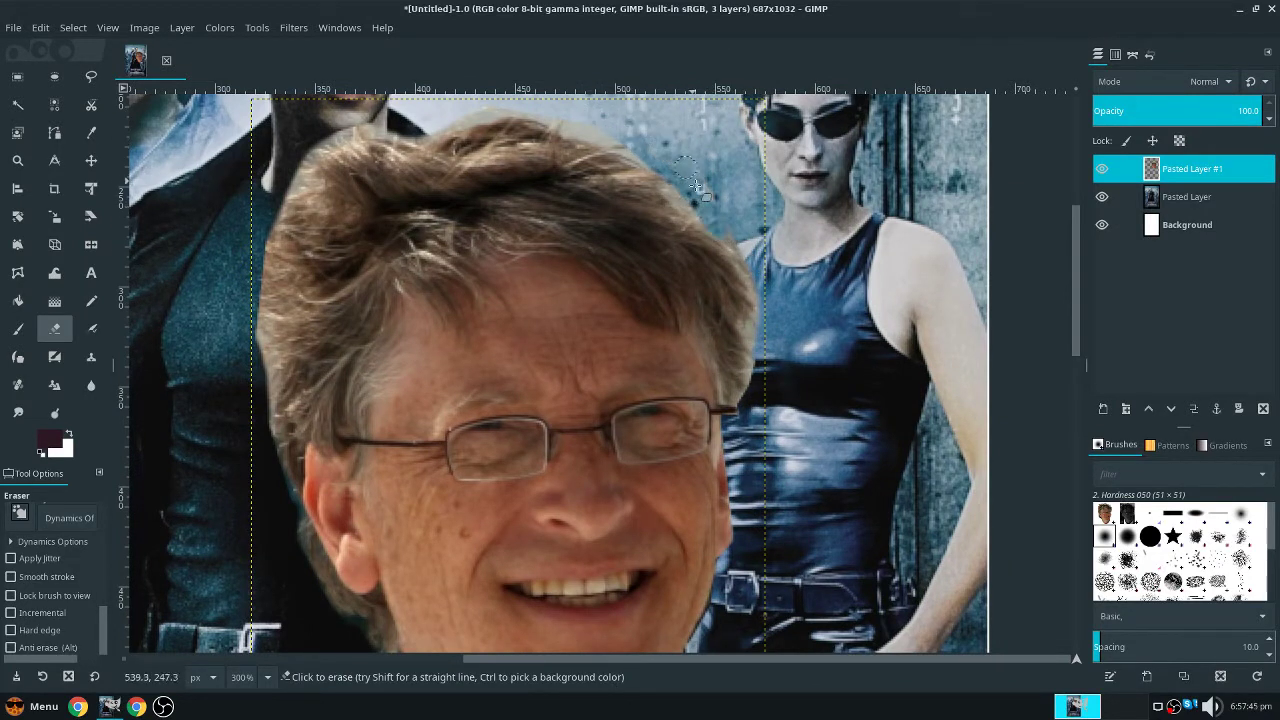
drag(768, 366, 766, 347)
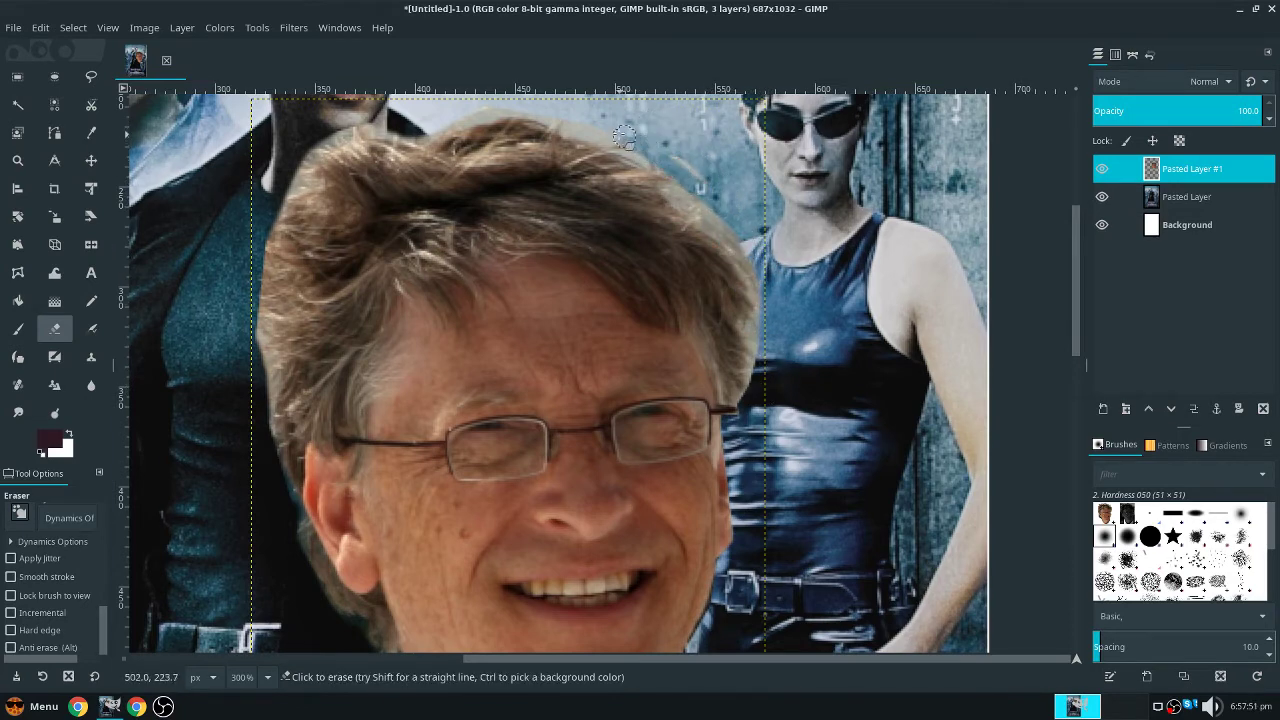
ctrl+scroll(566, 123, down, 5)
ctrl+scroll(591, 463, up, 6)
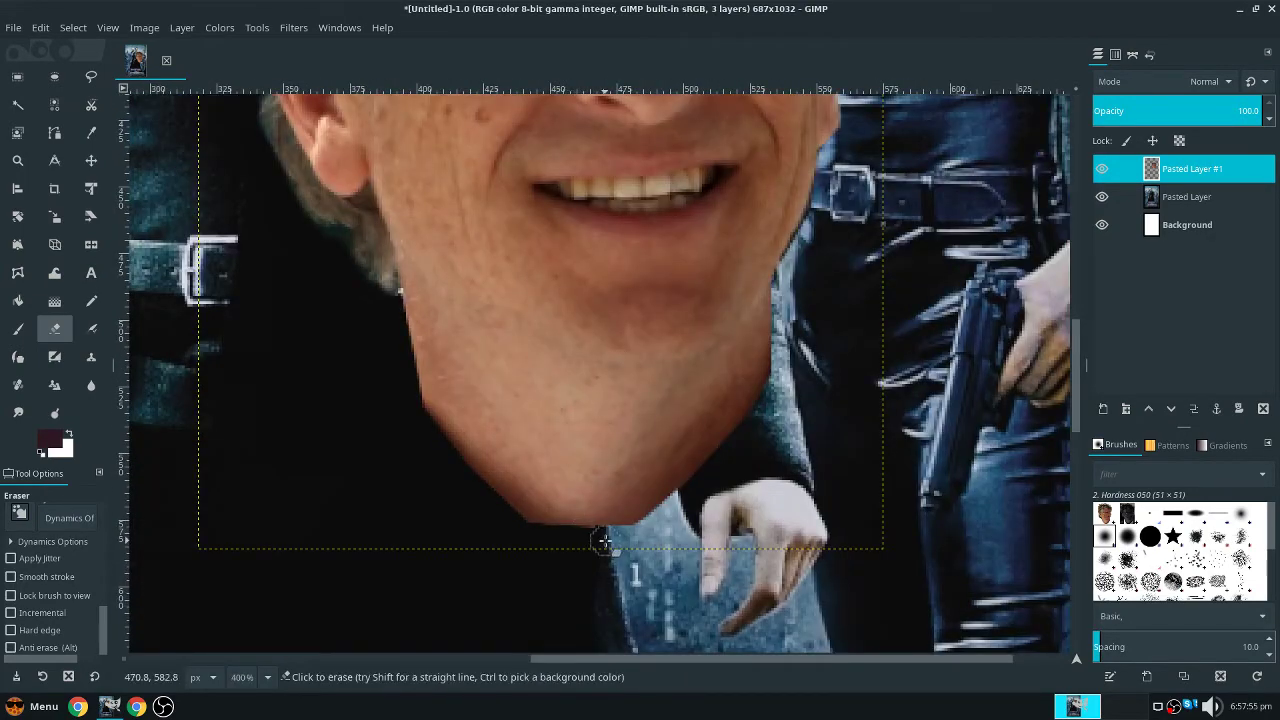
ctrl+scroll(433, 357, down, 6)
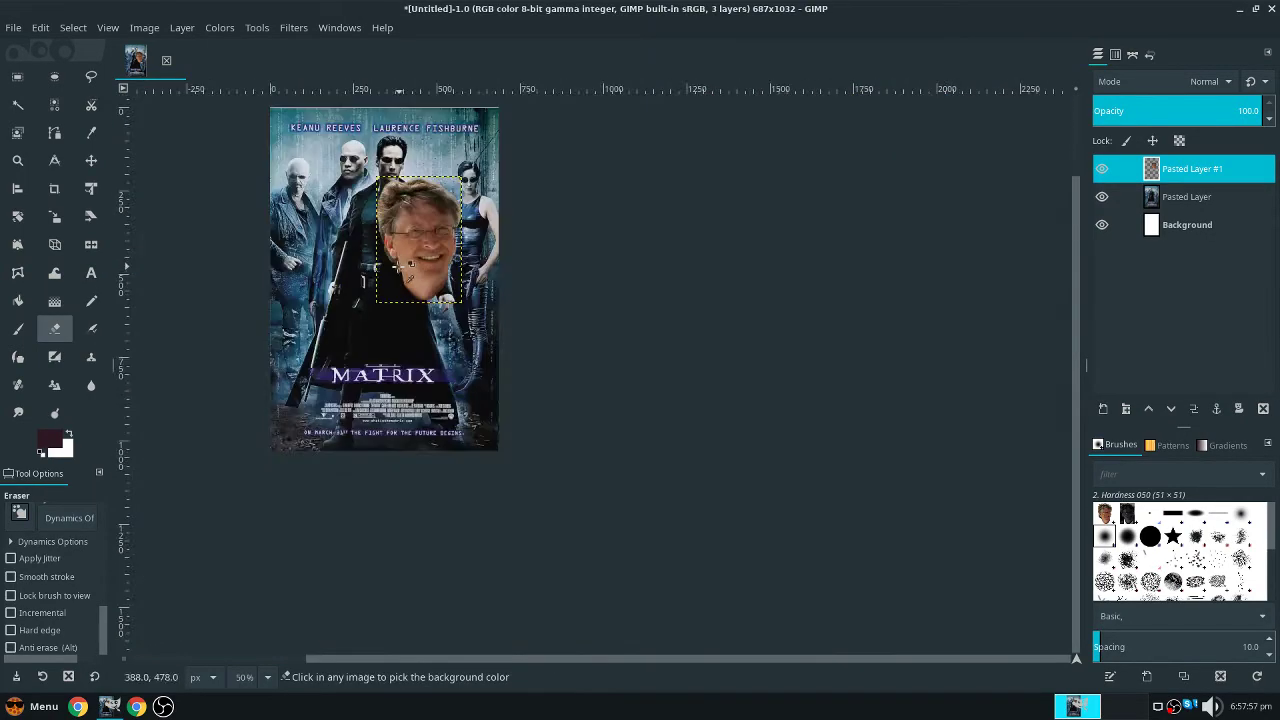
ctrl+scroll(378, 256, up, 2)
scroll(300, 280, up, 3)
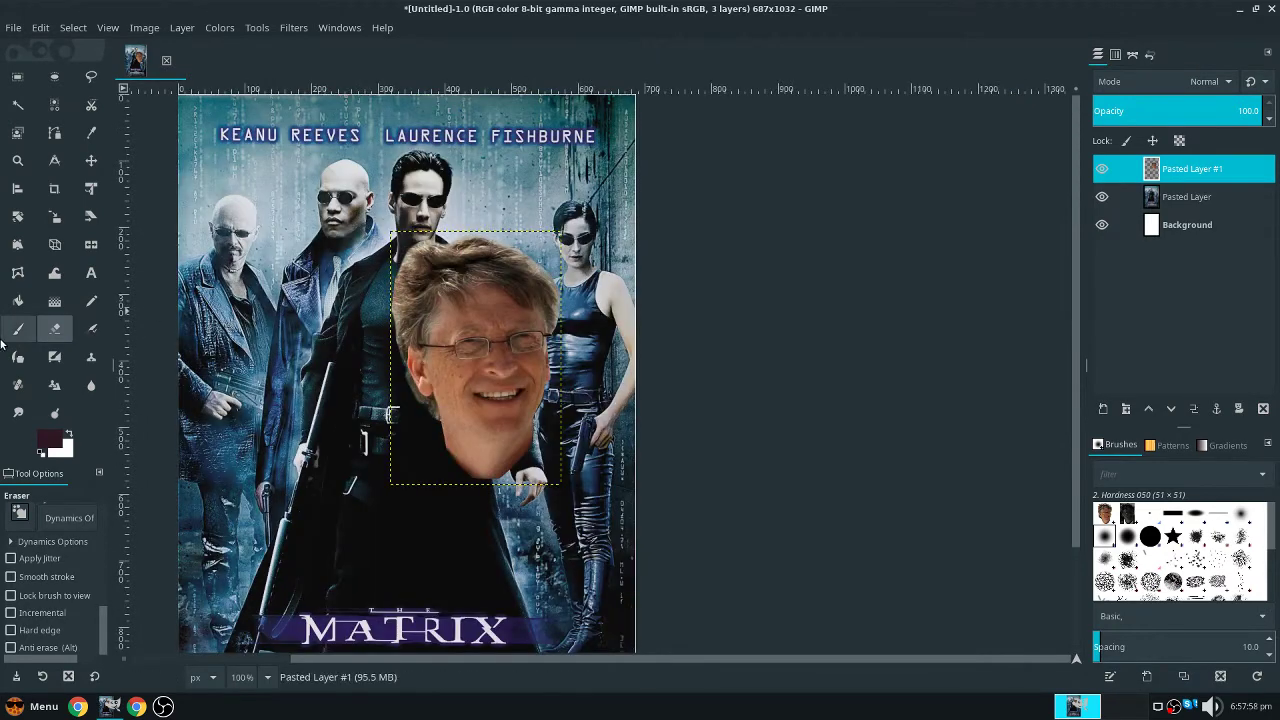
Scale the pasted face layer to roughly 120×178 over the central figure's head
click(52, 216)
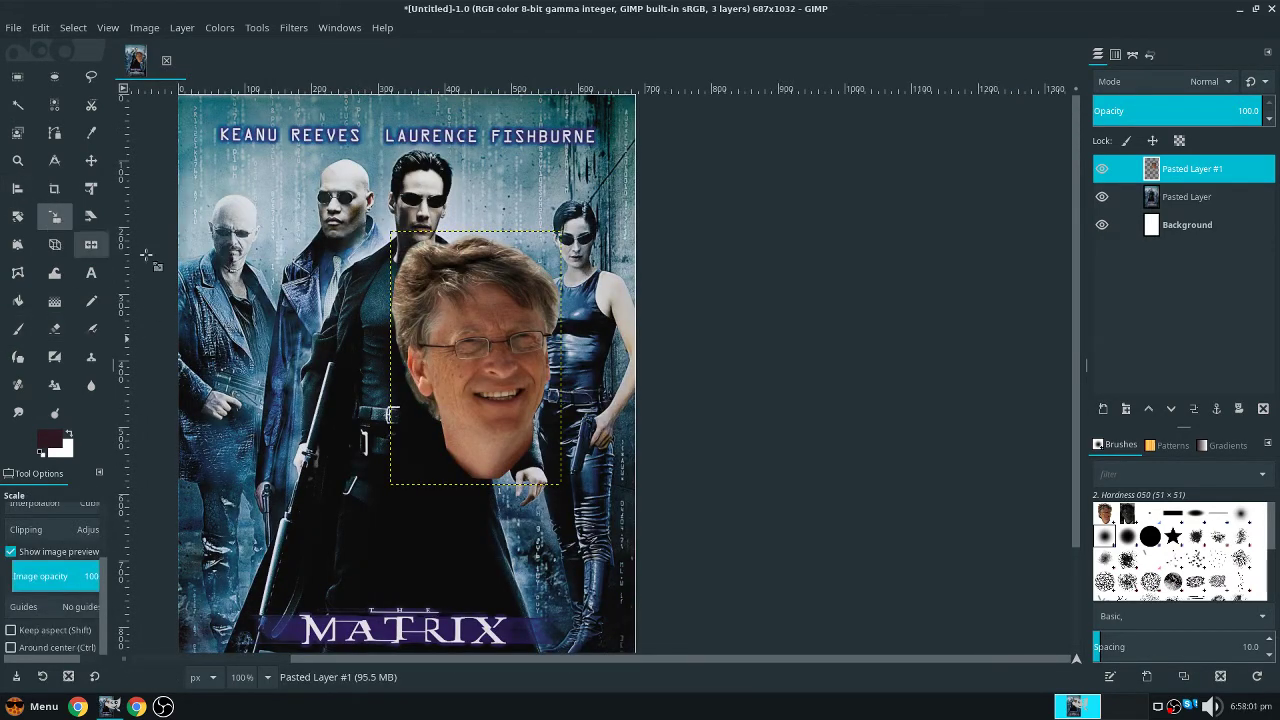
click(508, 342)
drag(562, 236, 483, 373)
drag(432, 424, 418, 203)
scroll(418, 203, up, 4)
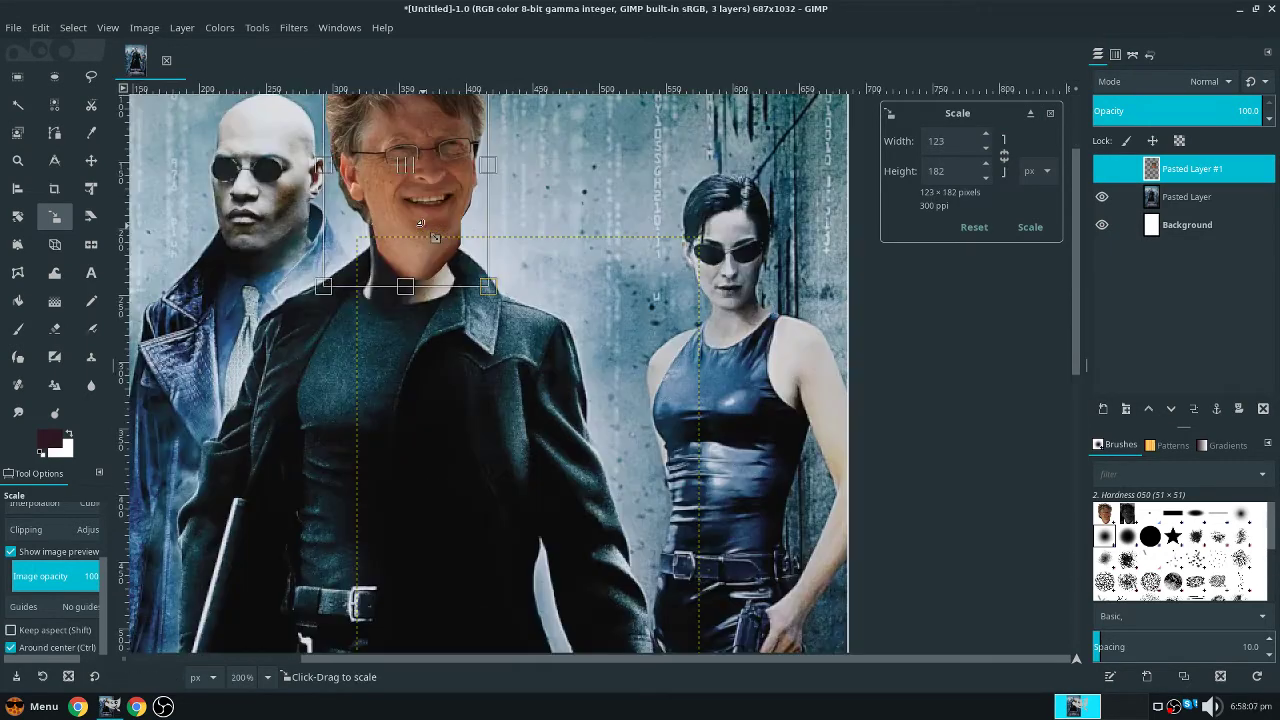
scroll(411, 243, down, 3)
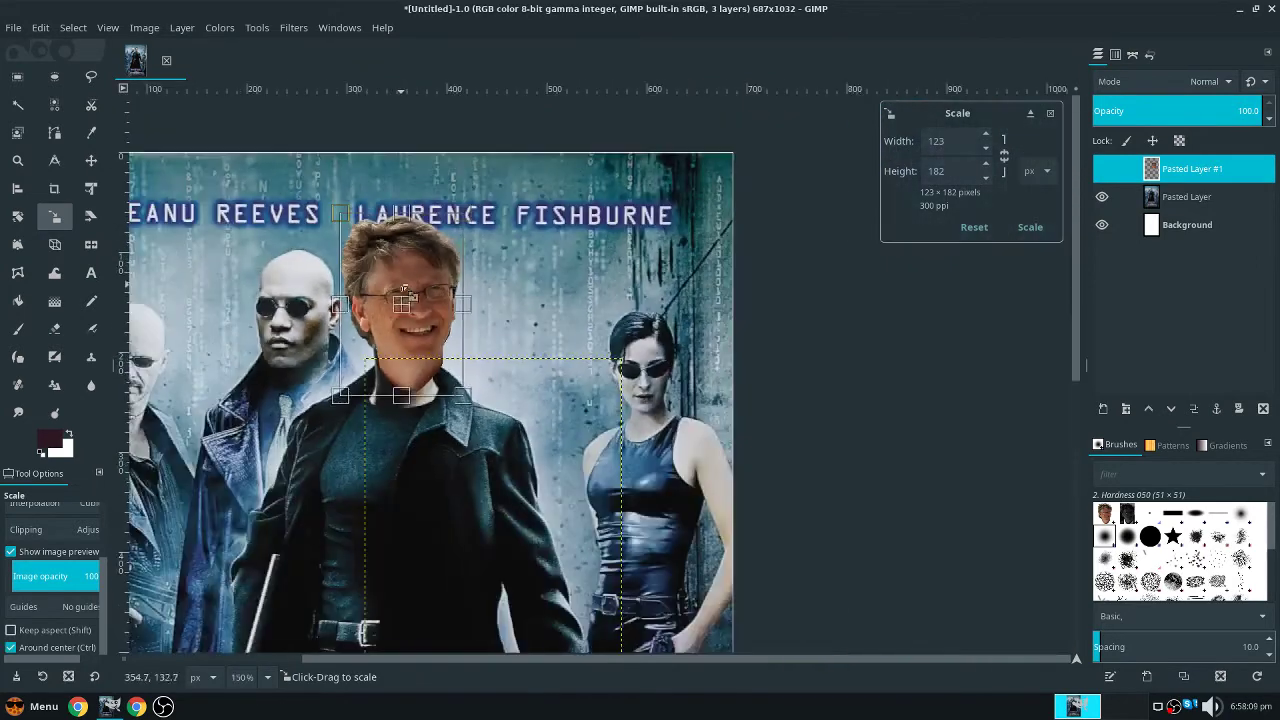
drag(403, 318, 443, 333)
drag(517, 428, 582, 492)
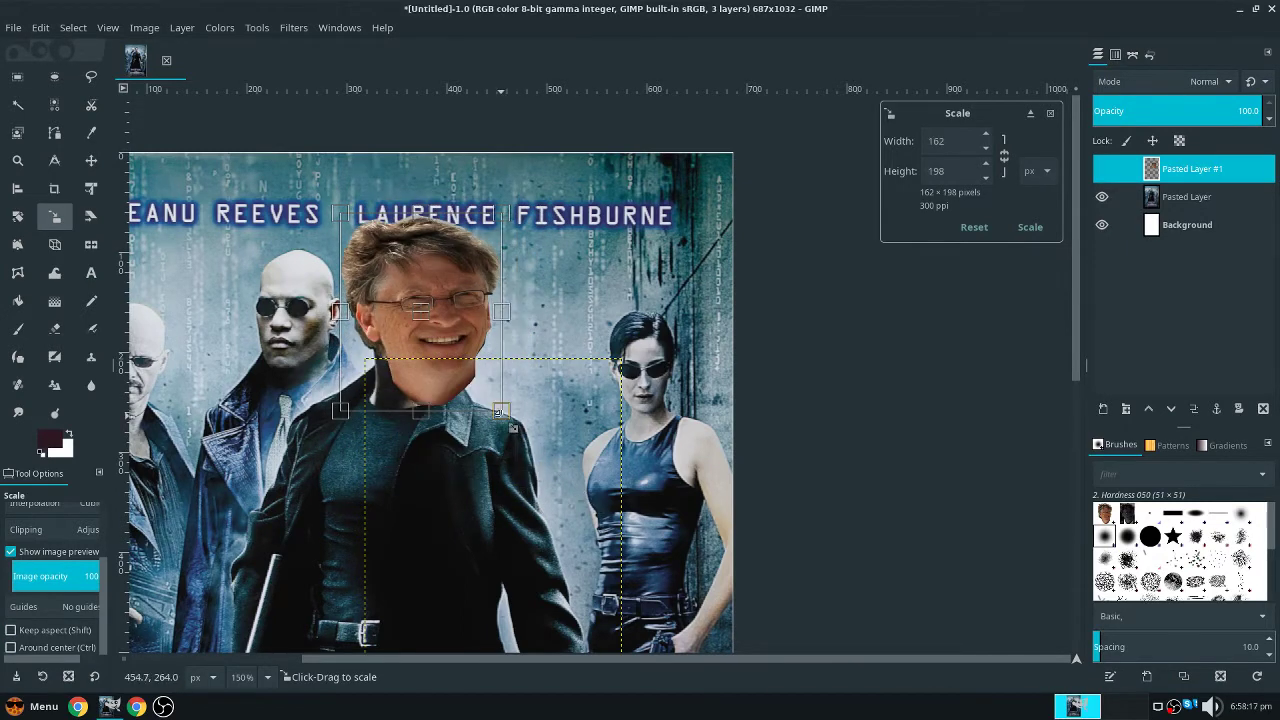
drag(513, 428, 447, 416)
scroll(432, 400, down, 2)
scroll(266, 440, up, 2)
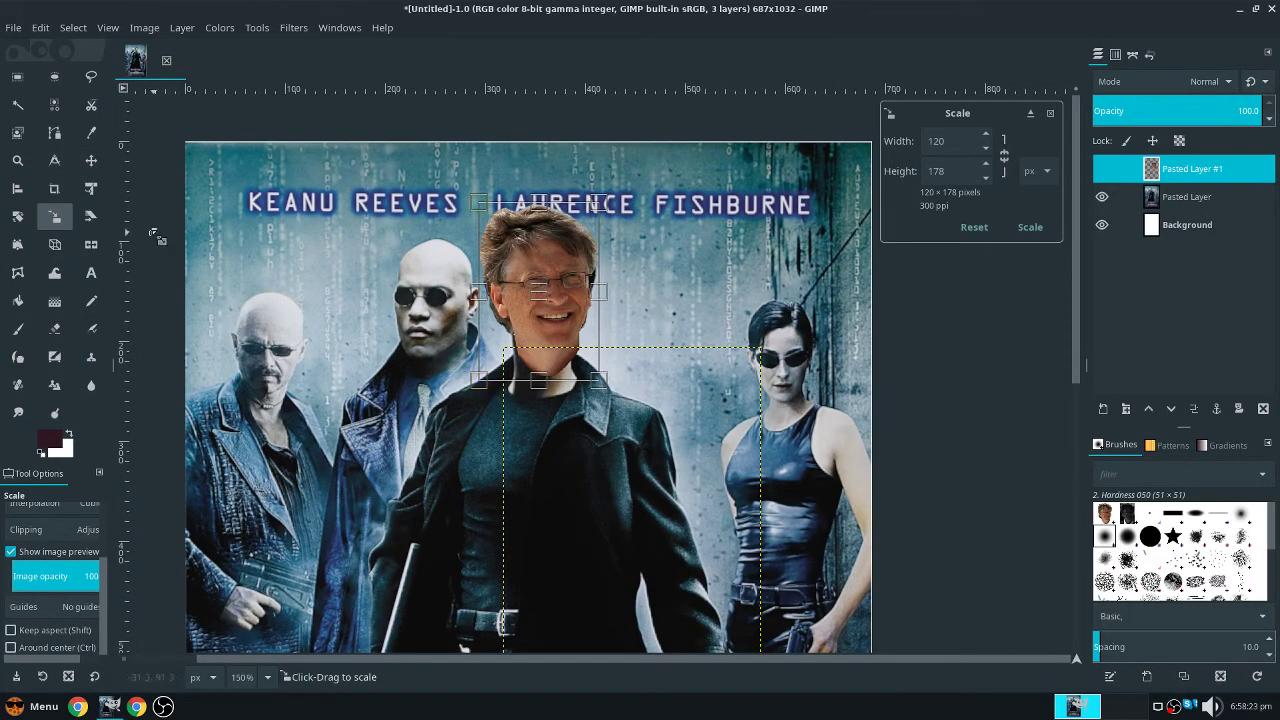
Commit the scale and move the face onto the woman on the right
click(91, 160)
drag(548, 350, 786, 401)
scroll(760, 405, up, 3)
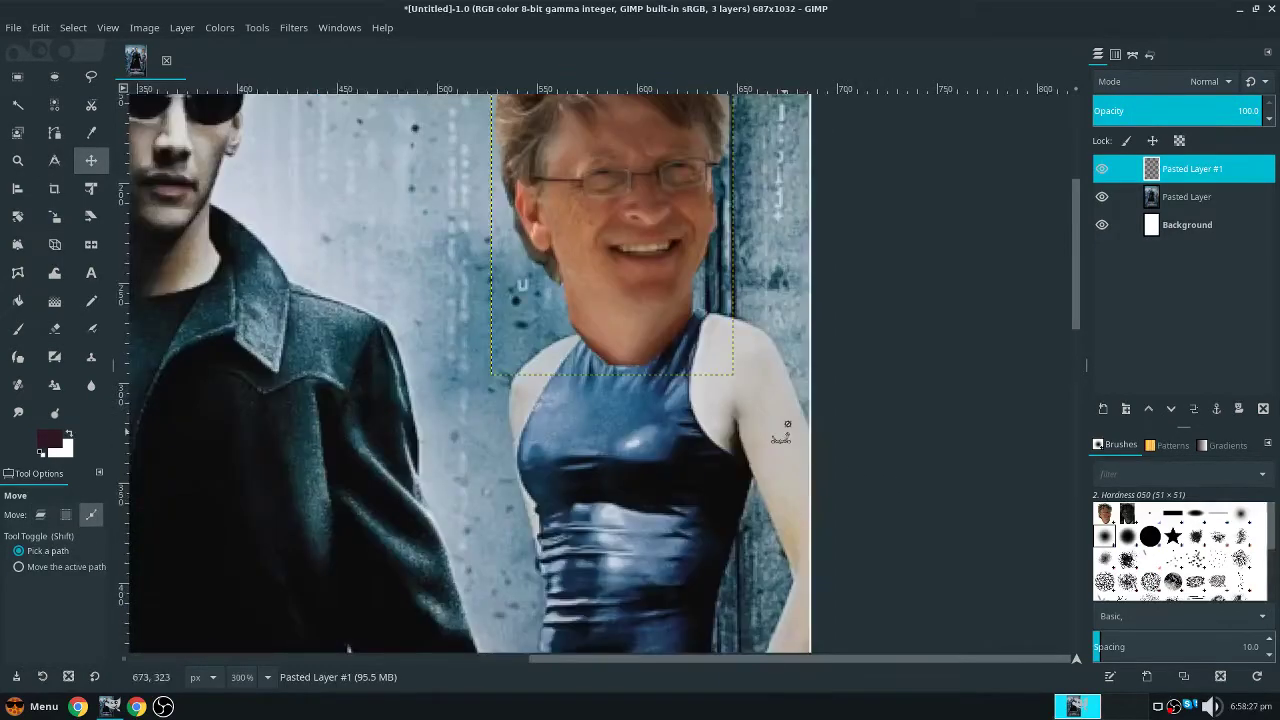
scroll(757, 412, up, 3)
Rescale the face to 100×147 pixels, adjusting its position, and apply the scale
click(54, 216)
click(627, 404)
drag(627, 404, 572, 460)
drag(681, 284, 687, 281)
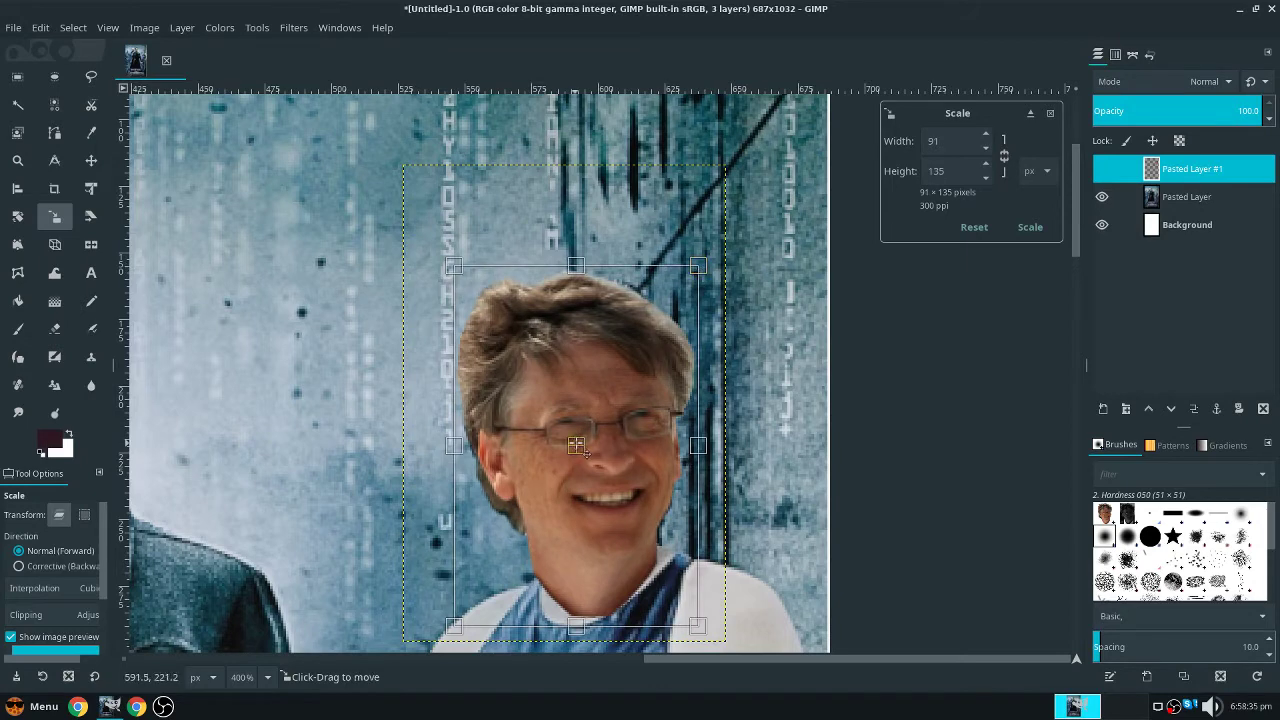
drag(577, 445, 573, 448)
drag(692, 271, 717, 237)
drag(586, 436, 595, 418)
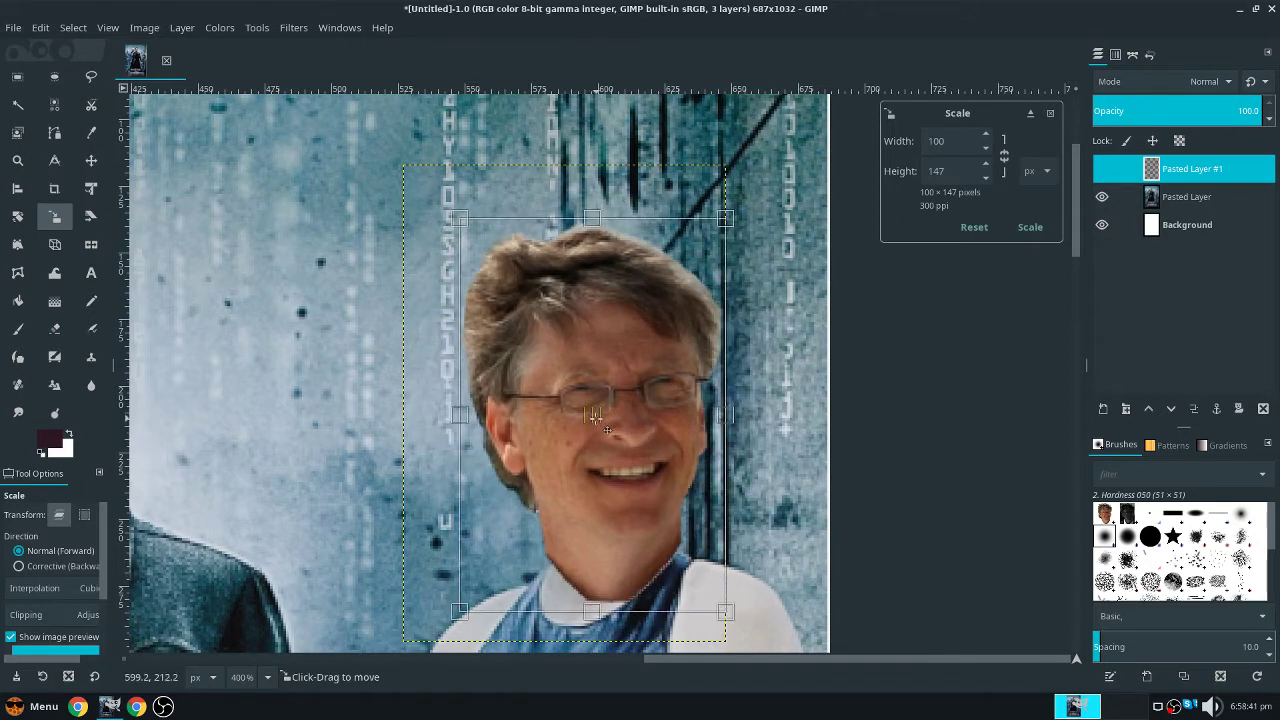
click(1030, 227)
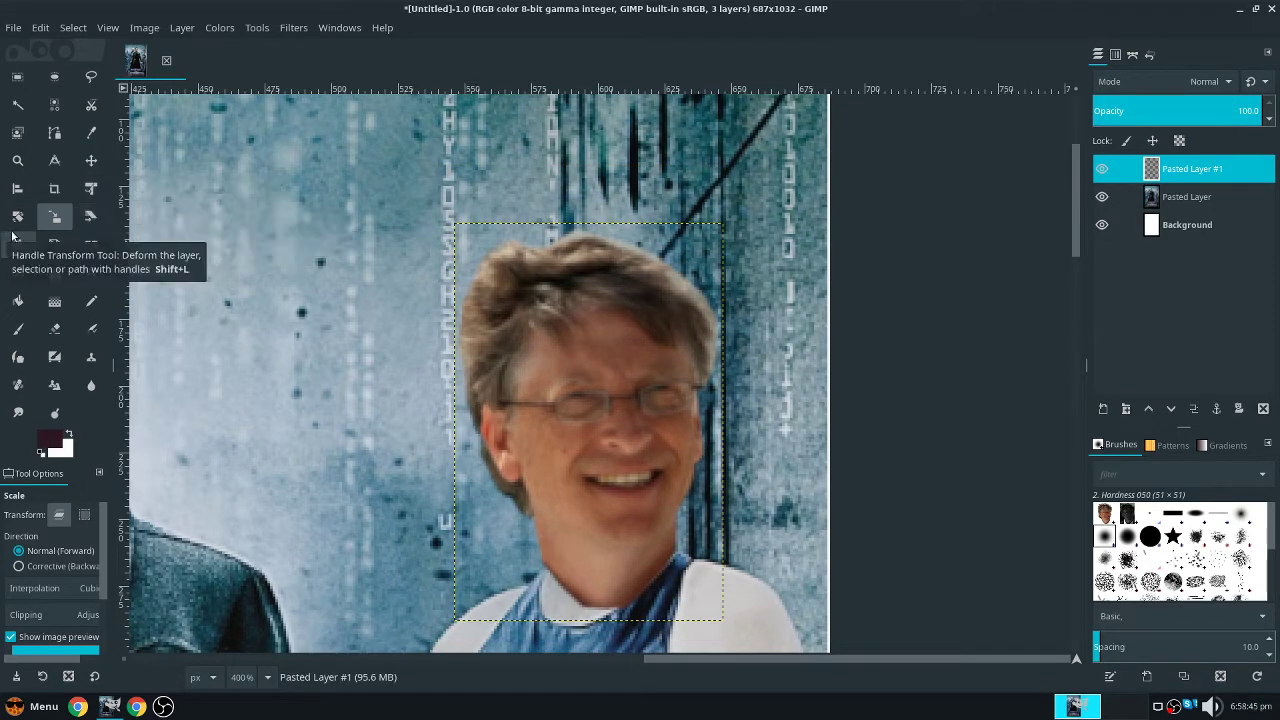
Shear the face layer horizontally with magnitude X set to 23
click(90, 216)
click(674, 415)
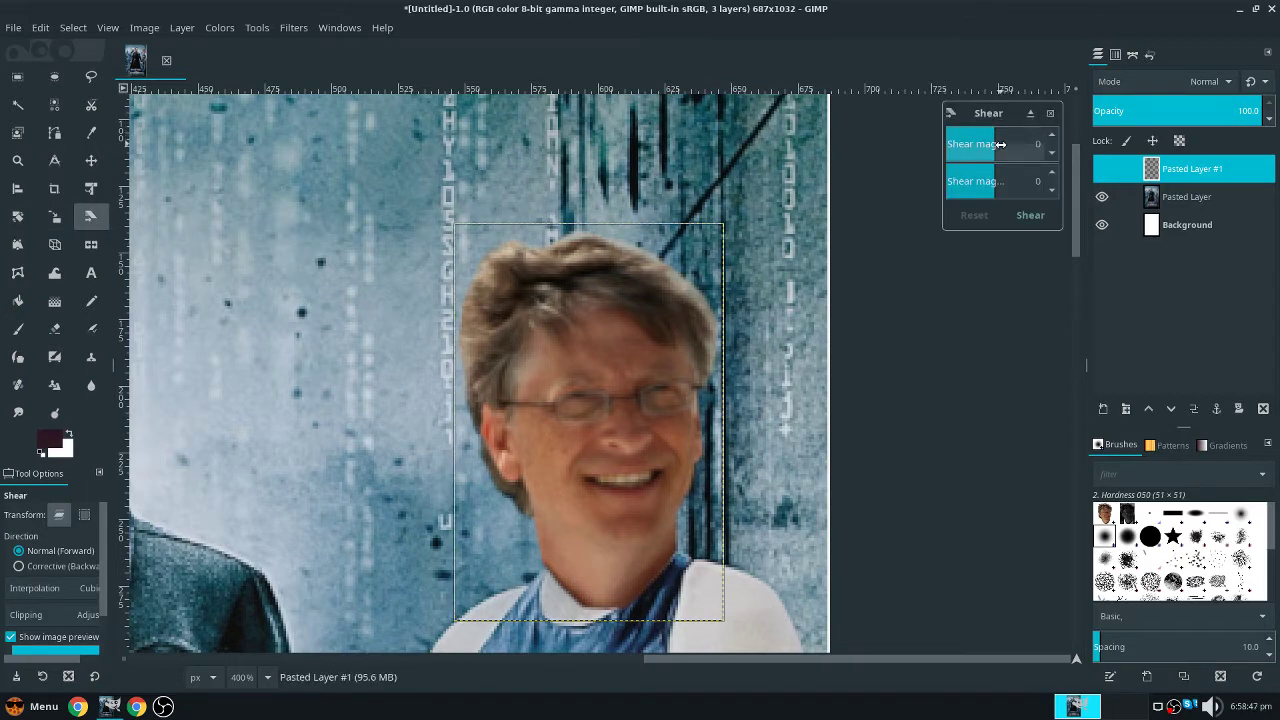
drag(999, 144, 988, 144)
click(1030, 215)
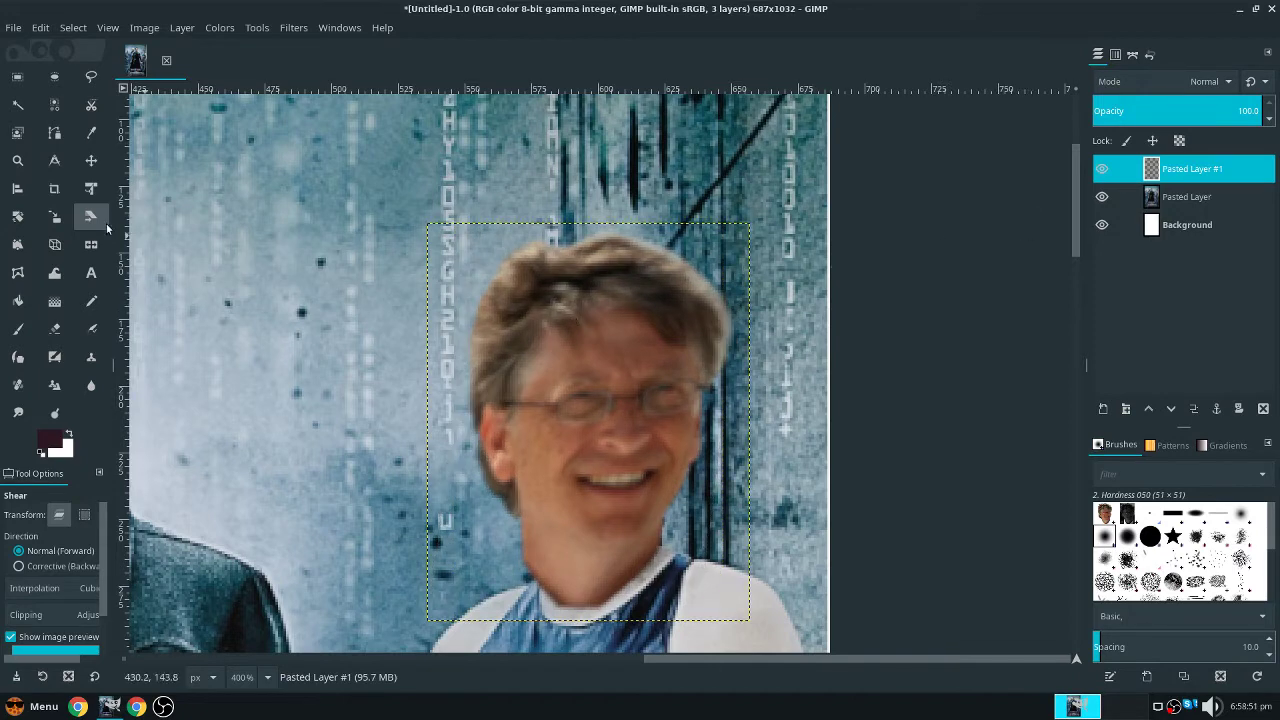
Nudge the face slightly downward onto the woman's shoulders and make the poster layer active
click(91, 160)
drag(583, 461, 586, 485)
scroll(450, 470, down, 6)
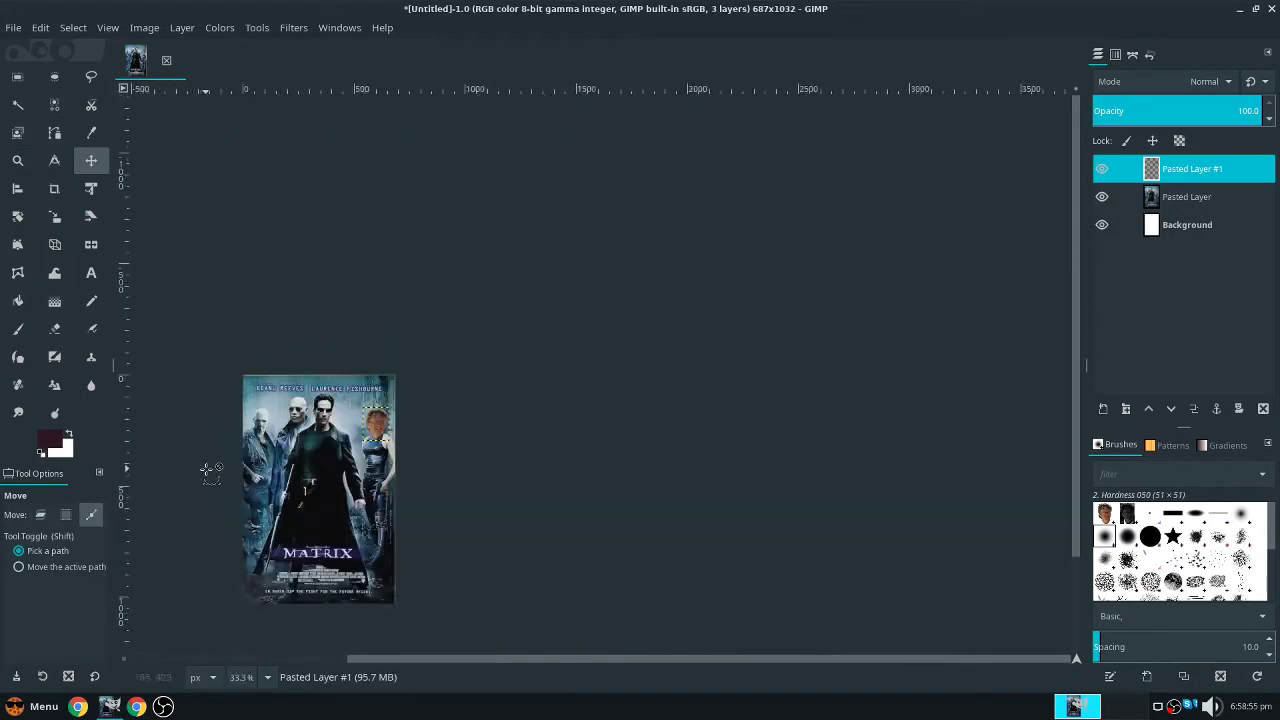
scroll(290, 460, up, 3)
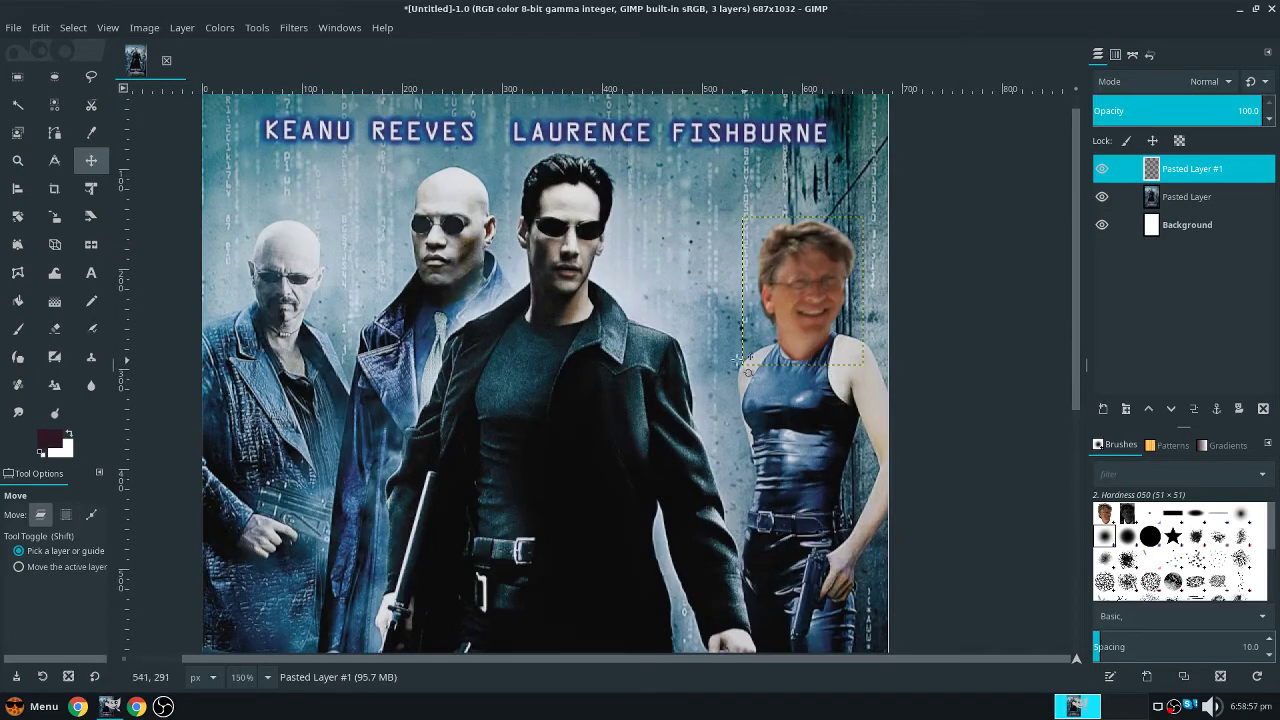
scroll(369, 266, up, 1)
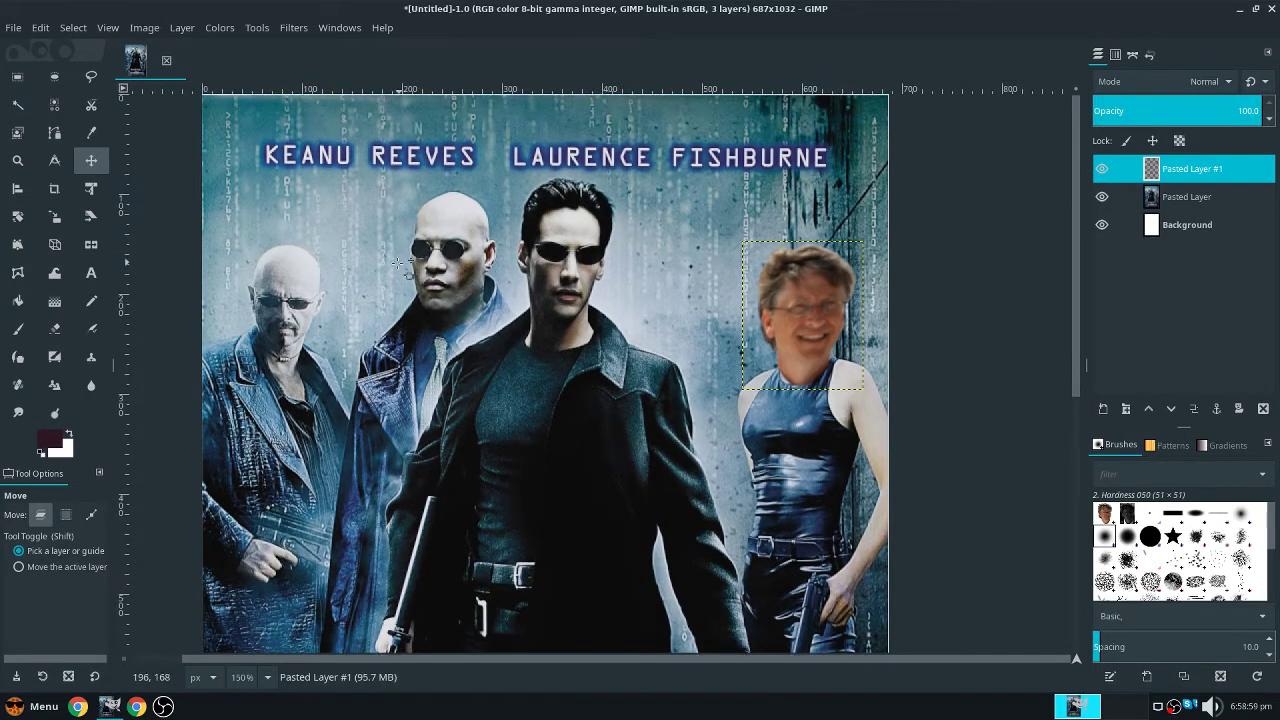
scroll(643, 320, down, 10)
scroll(655, 321, up, 10)
click(1226, 188)
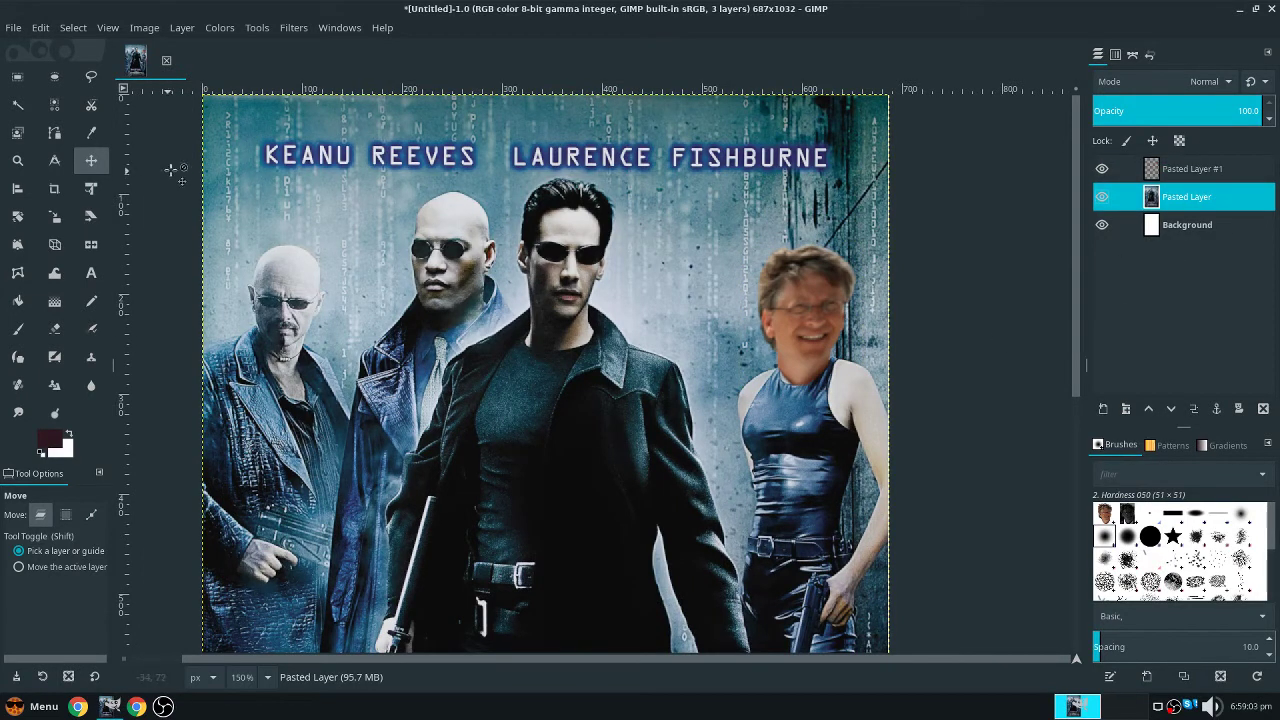
Search Google Images for textless Matrix posters
key(alt+Tab)
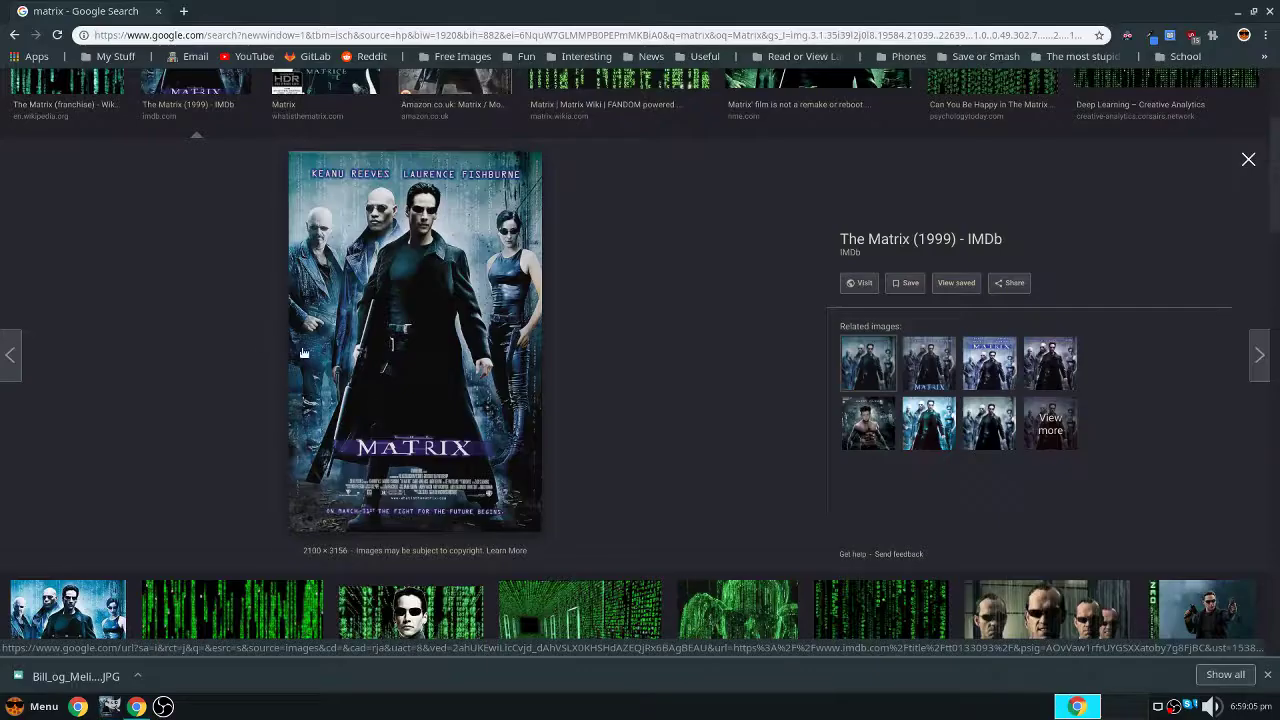
scroll(104, 113, up, 5)
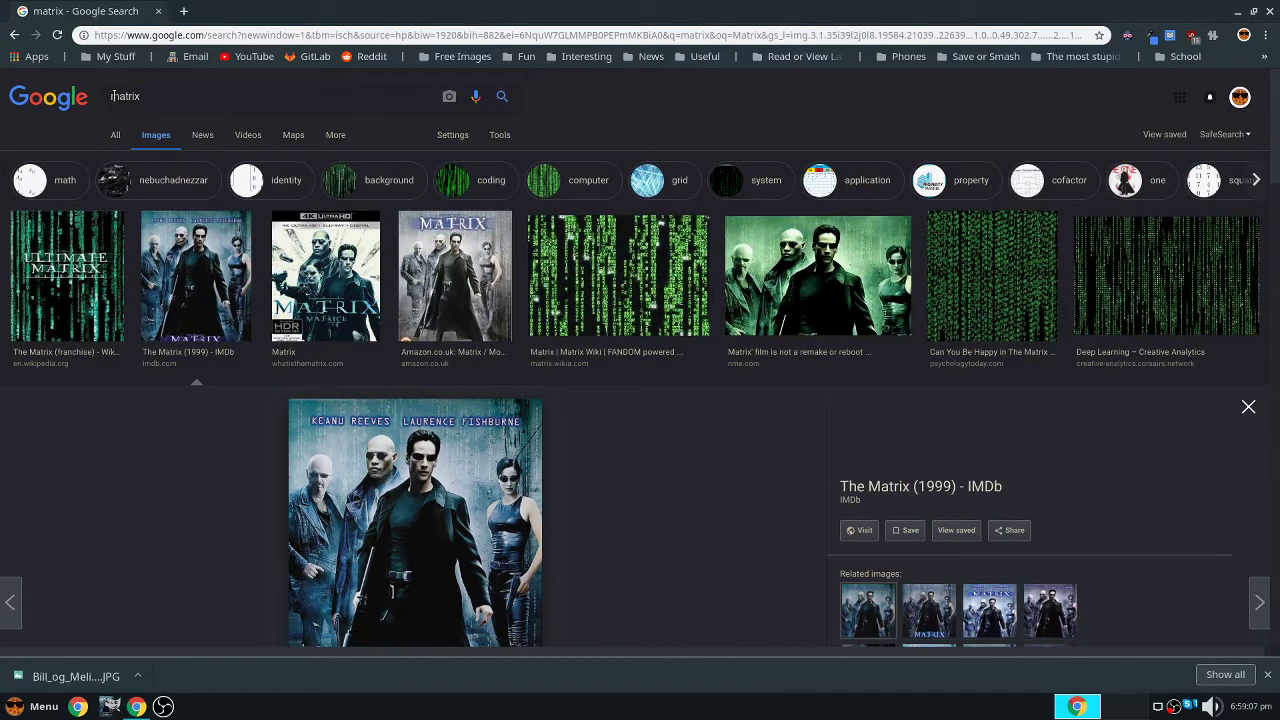
text(textles s)
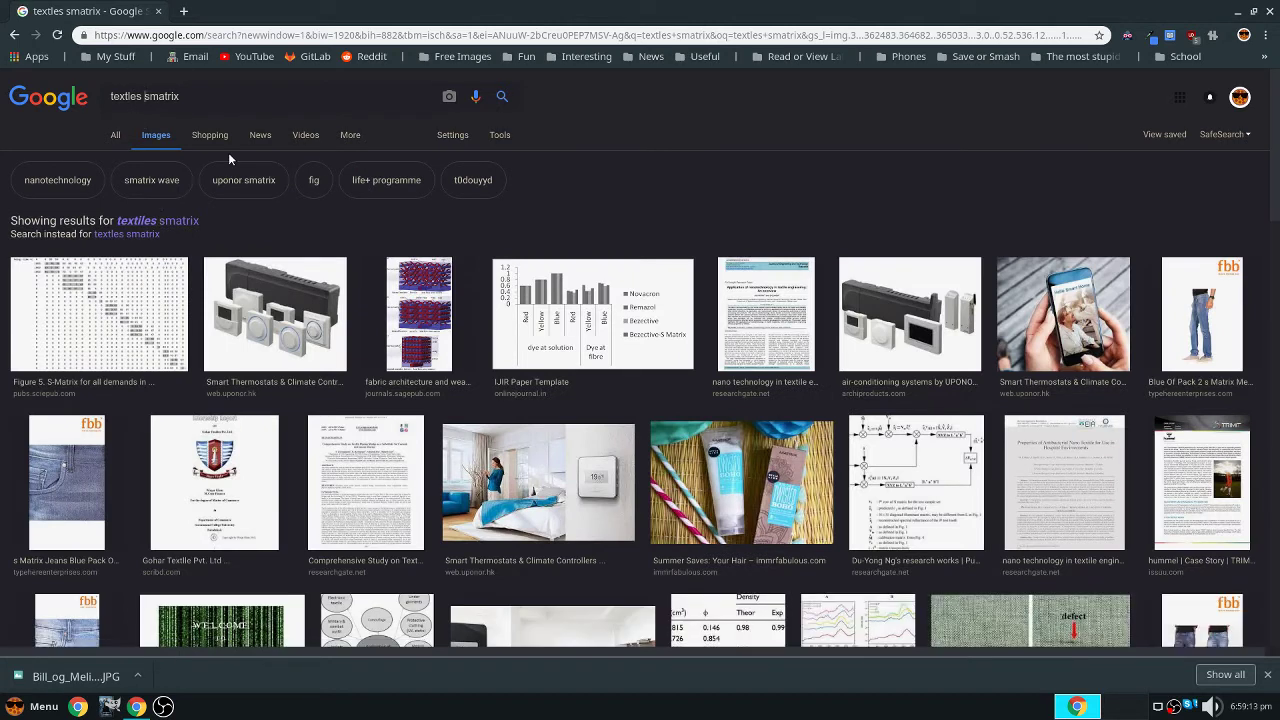
key(BackSpace)
key(Right)
text(matrix)
text( matr)
text(ix)
key(Return)
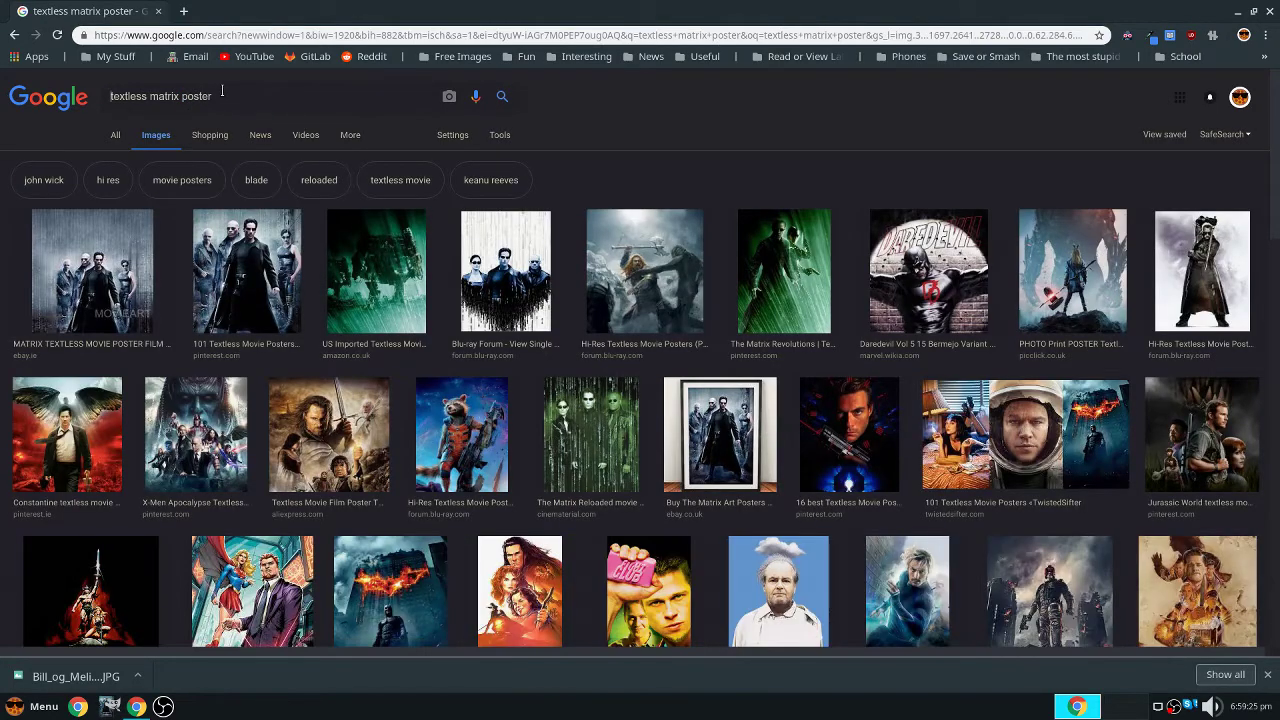
Preview the '101 Textless Movie Posters' result and compare it with the poster in GIMP
click(244, 307)
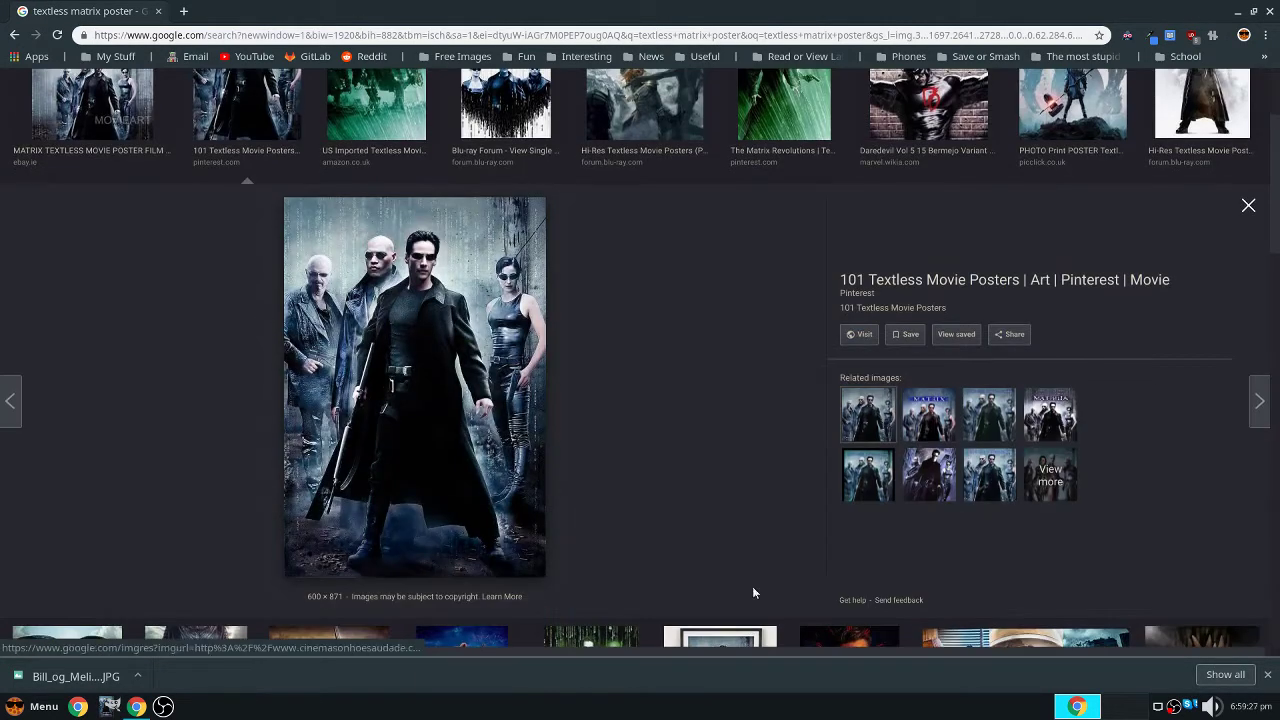
scroll(388, 344, up, 1)
scroll(400, 320, down, 5)
scroll(403, 300, down, 2)
scroll(403, 293, up, 4)
scroll(405, 288, up, 2)
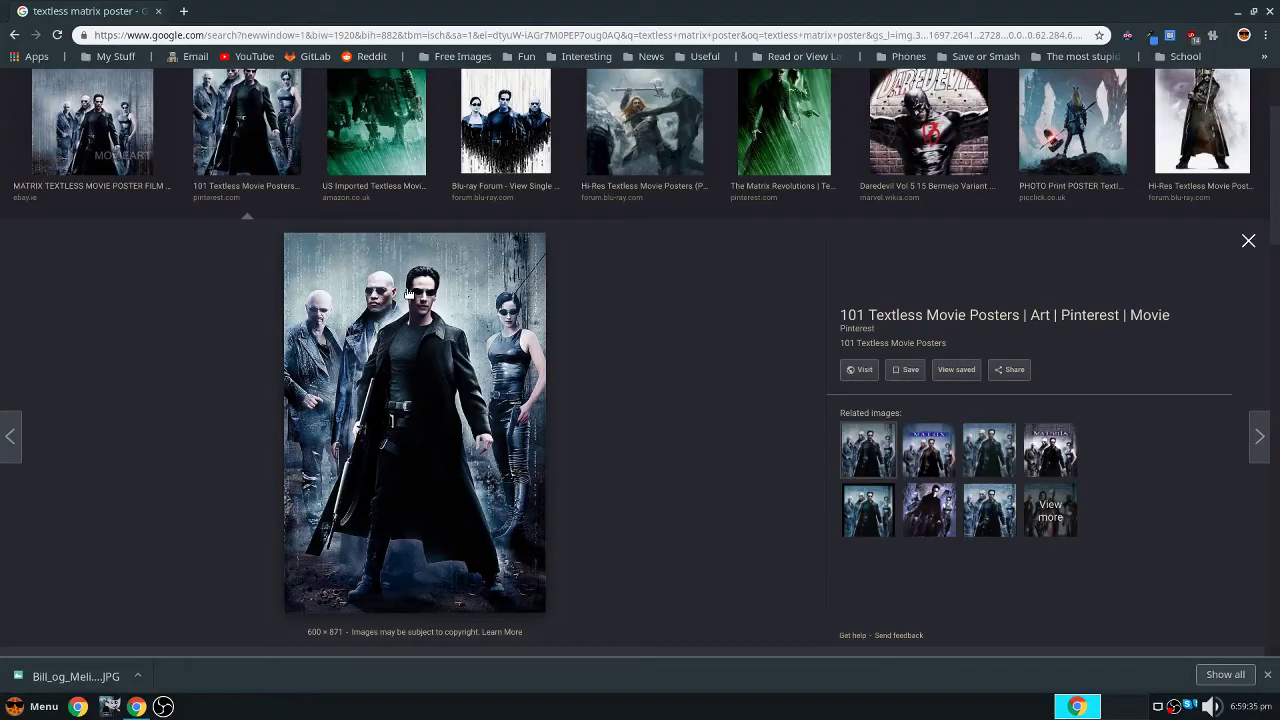
key(alt+Tab)
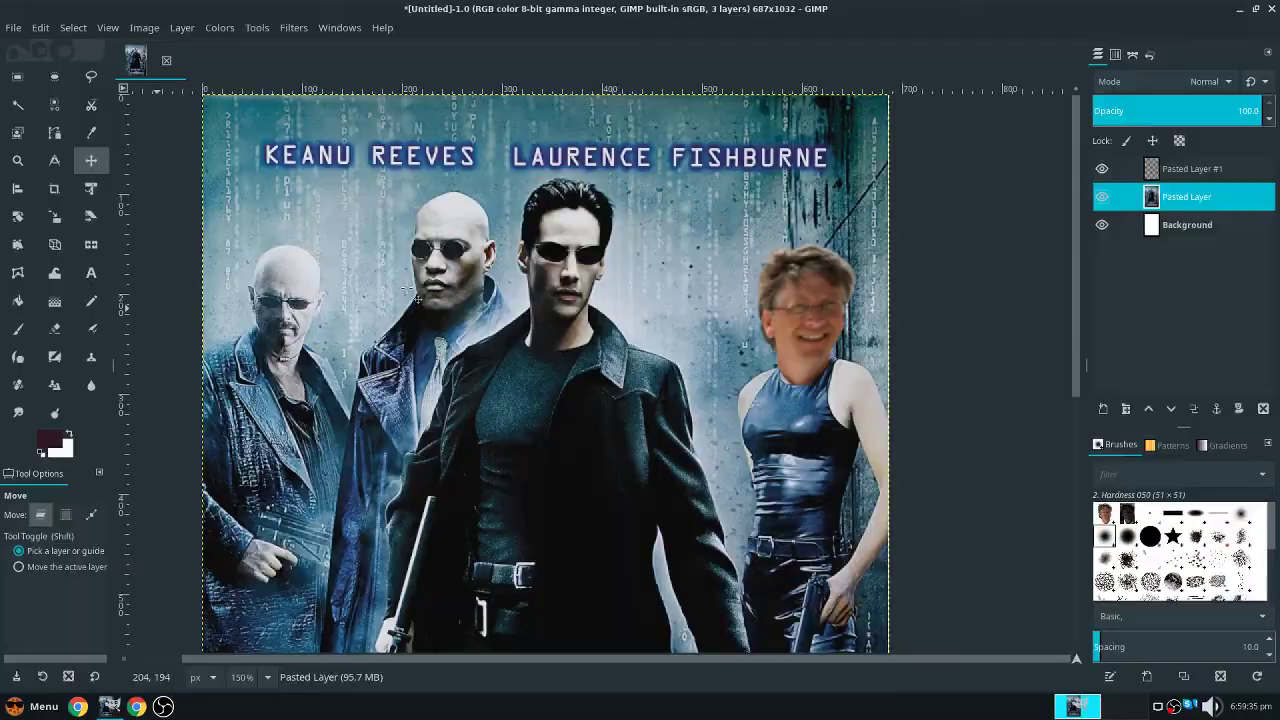
key(alt+Tab)
scroll(452, 293, up, 1)
scroll(452, 288, up, 1)
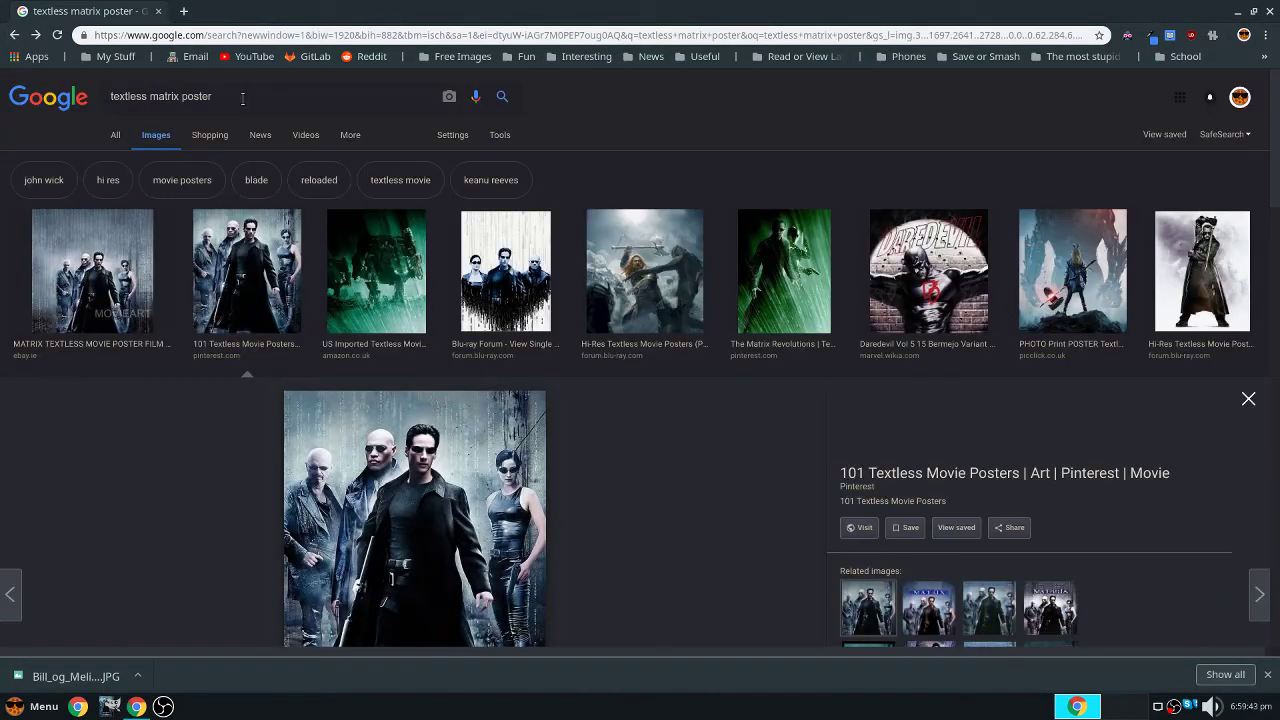
Search 'Matrix poster without text' and copy the first result's poster image
text(Matrix poster )
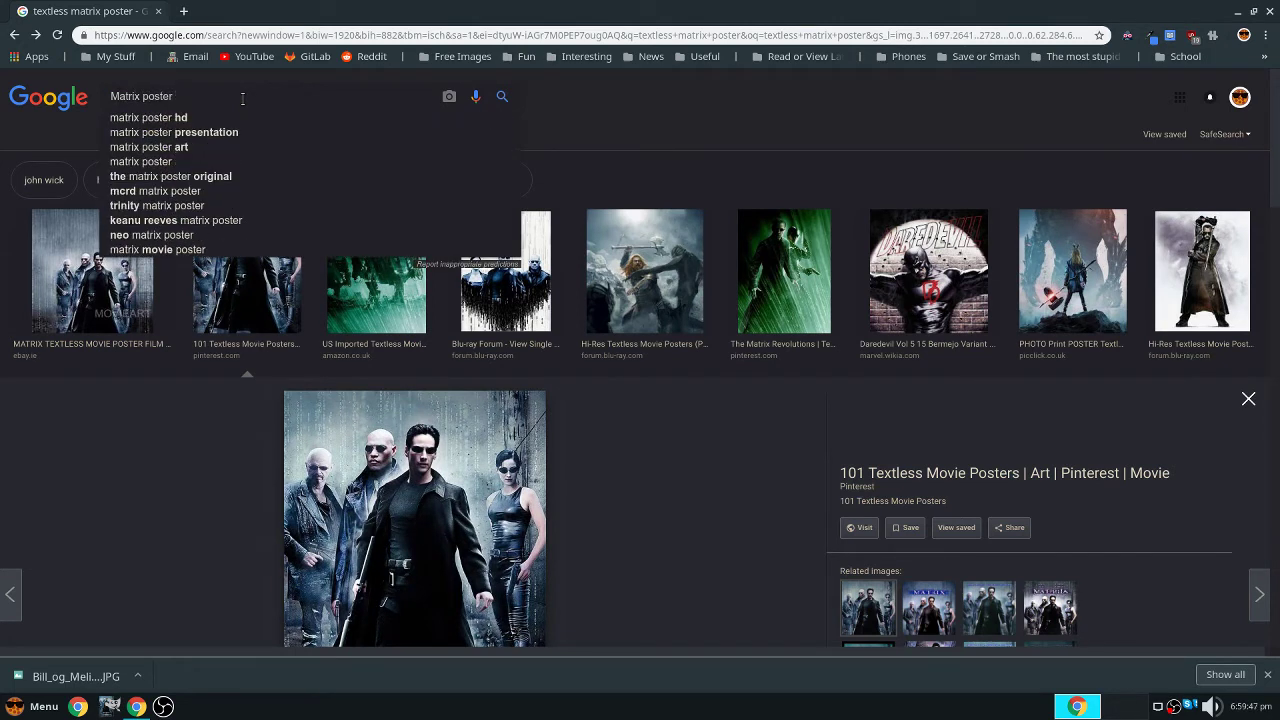
text(without texet)
key(Return)
scroll(253, 227, down, 1)
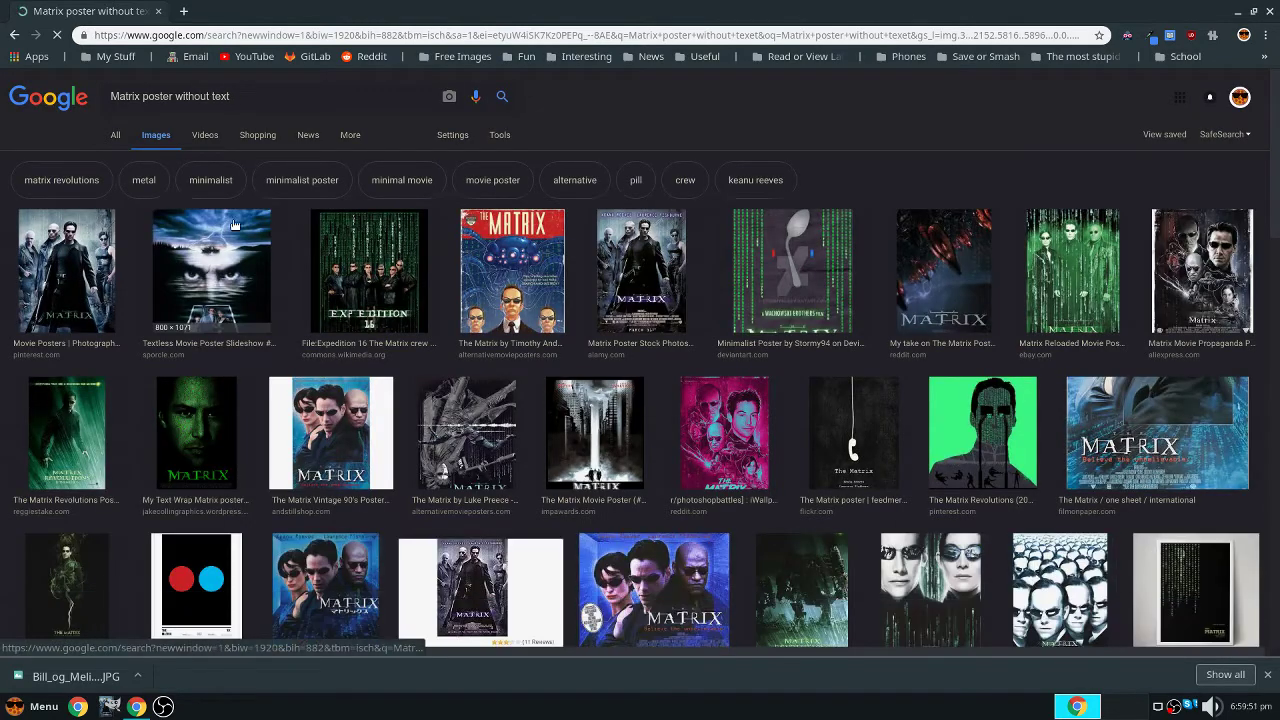
click(77, 260)
right_click(406, 395)
click(497, 556)
key(alt+Tab)
scroll(487, 570, down, 3)
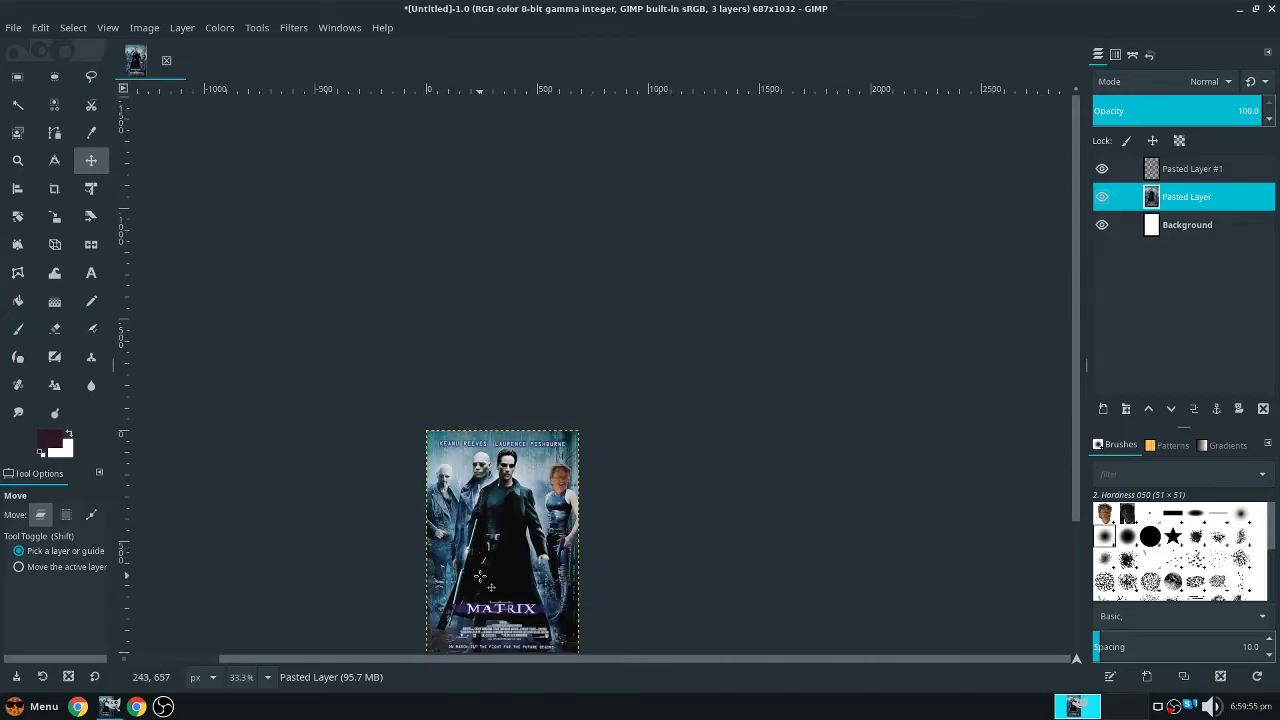
key(alt+Tab)
key(alt+Tab)
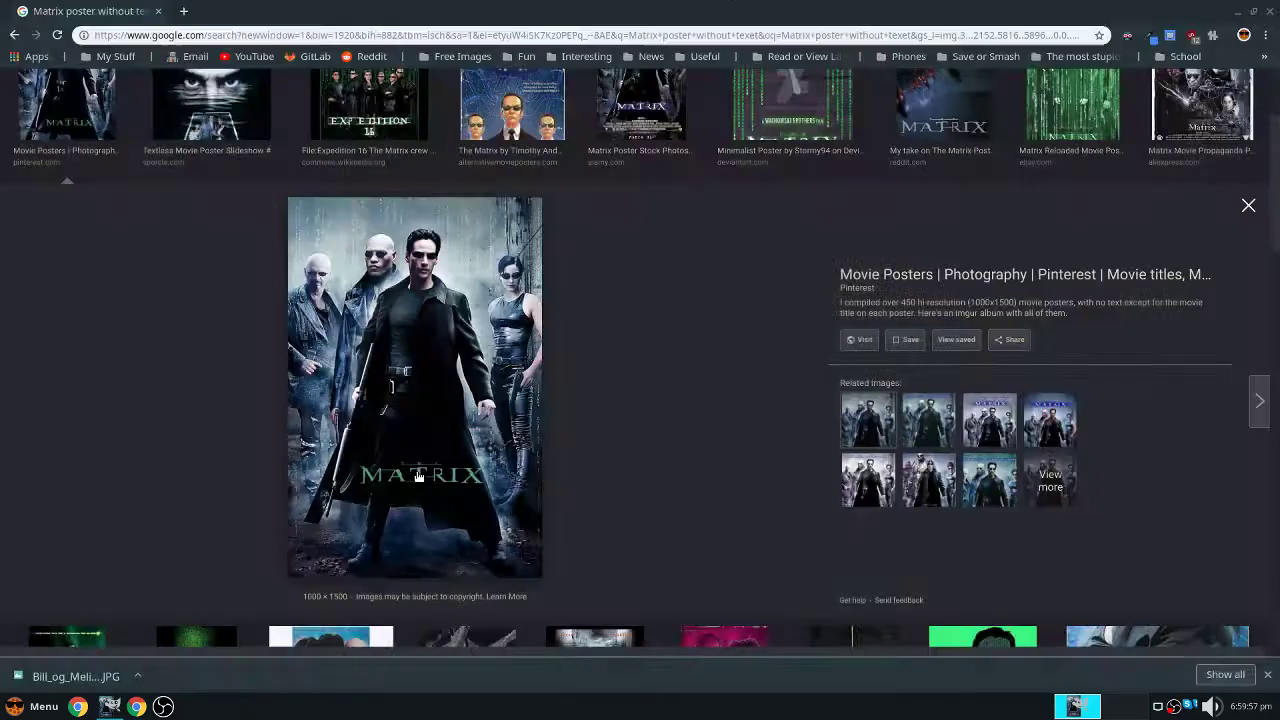
key(alt+Tab)
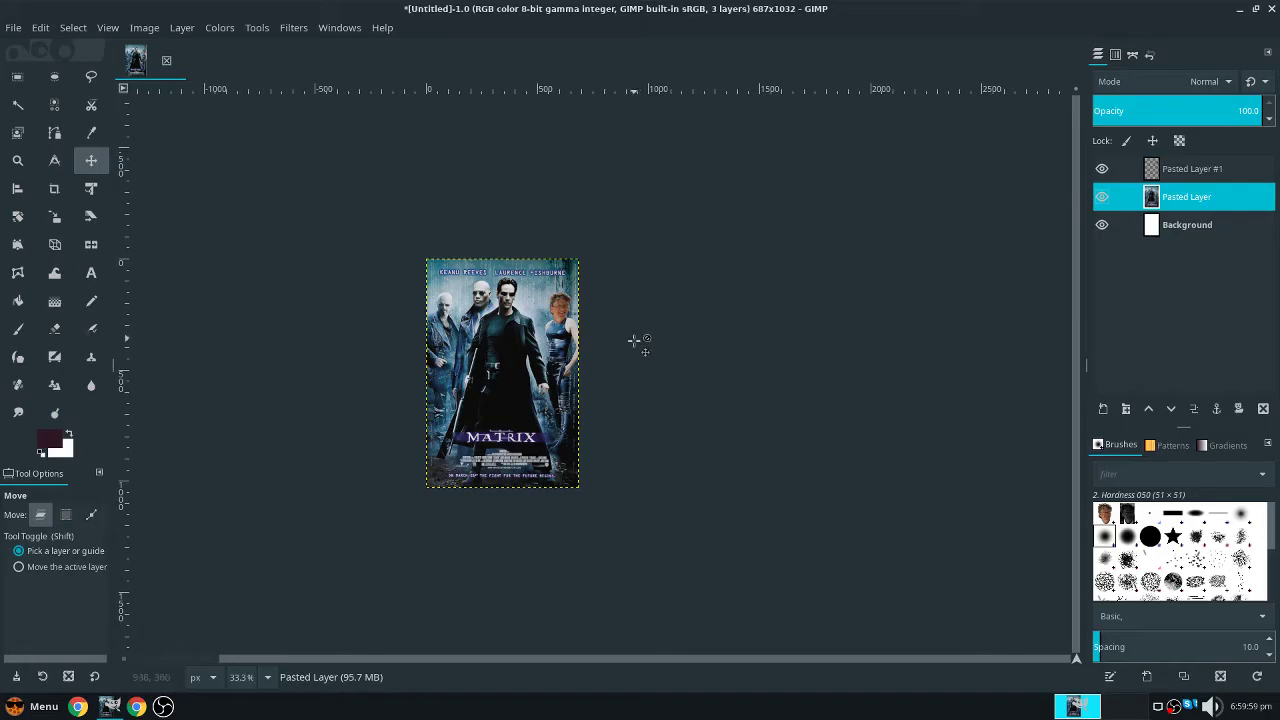
Paste and transform the textless poster, then anchor it onto the poster layer
scroll(485, 448, up, 2)
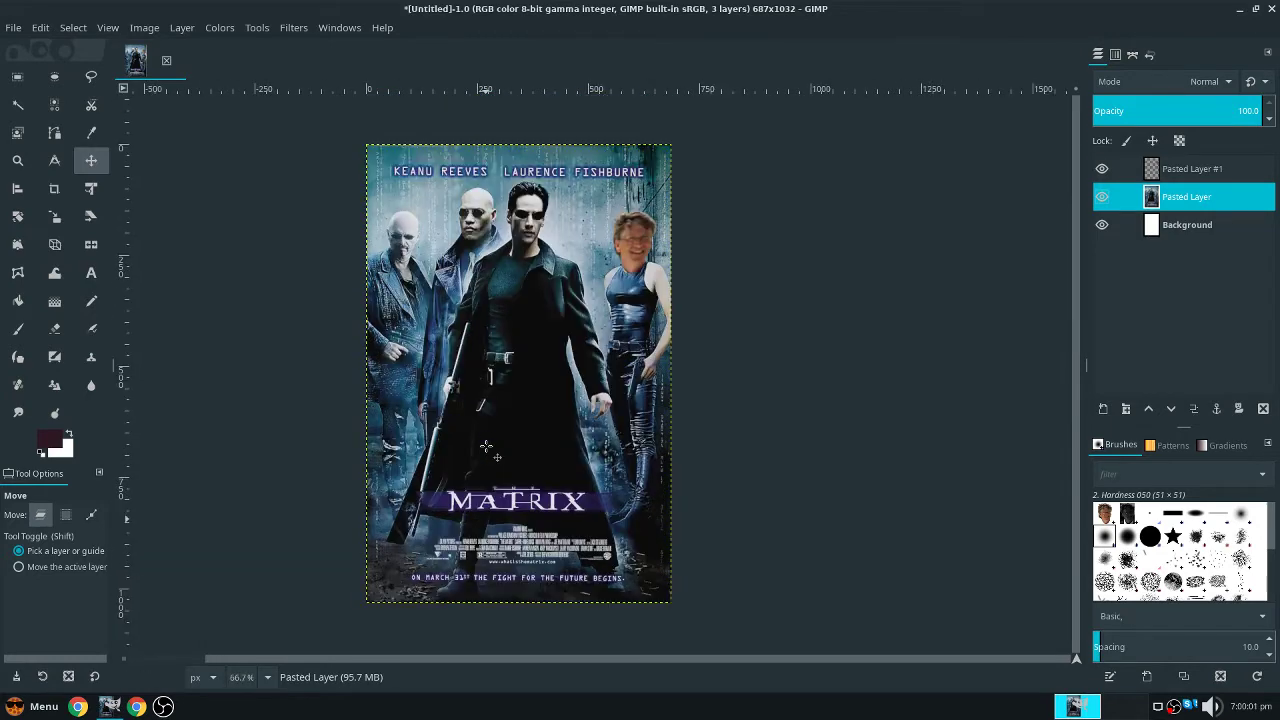
key(ctrl+v)
scroll(485, 448, down, 1)
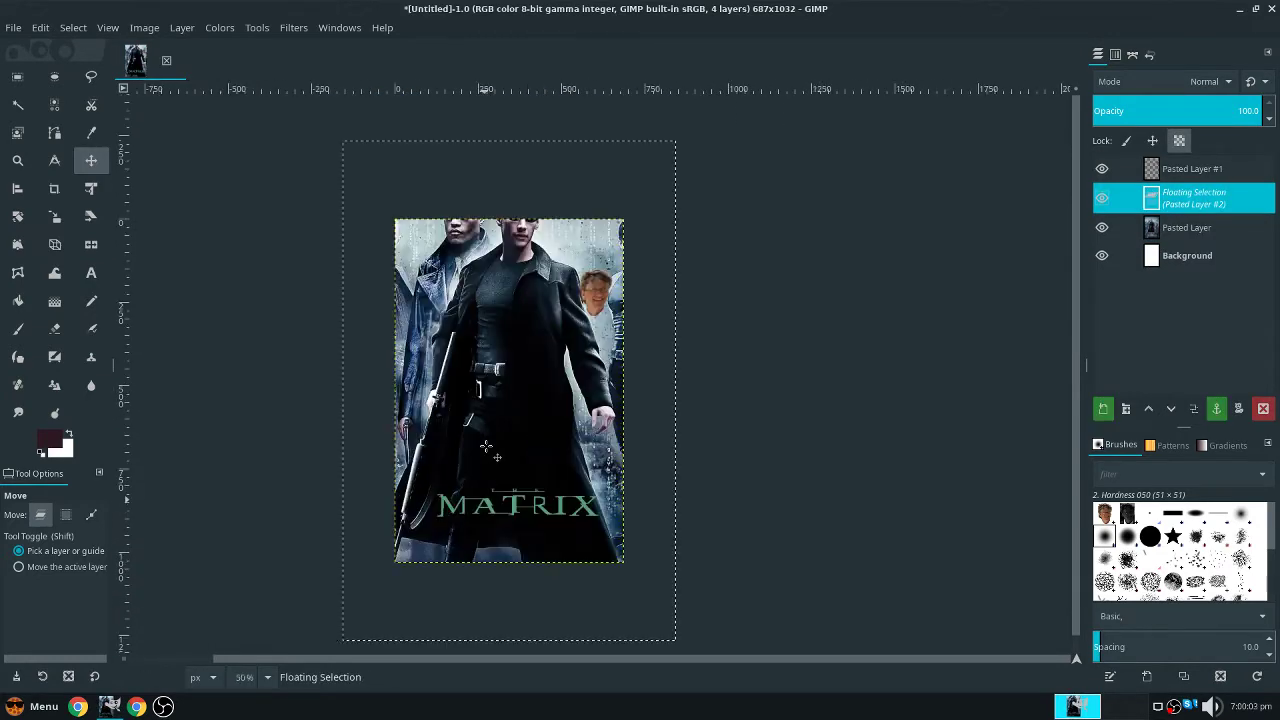
click(17, 216)
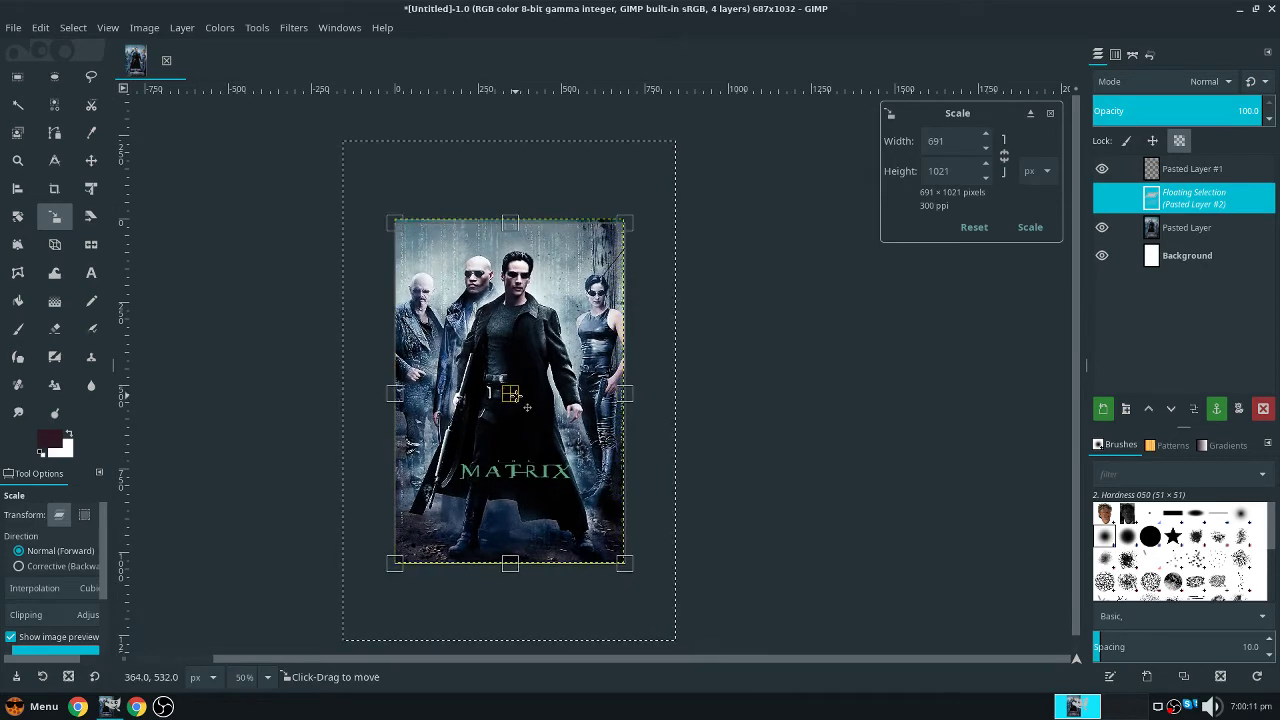
click(1030, 227)
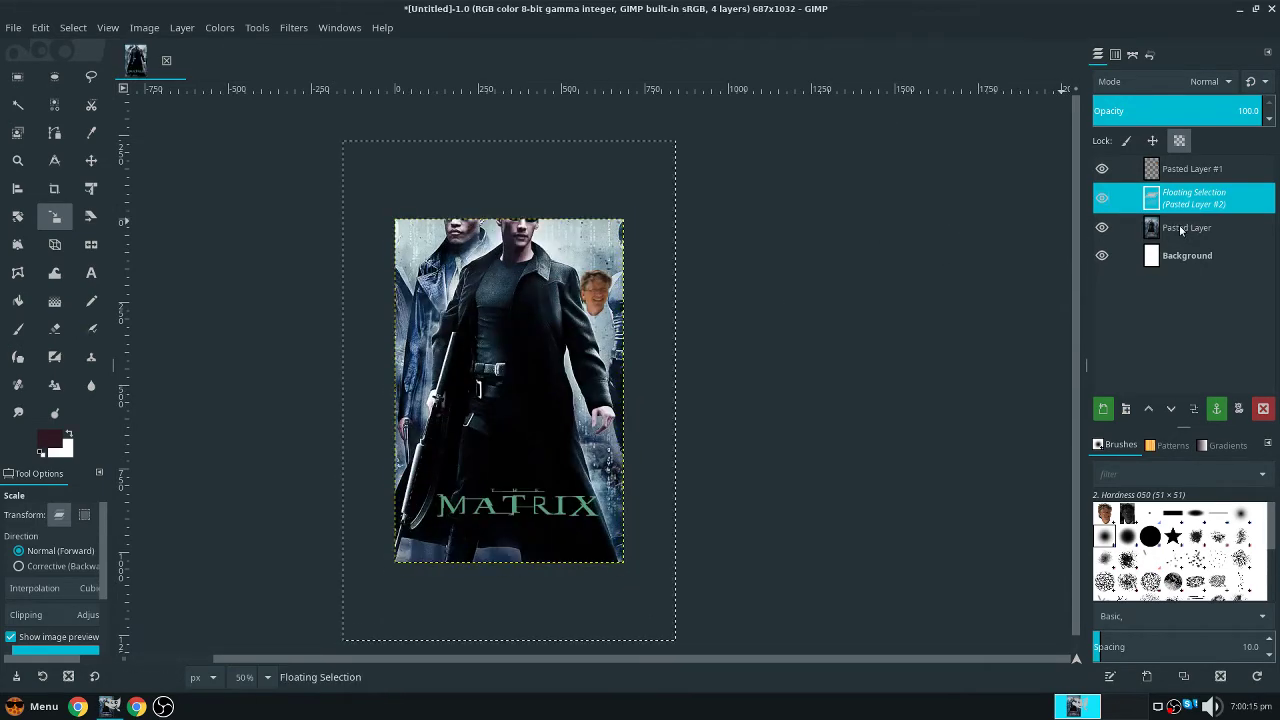
key(ctrl+h)
right_click(1165, 196)
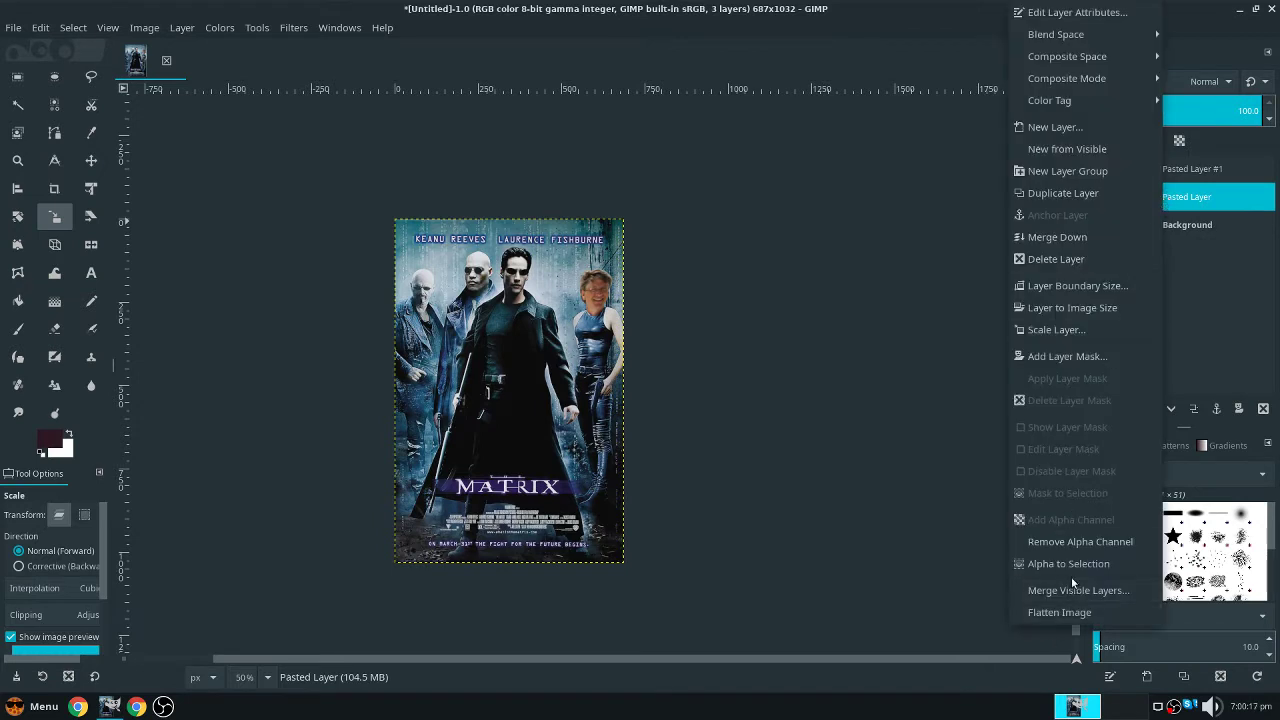
click(829, 220)
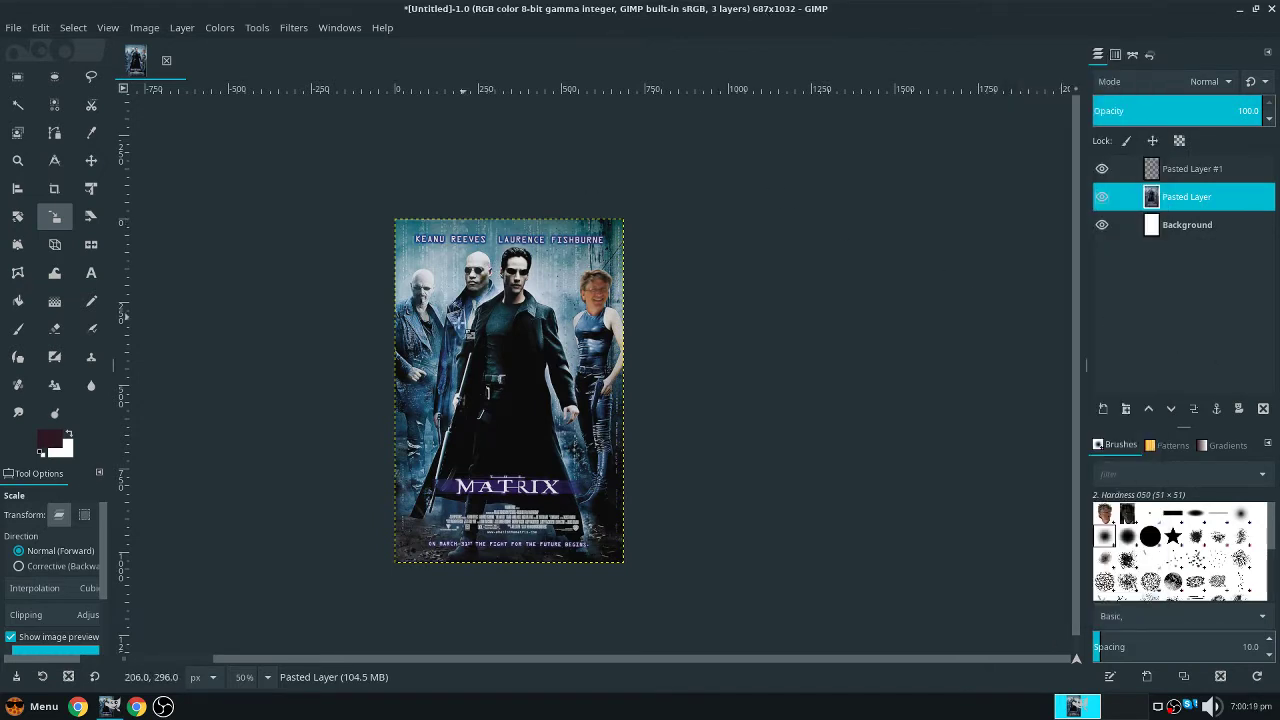
Paste the textless poster again and scale it to 687×1032
key(ctrl+v)
click(565, 330)
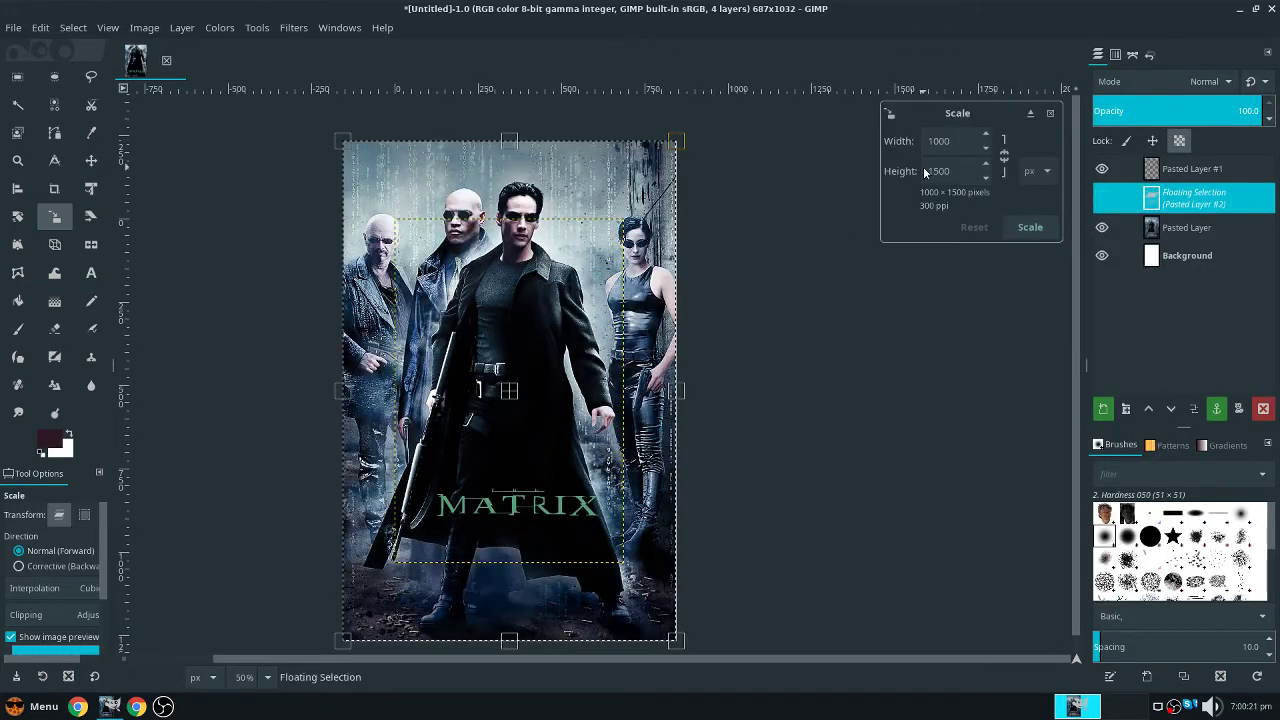
double_click(966, 136)
text(687)
key(Tab)
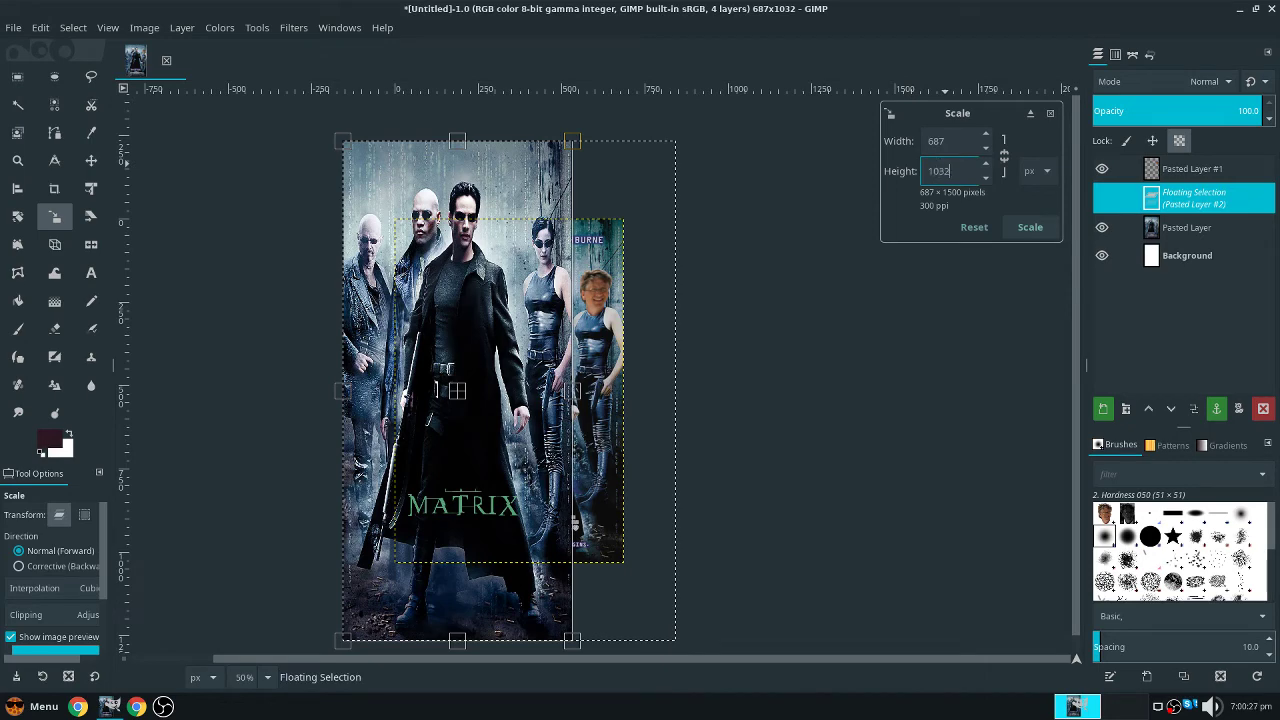
click(1030, 227)
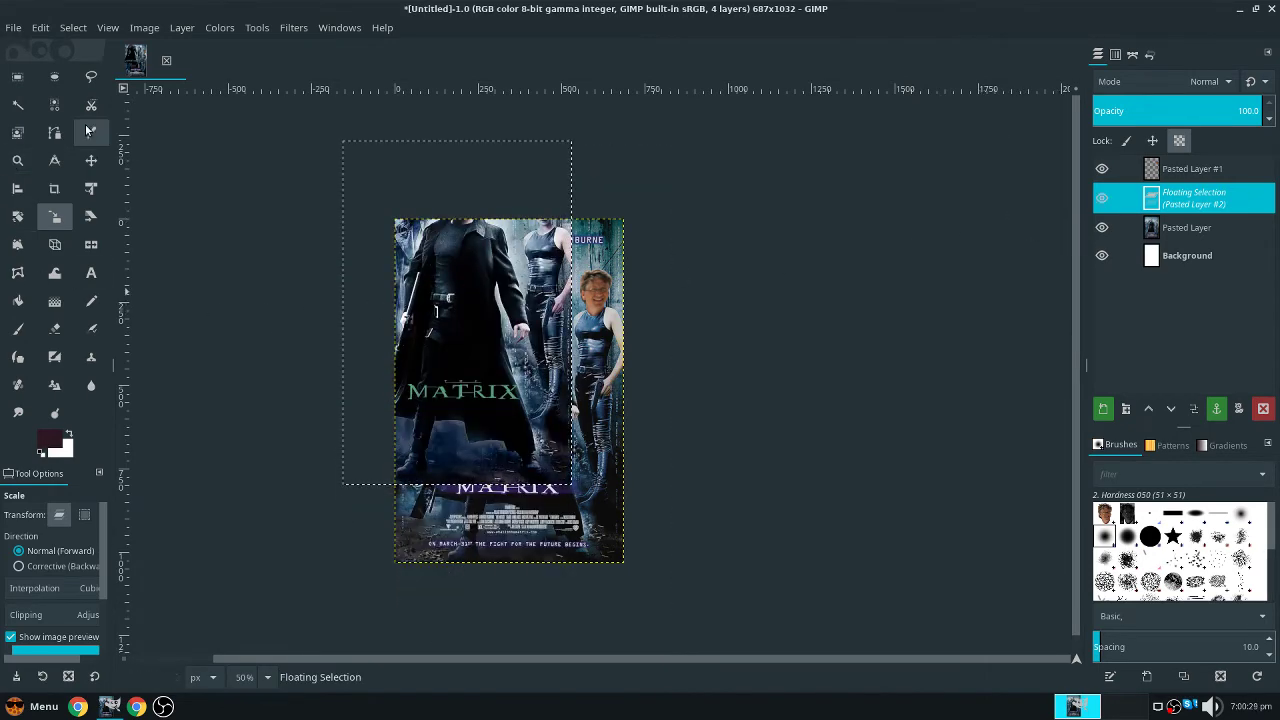
Centre the poster on the canvas, make it a new layer below Pasted Layer
click(17, 188)
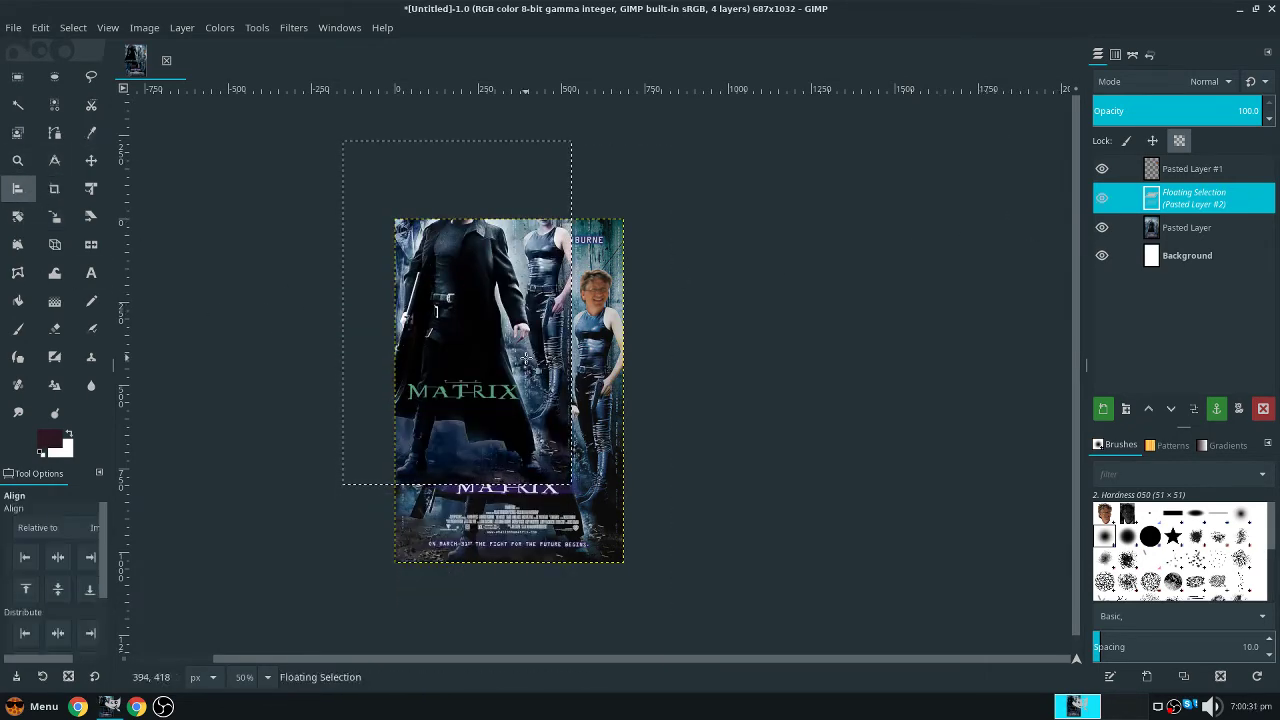
click(57, 557)
click(57, 589)
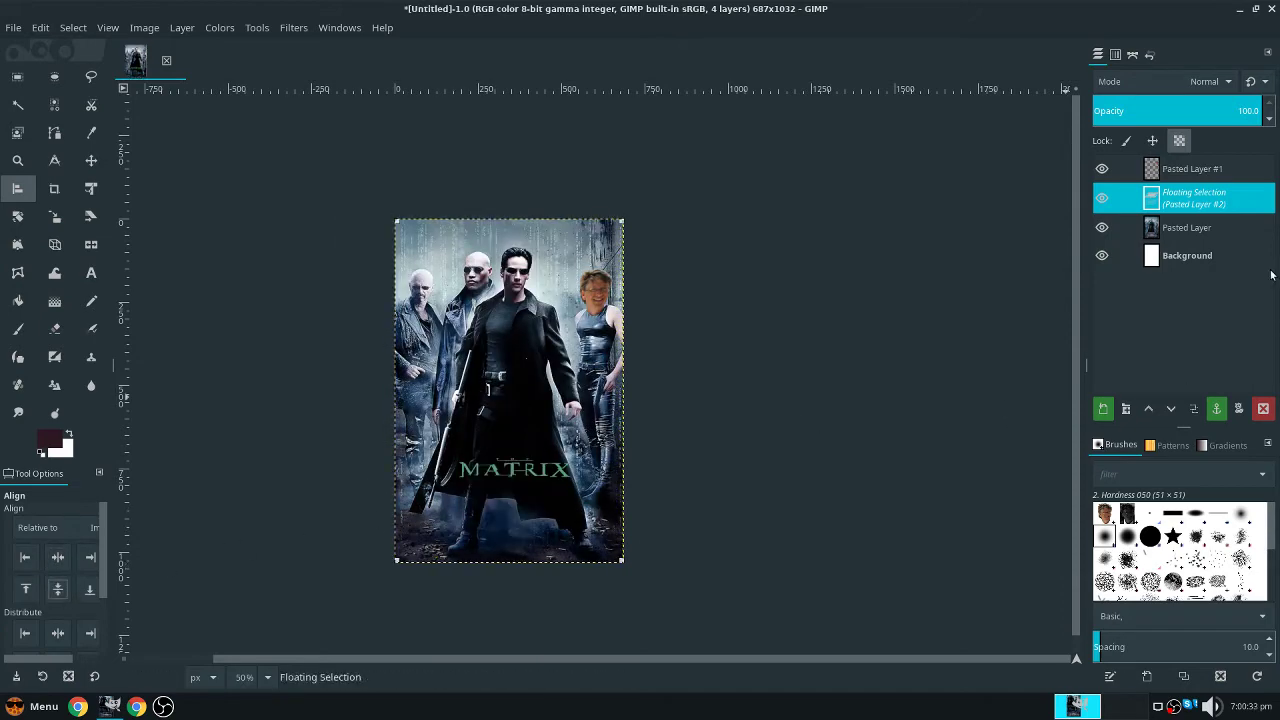
click(1103, 408)
drag(1168, 200, 1135, 247)
scroll(410, 235, up, 5)
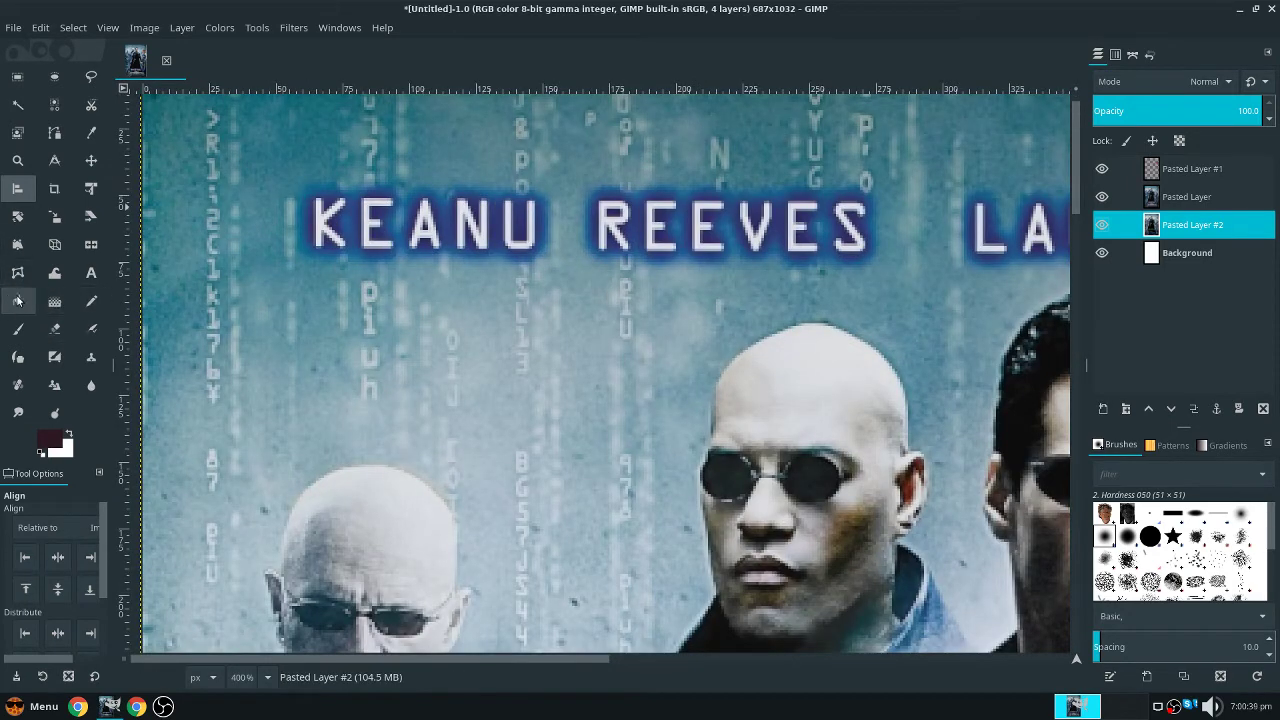
click(54, 328)
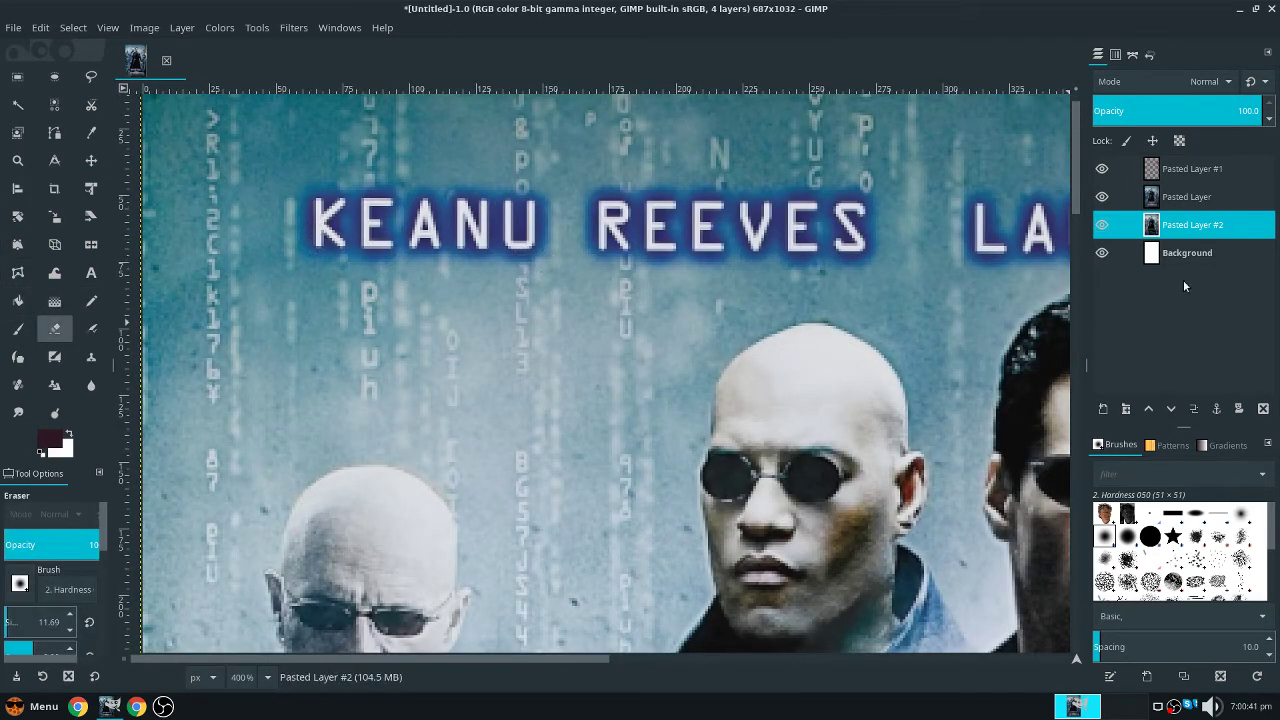
click(1102, 196)
click(1102, 196)
click(1186, 196)
mouse_move(315, 280)
mouse_down()
mouse_move(340, 236)
mouse_move(372, 240)
mouse_move(318, 250)
mouse_move(304, 226)
mouse_move(345, 210)
mouse_move(312, 226)
mouse_move(385, 245)
mouse_move(316, 238)
mouse_move(350, 215)
mouse_move(330, 220)
mouse_up()
key(ctrl+z)
key(ctrl+z)
key(alt+Tab)
scroll(370, 212, up, 2)
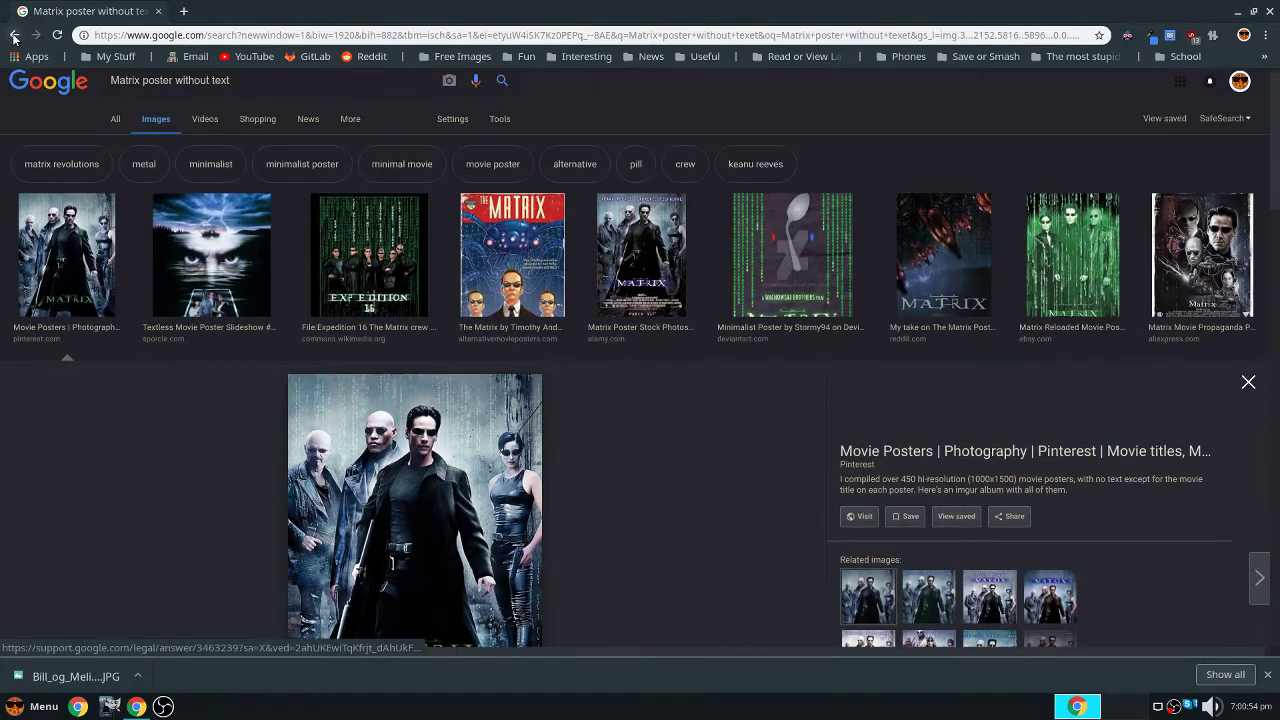
click(14, 37)
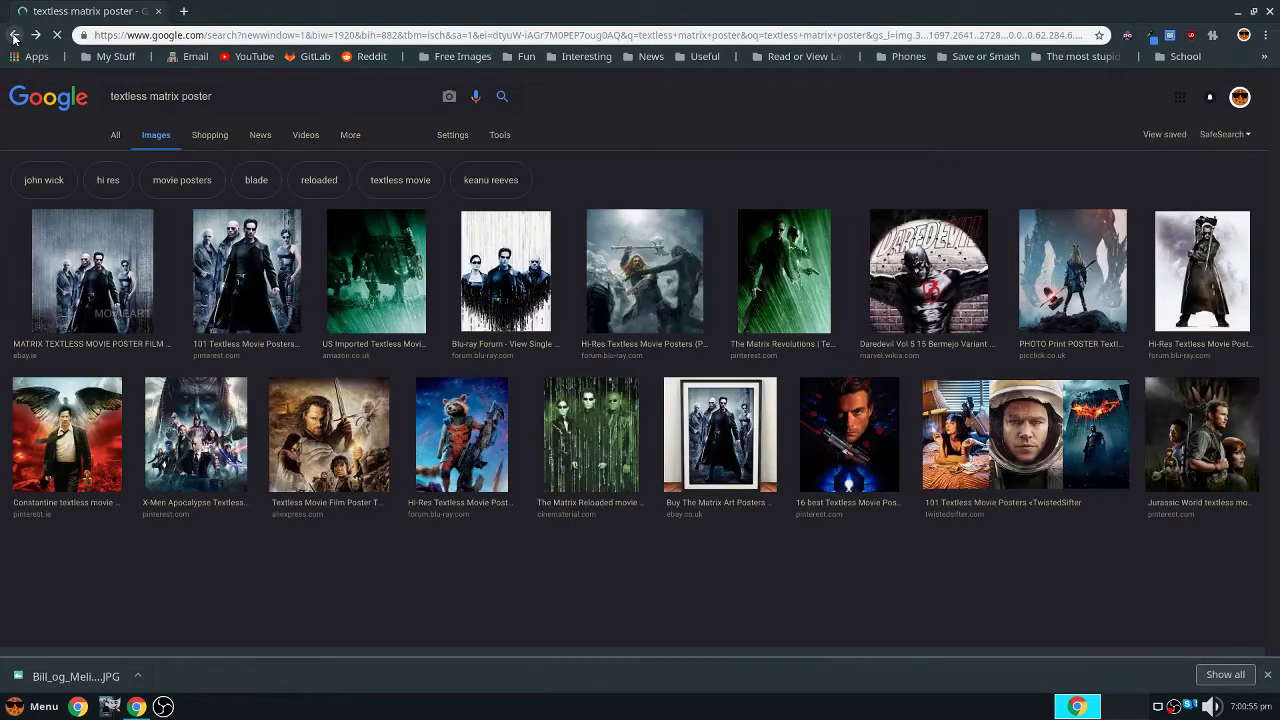
scroll(640, 400, down, 3)
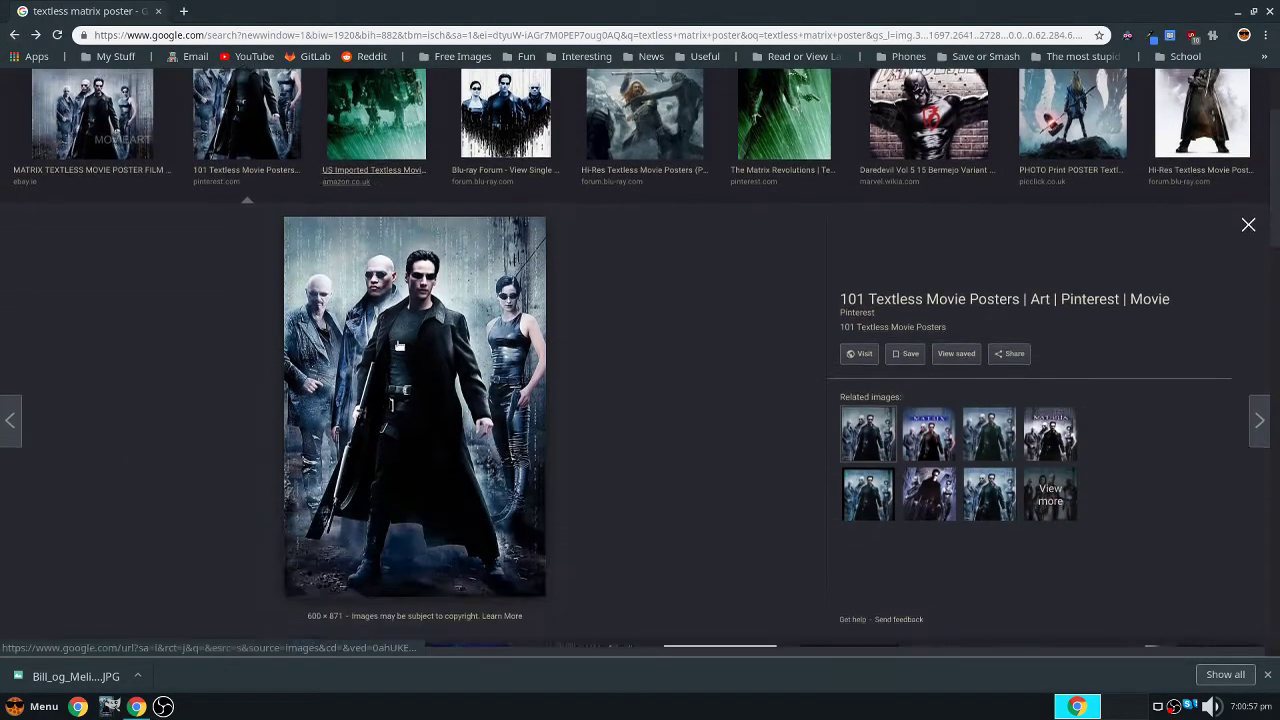
key(alt+Tab)
Delete Pasted Layer #2 and prepare the Clone tool on Pasted Layer
click(1176, 226)
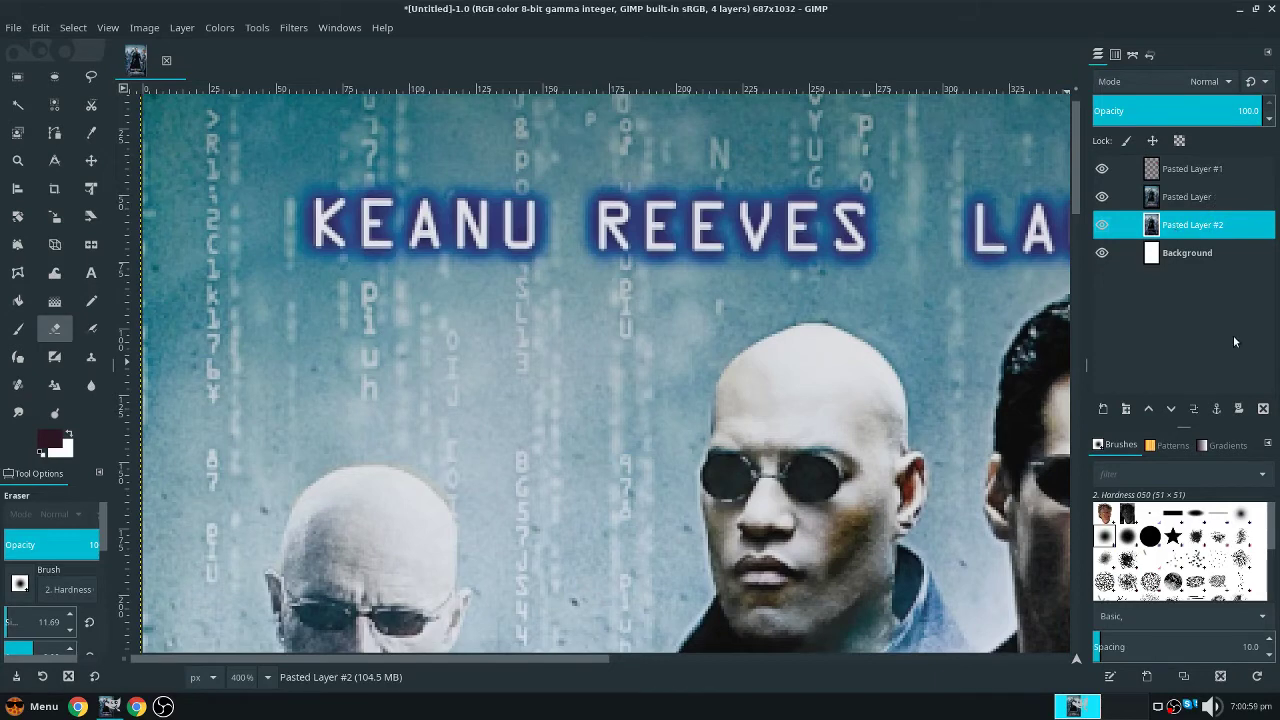
click(1263, 410)
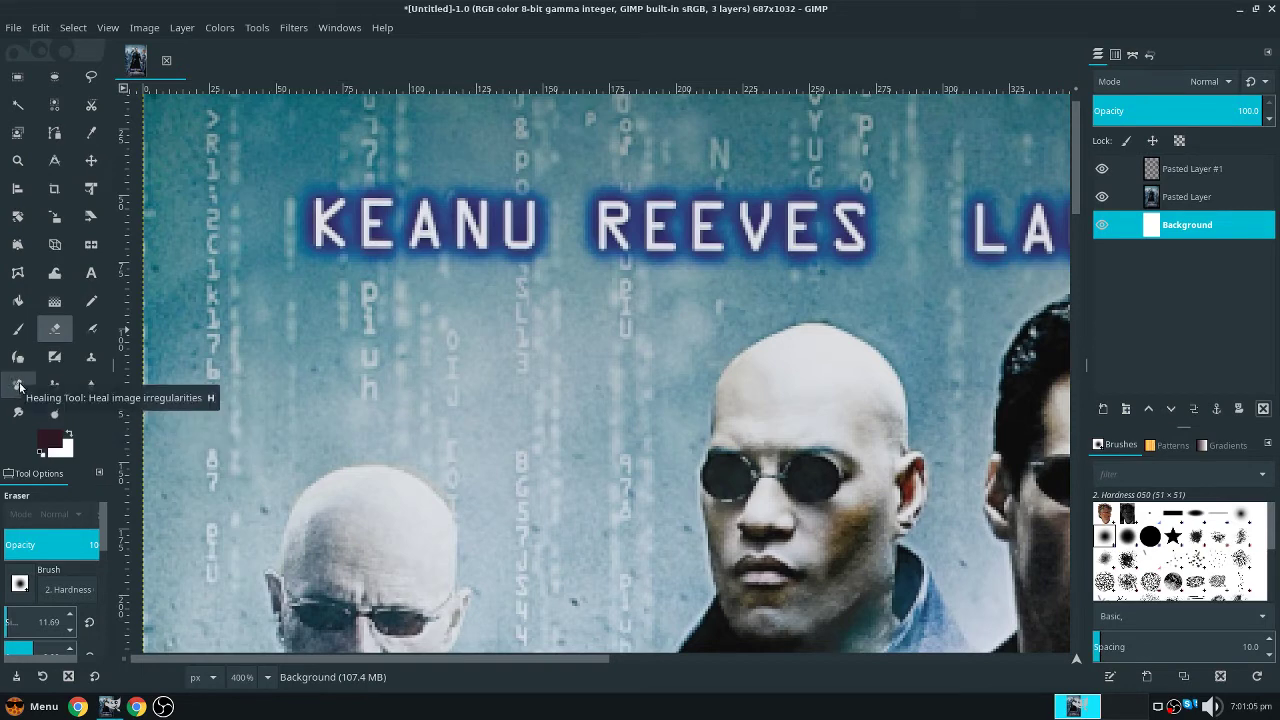
click(91, 358)
scroll(295, 208, up, 1)
click(331, 173)
click(1165, 205)
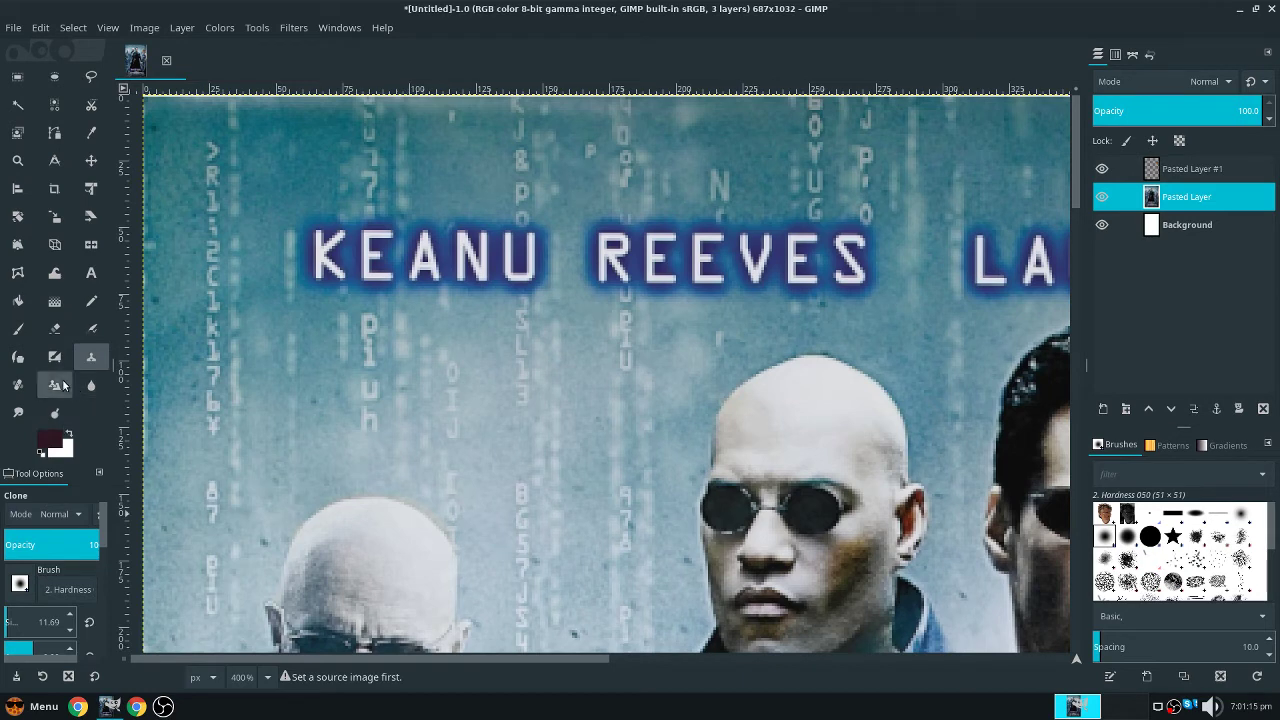
click(54, 385)
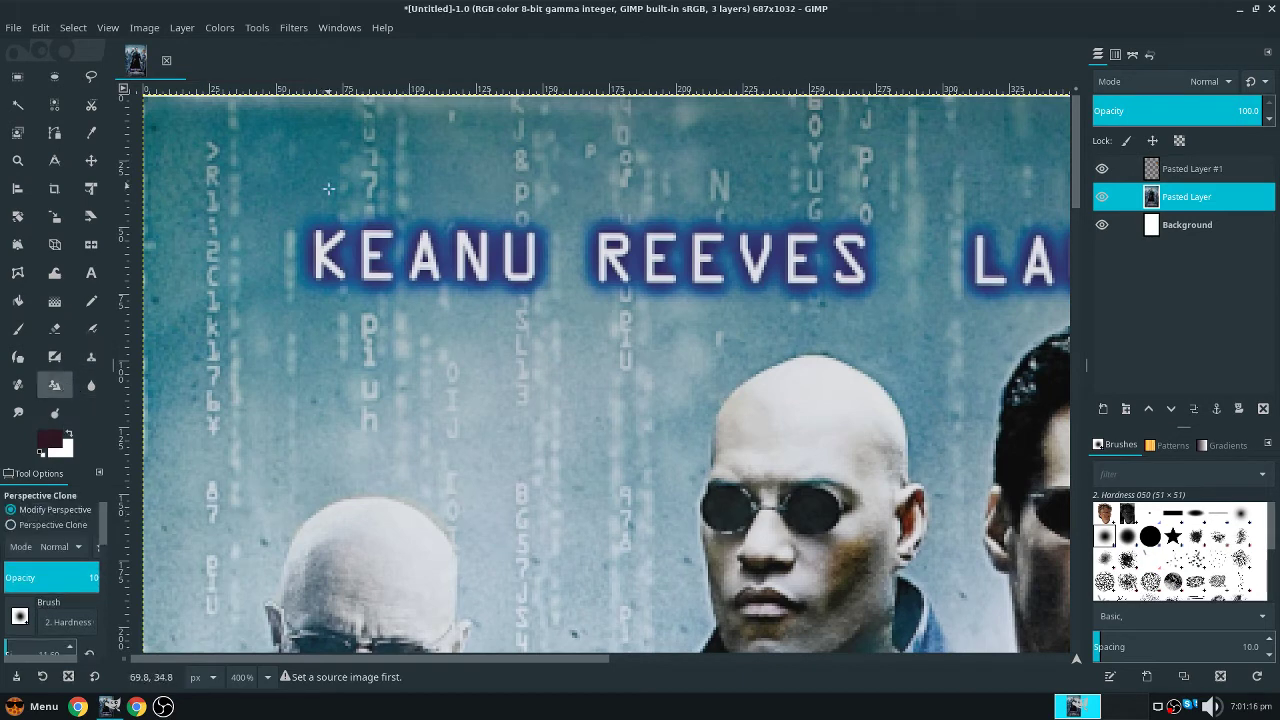
click(91, 357)
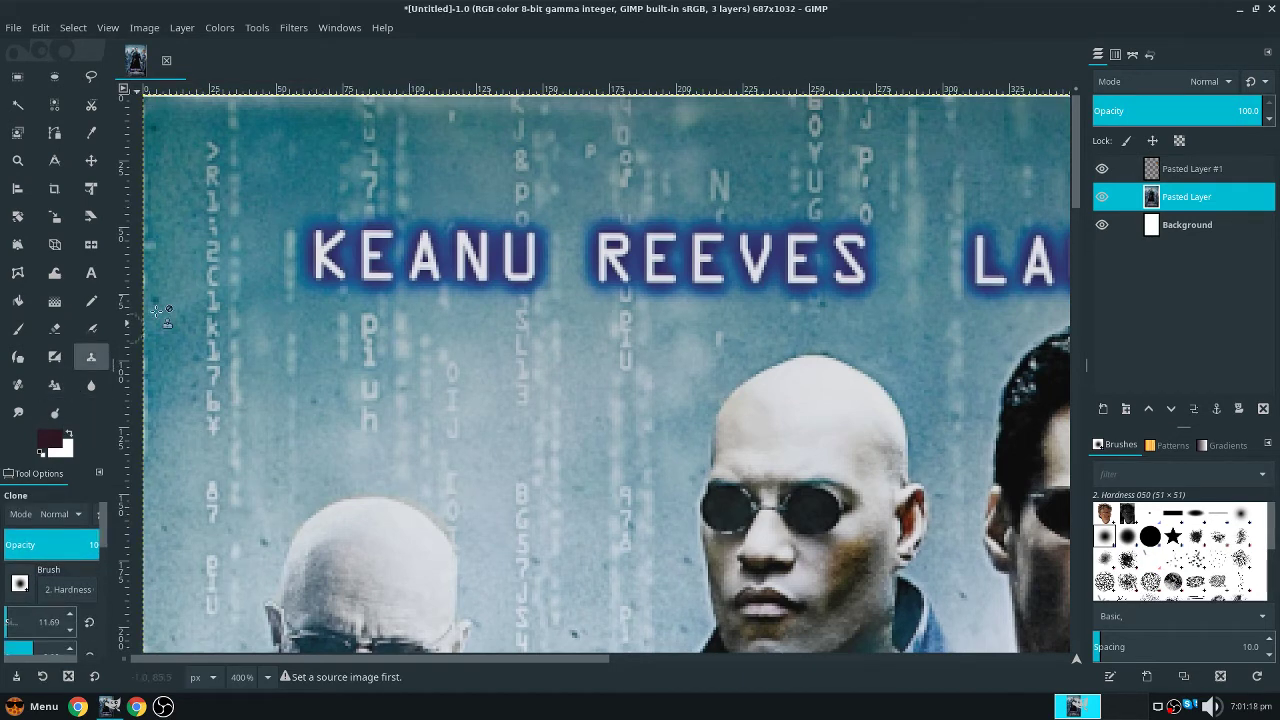
right_click(321, 197)
key(Escape)
right_click(322, 198)
key(Escape)
Clone background texture over the letters of KEANU
mouse_move(325, 282)
mouse_down()
mouse_move(325, 238)
mouse_move(355, 252)
mouse_up()
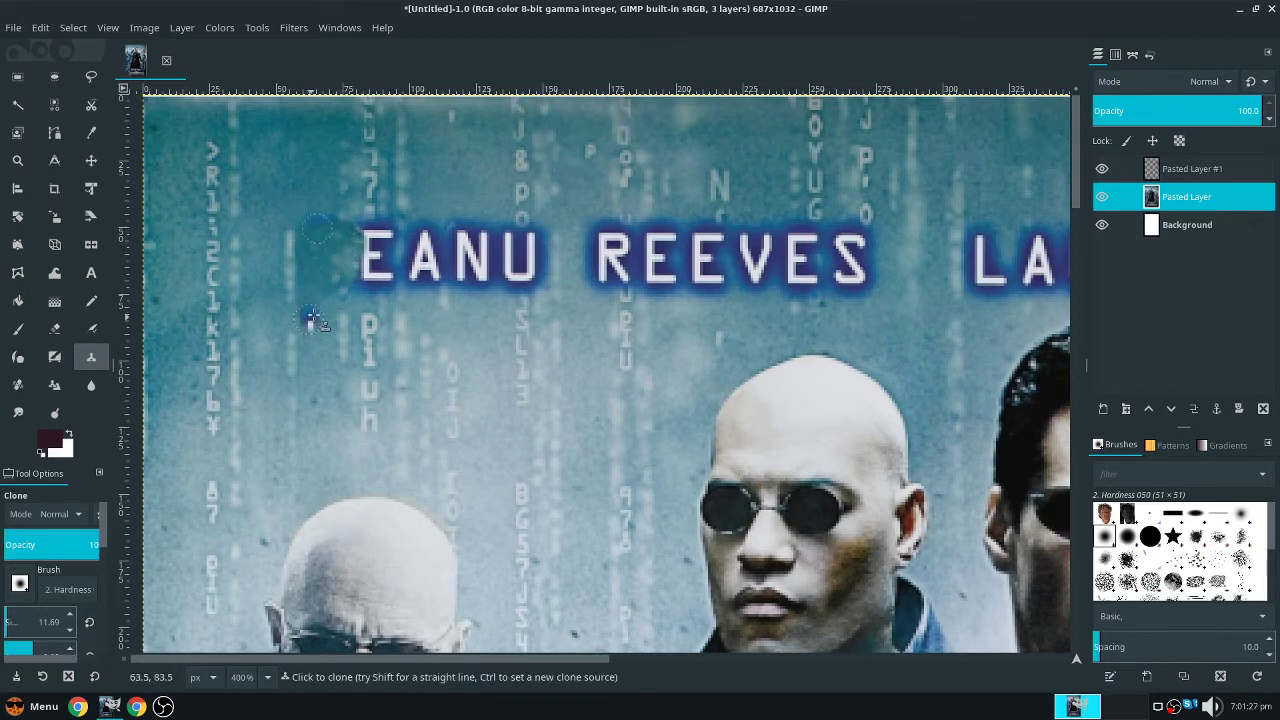
key(ctrl+z)
mouse_move(314, 241)
mouse_down()
mouse_move(336, 280)
mouse_move(319, 273)
mouse_up()
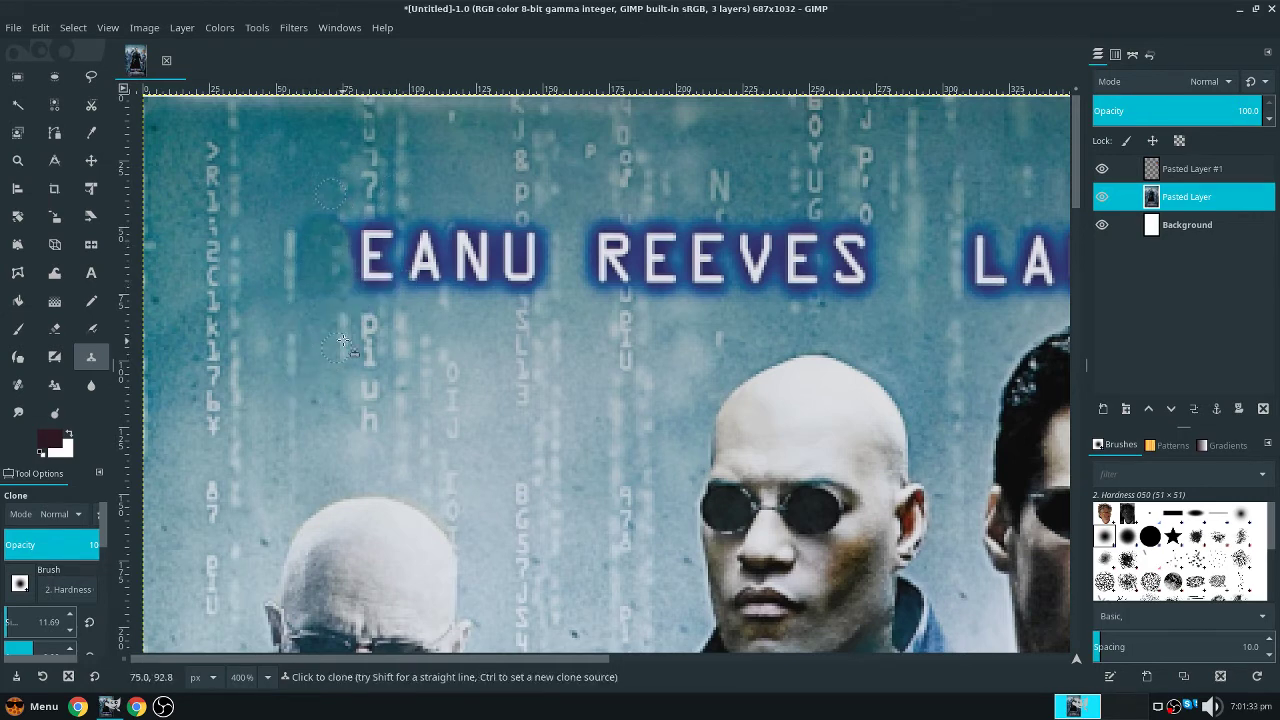
mouse_move(355, 285)
mouse_down()
mouse_move(373, 244)
mouse_move(358, 238)
mouse_move(373, 230)
mouse_move(336, 233)
mouse_move(433, 273)
mouse_move(389, 279)
mouse_move(485, 281)
mouse_move(423, 287)
mouse_move(565, 275)
mouse_move(483, 296)
mouse_move(547, 250)
mouse_move(536, 237)
mouse_move(406, 241)
mouse_move(507, 262)
mouse_up()
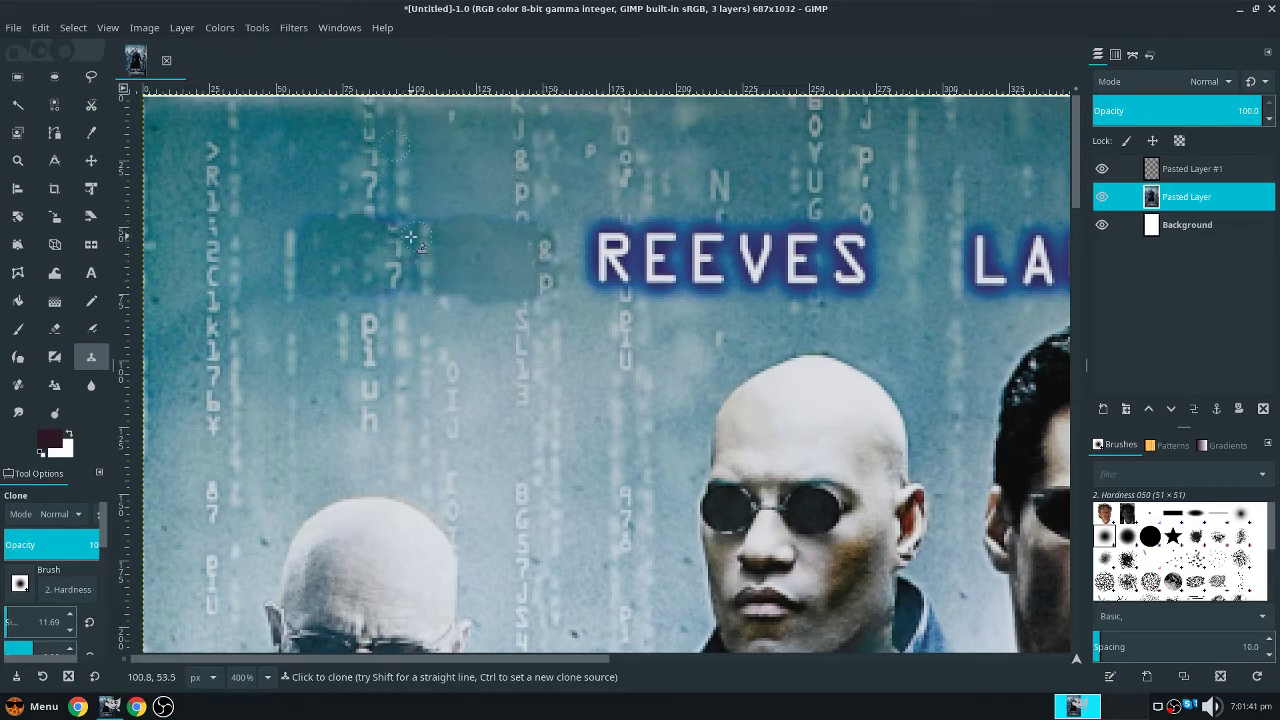
key(ctrl+z)
key(ctrl+z)
key(ctrl+z)
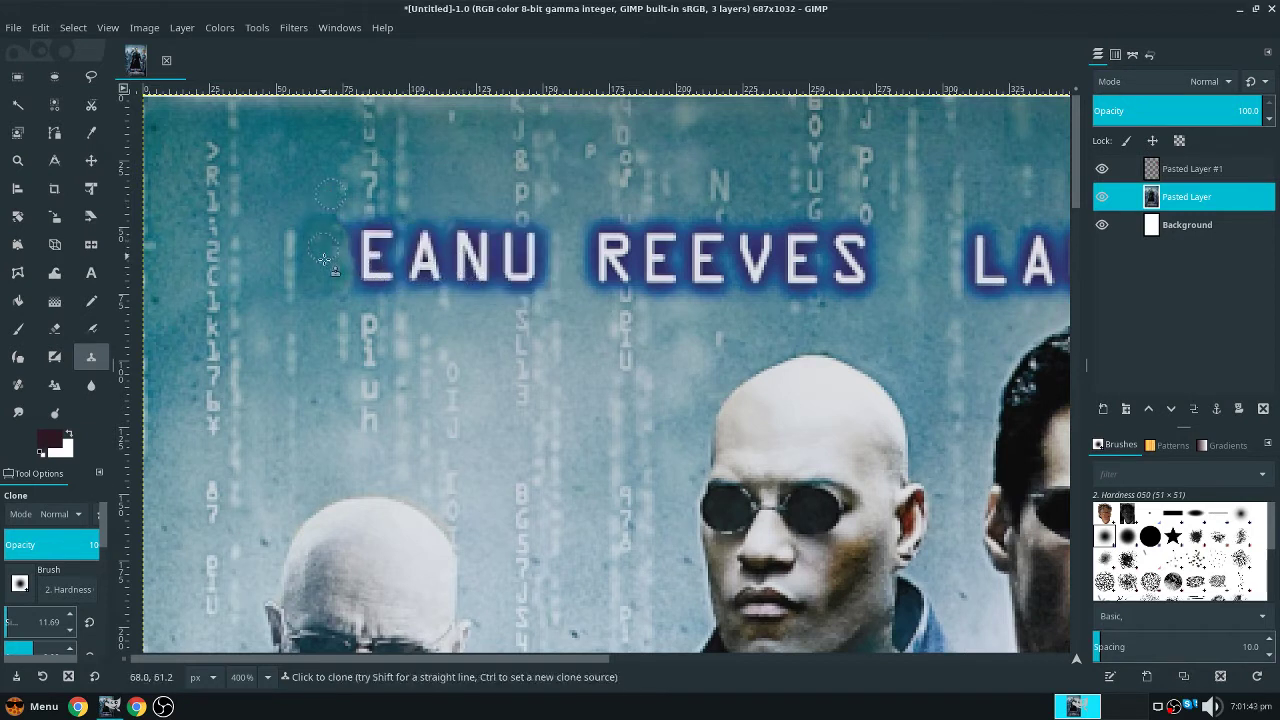
mouse_move(330, 268)
mouse_down()
mouse_move(540, 280)
mouse_move(408, 277)
mouse_up()
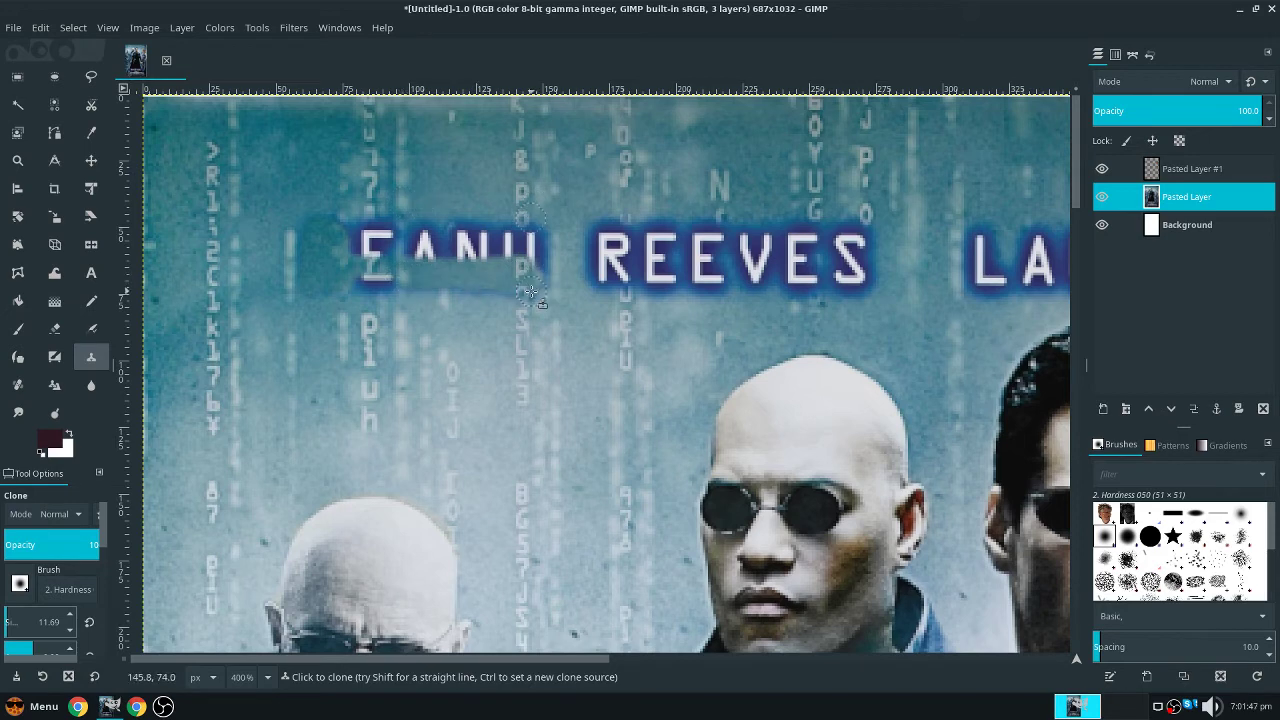
mouse_move(537, 290)
mouse_down()
mouse_move(298, 279)
mouse_move(434, 284)
mouse_move(352, 259)
mouse_move(382, 235)
mouse_move(329, 228)
mouse_move(491, 254)
mouse_move(335, 238)
mouse_move(532, 243)
mouse_move(436, 238)
mouse_move(541, 226)
mouse_move(532, 245)
mouse_move(545, 269)
mouse_move(492, 221)
mouse_move(363, 218)
mouse_up()
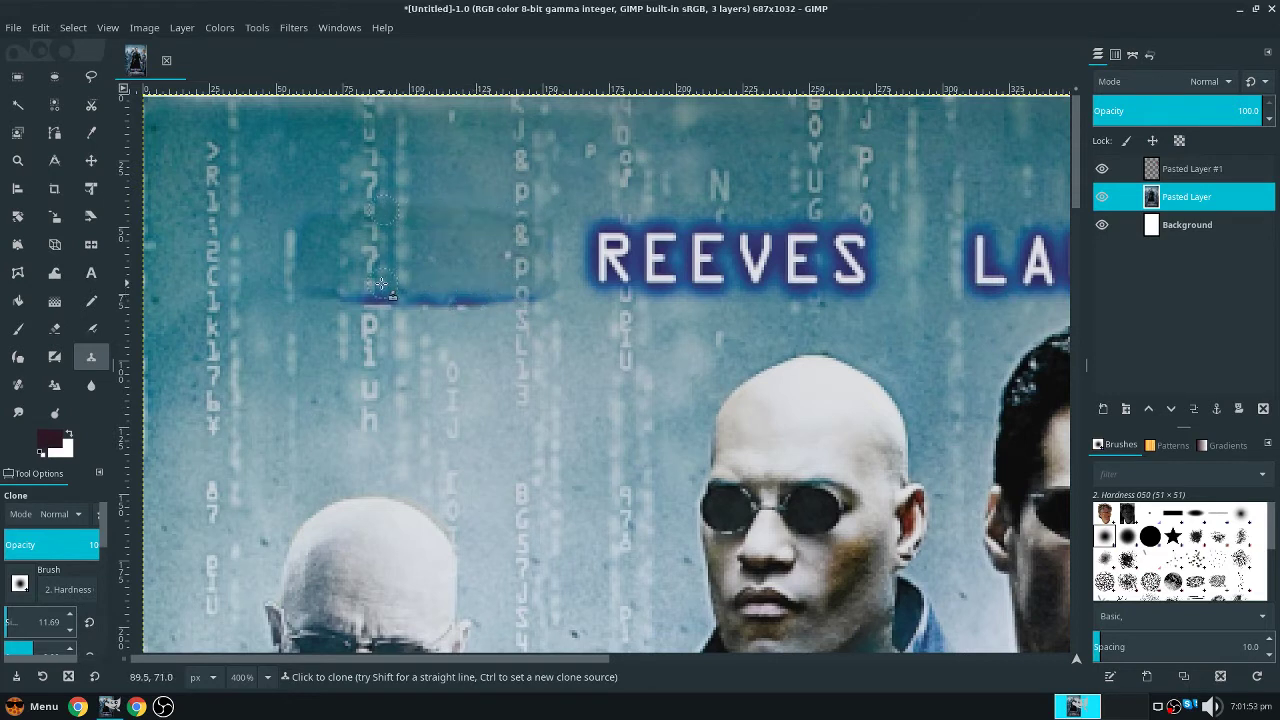
key(ctrl+z)
key(ctrl+z)
key(ctrl+z)
mouse_move(349, 286)
mouse_down()
mouse_move(538, 280)
mouse_move(539, 233)
mouse_move(371, 252)
mouse_move(355, 280)
mouse_move(523, 289)
mouse_move(526, 269)
mouse_move(362, 250)
mouse_move(517, 274)
mouse_move(381, 278)
mouse_move(351, 238)
mouse_move(427, 229)
mouse_up()
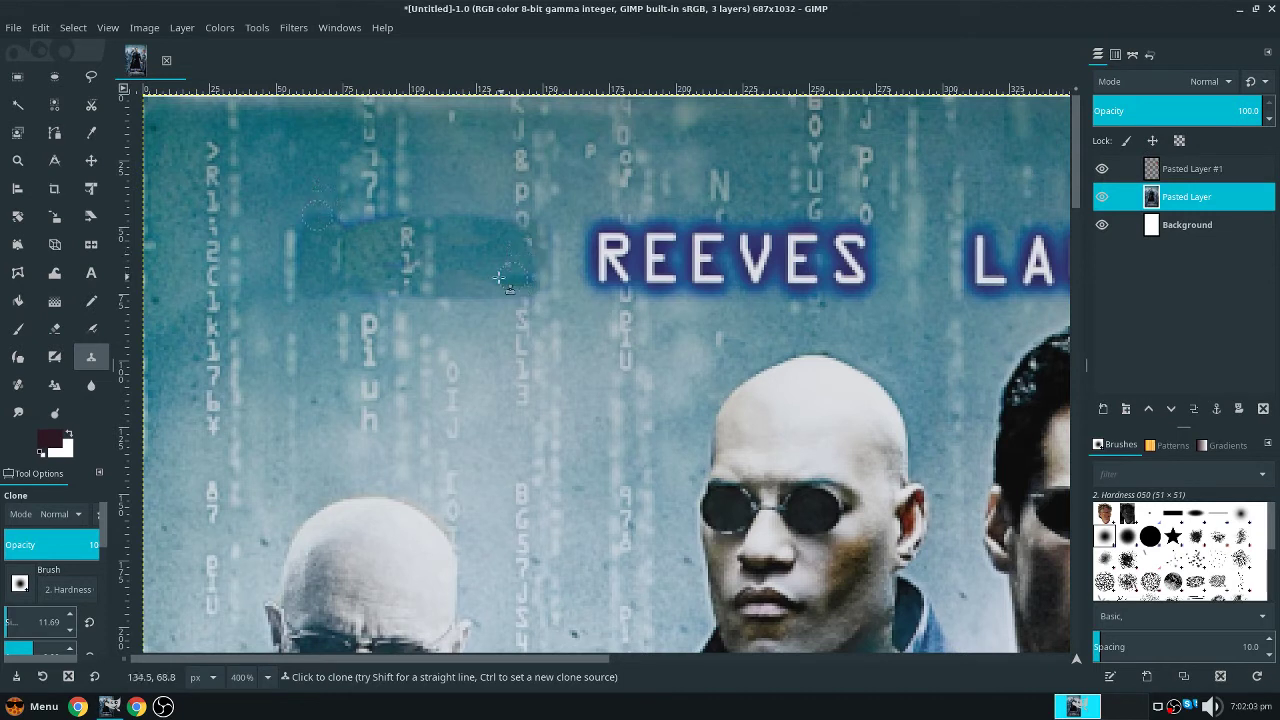
Set a new clone source above the name and cover REEVES with background texture
mouse_move(596, 282)
mouse_down()
mouse_move(836, 288)
mouse_move(869, 274)
mouse_move(747, 292)
mouse_move(799, 285)
mouse_up()
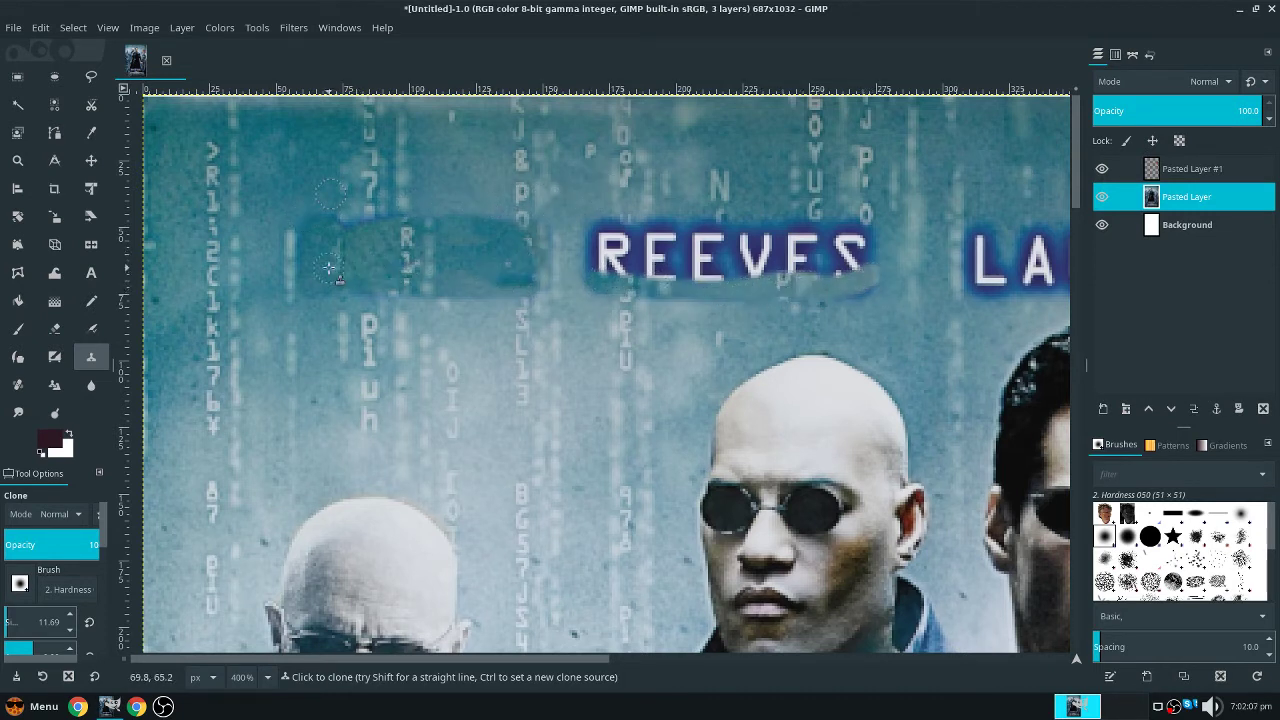
key(ctrl)
ctrl+click(607, 185)
drag(607, 300, 606, 395)
key(ctrl+z)
mouse_move(603, 272)
mouse_down()
mouse_move(876, 262)
mouse_move(861, 244)
mouse_move(582, 249)
mouse_move(677, 269)
mouse_move(610, 261)
mouse_move(786, 259)
mouse_up()
mouse_move(862, 245)
mouse_down()
mouse_move(595, 232)
mouse_move(856, 243)
mouse_move(755, 230)
mouse_move(862, 232)
mouse_up()
scroll(862, 232, down, 4)
scroll(378, 266, up, 4)
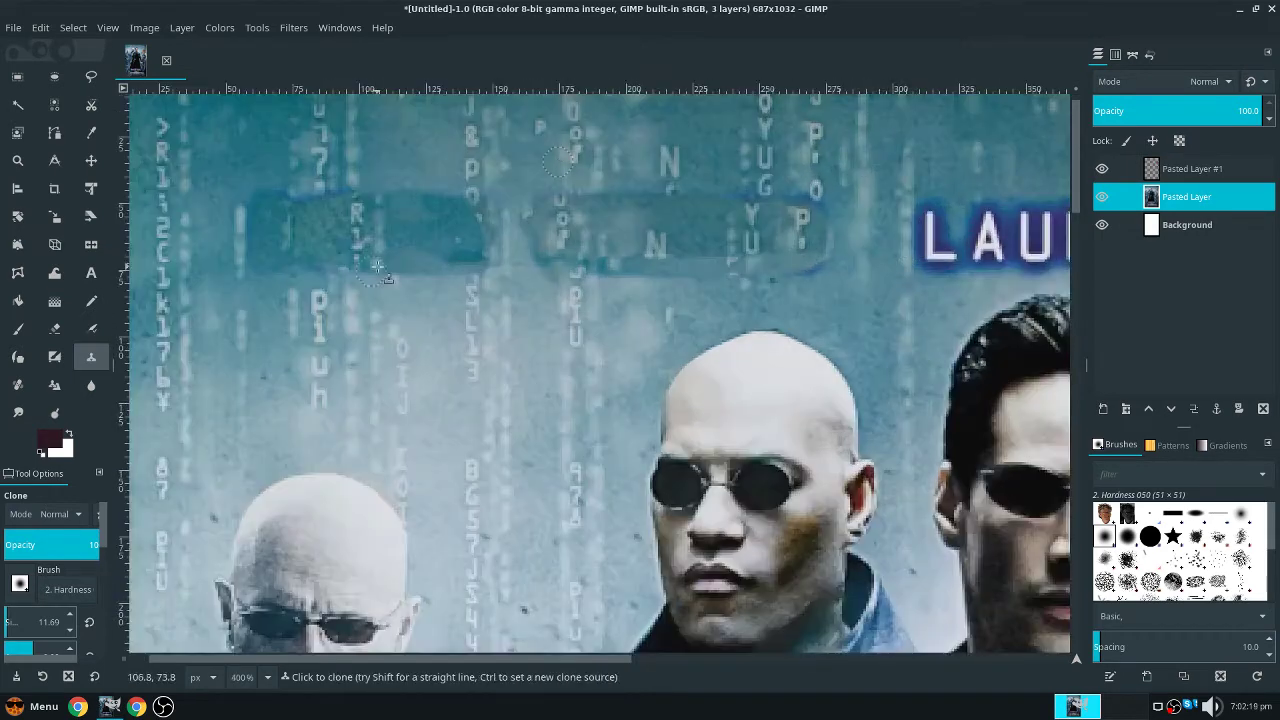
mouse_move(503, 256)
mouse_down()
mouse_move(578, 258)
mouse_move(443, 259)
mouse_move(523, 238)
mouse_move(463, 213)
mouse_move(566, 218)
mouse_up()
Choose the Text tool and make white the foreground colour
click(91, 273)
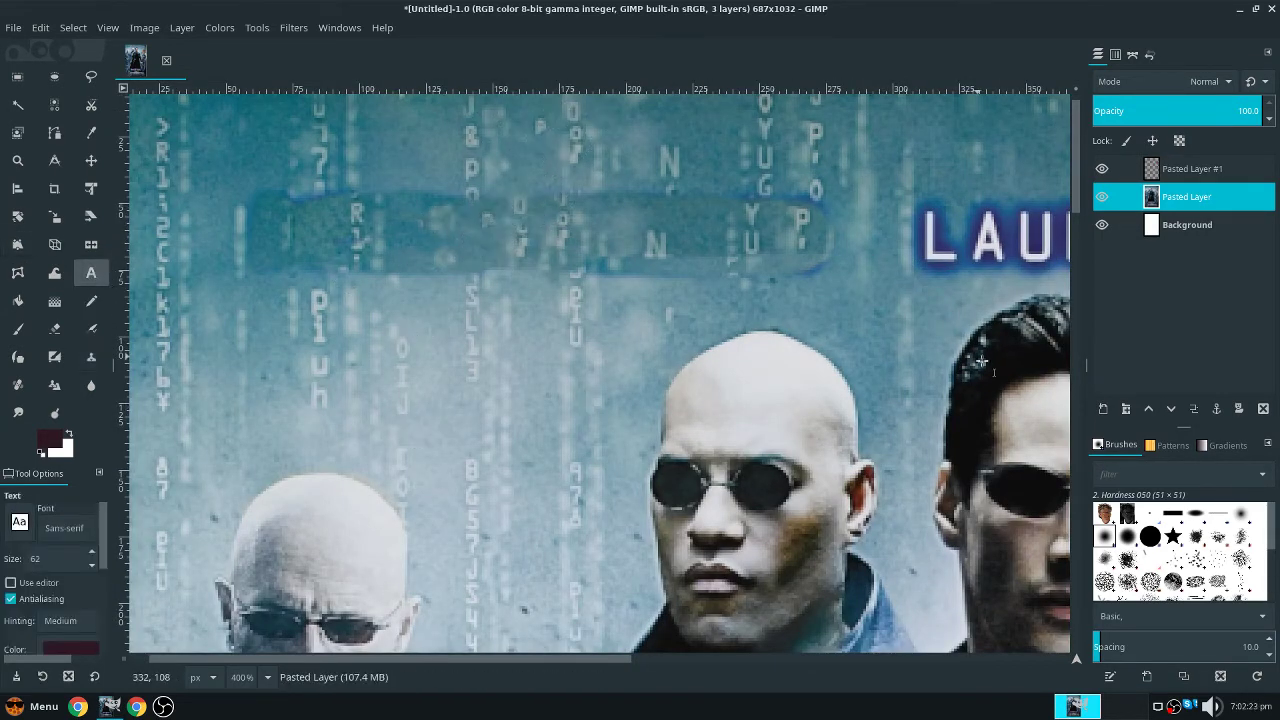
scroll(965, 362, up, 3)
scroll(955, 207, up, 4)
scroll(498, 217, down, 7)
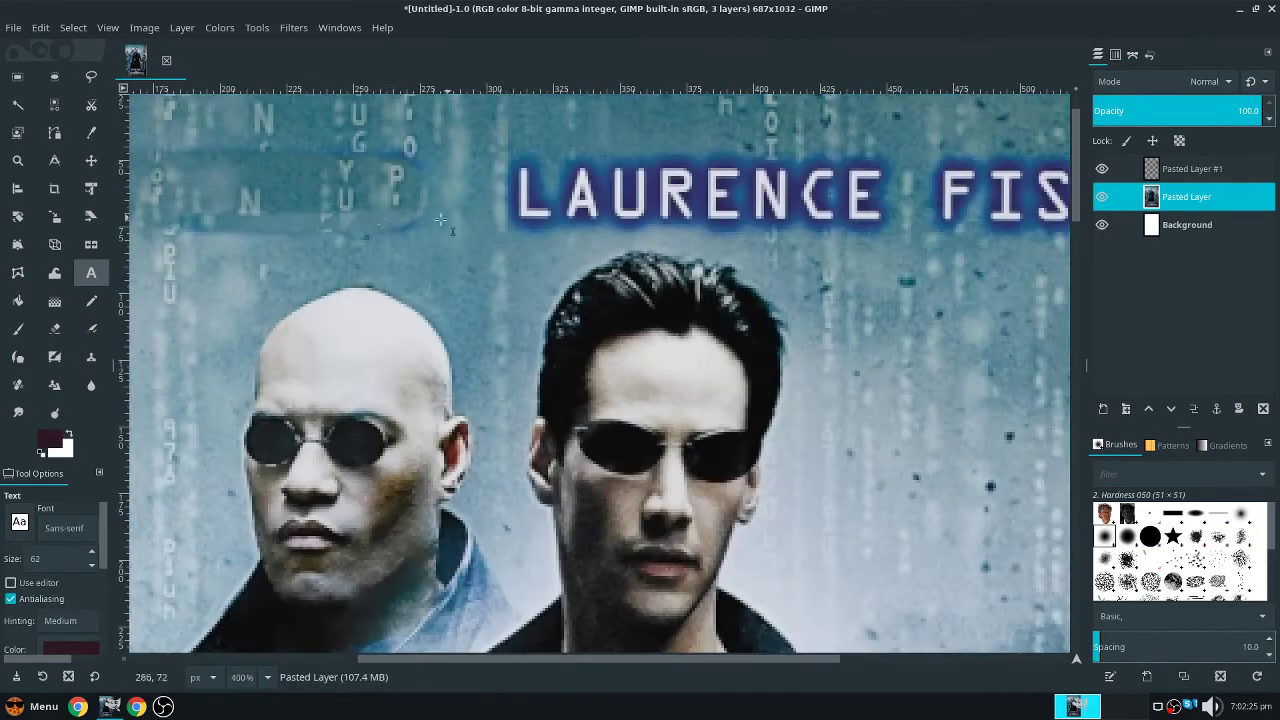
scroll(598, 183, down, 4)
scroll(450, 200, up, 4)
scroll(300, 250, down, 4)
scroll(228, 270, up, 4)
scroll(569, 313, up, 3)
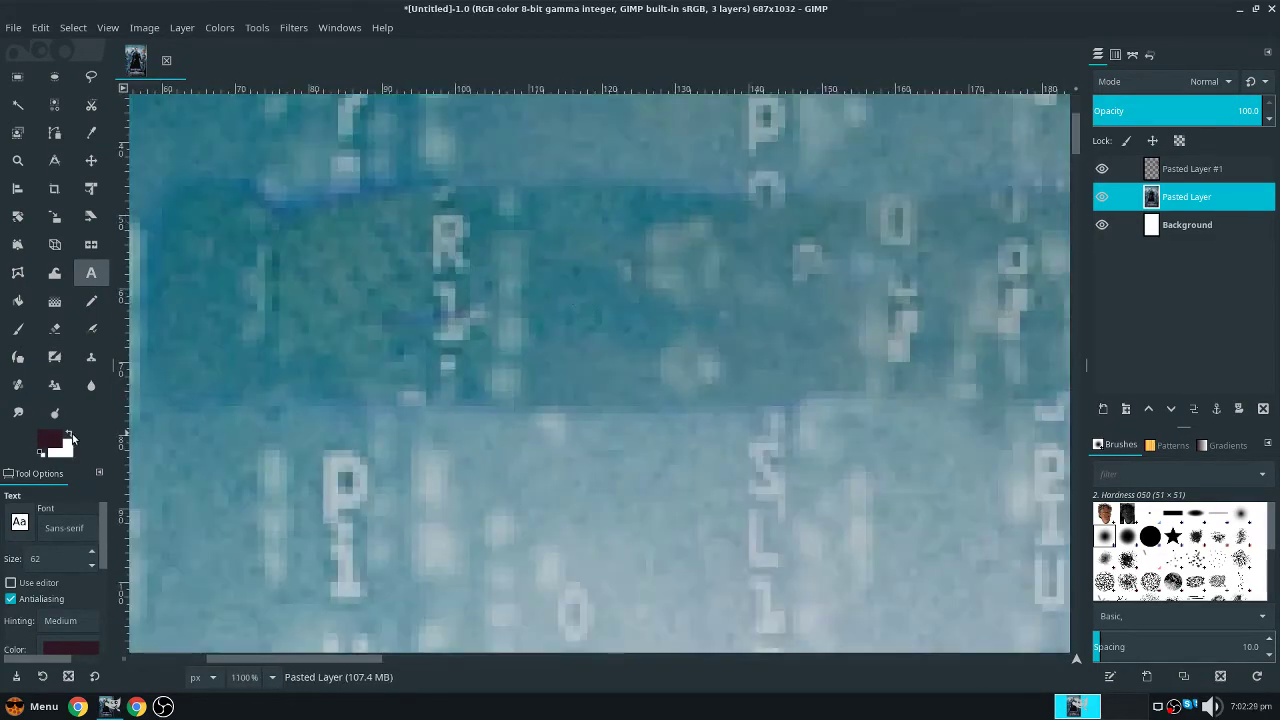
click(62, 450)
click(74, 432)
click(214, 599)
click(67, 432)
scroll(345, 329, down, 3)
Draw a text box near the poster top, type 'PizzaLoving', and lower the font size to 21
drag(309, 294, 766, 369)
text(PizzaLovingNerd)
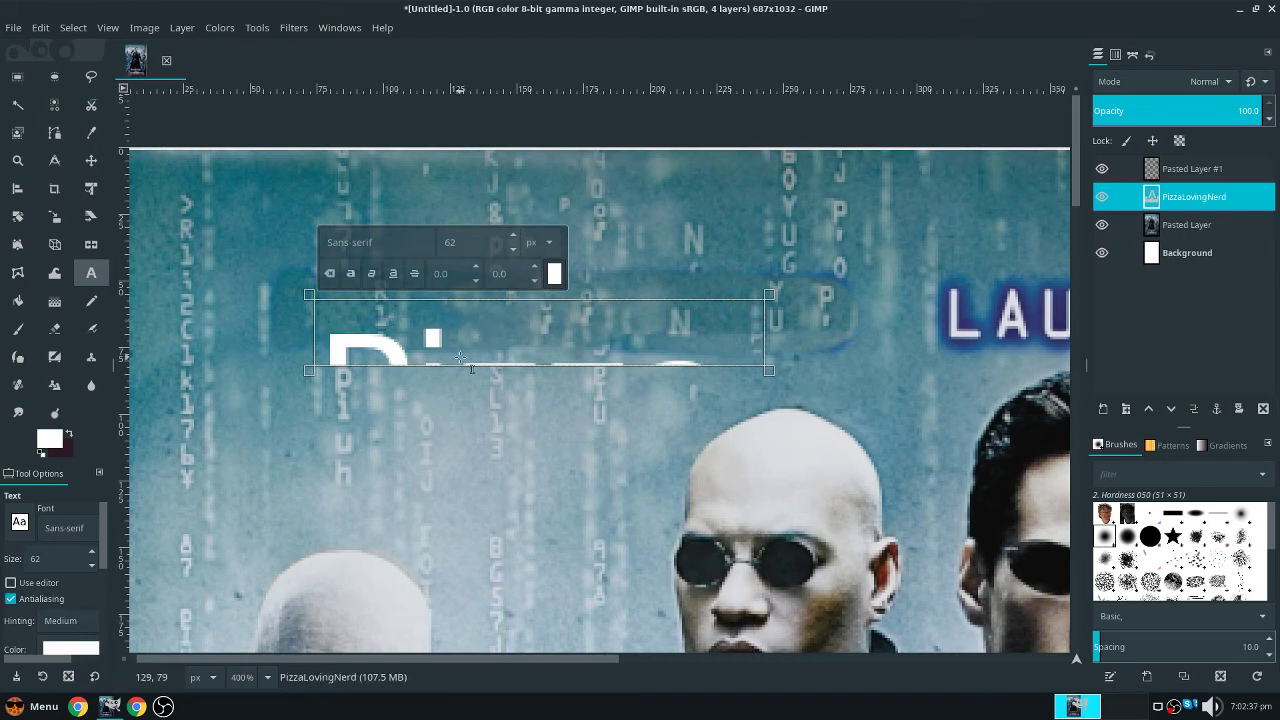
key(ctrl+a)
click(513, 249)
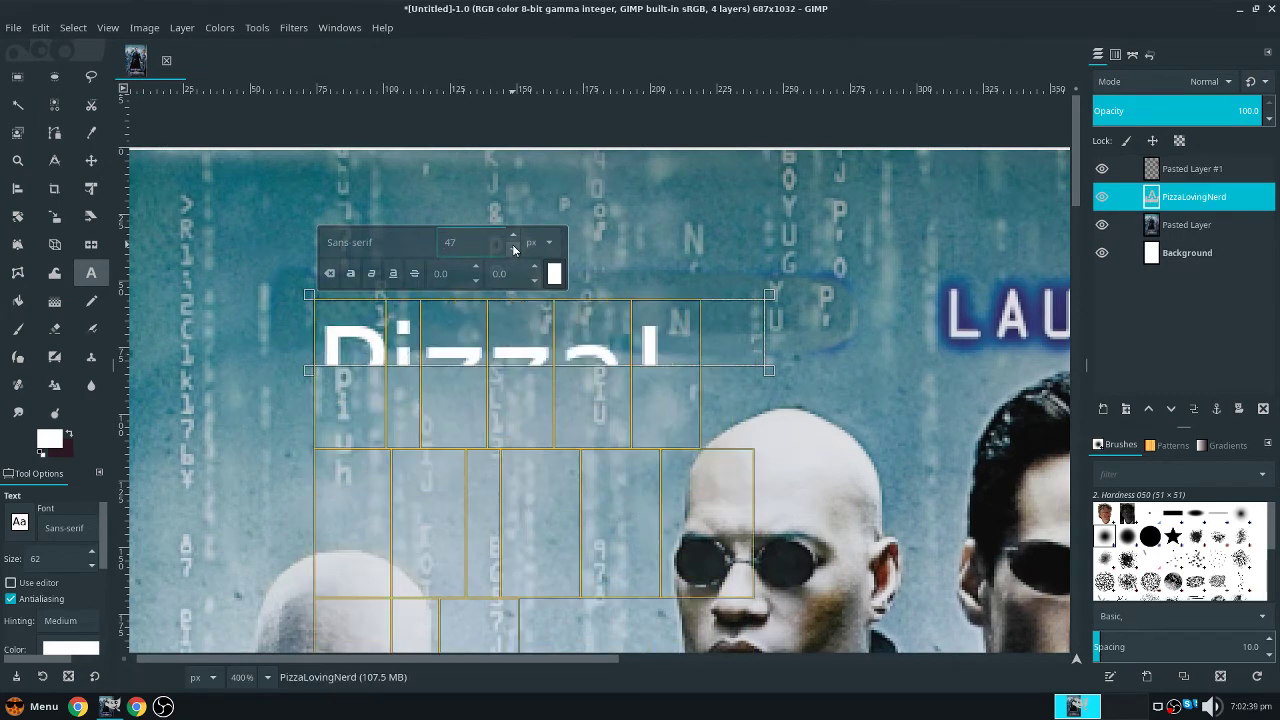
click(513, 249)
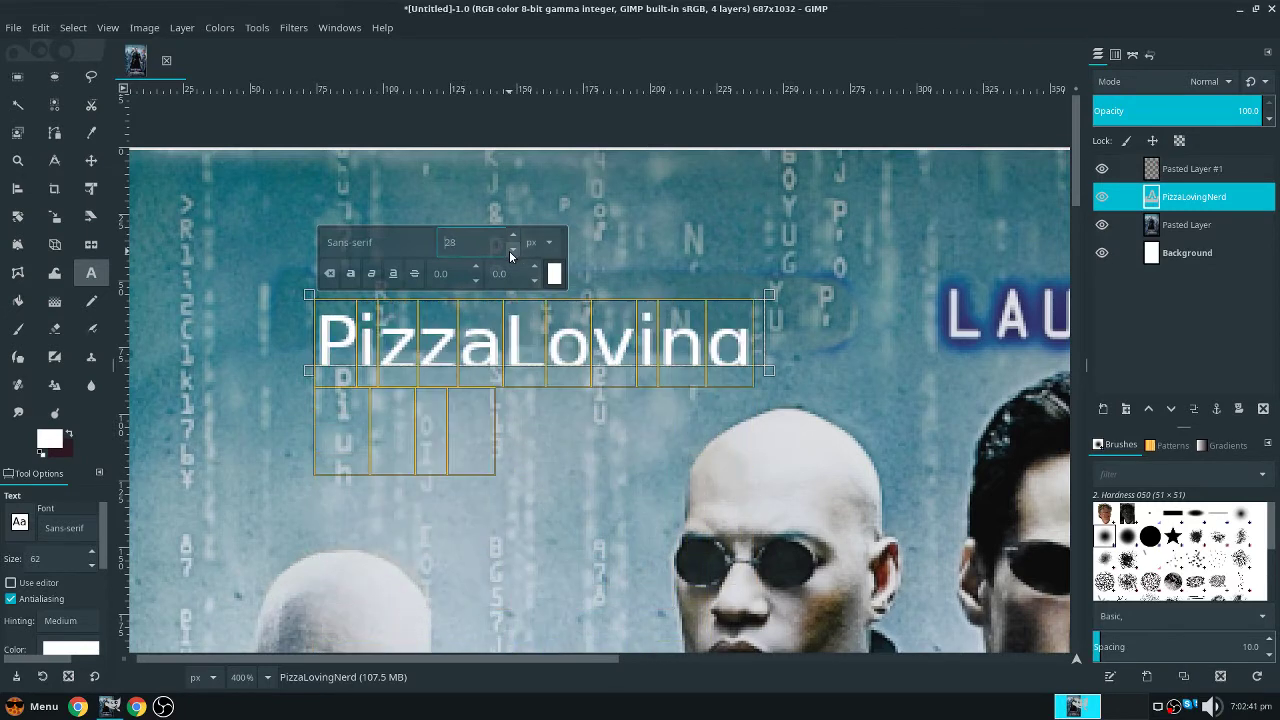
click(511, 250)
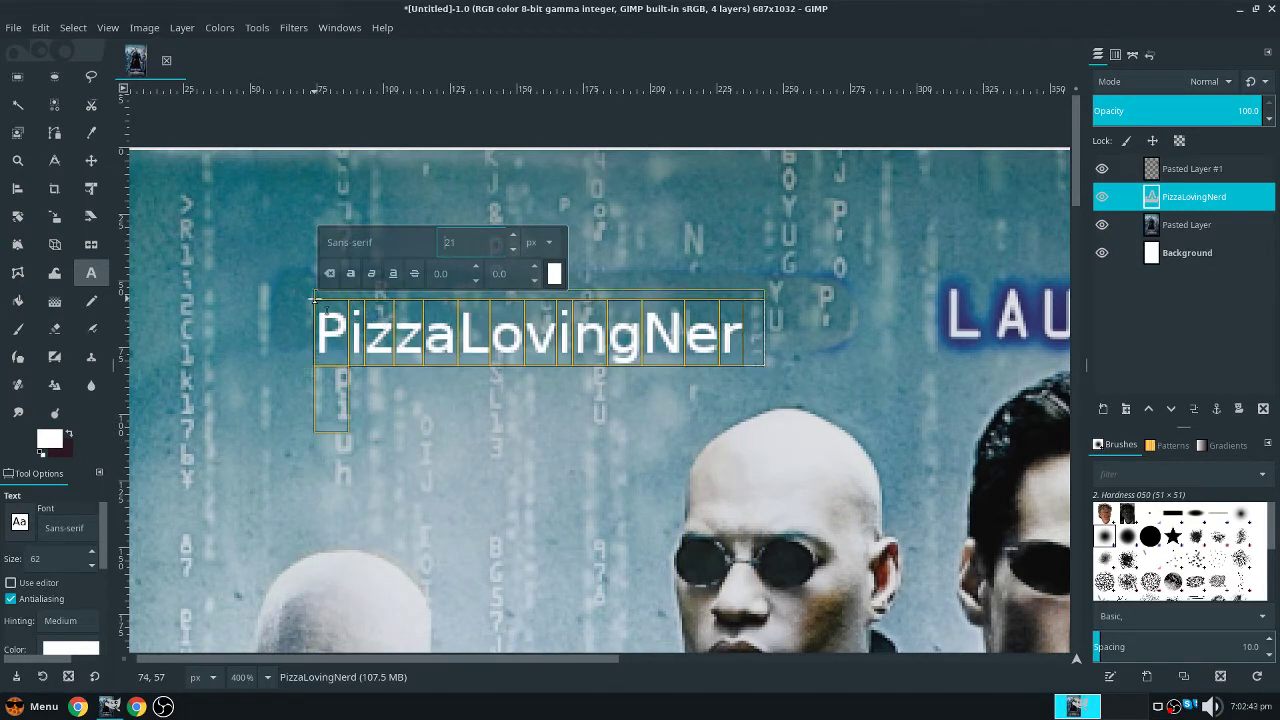
Widen the text box into one long line and raise the font size to 25 px
drag(310, 296, 288, 272)
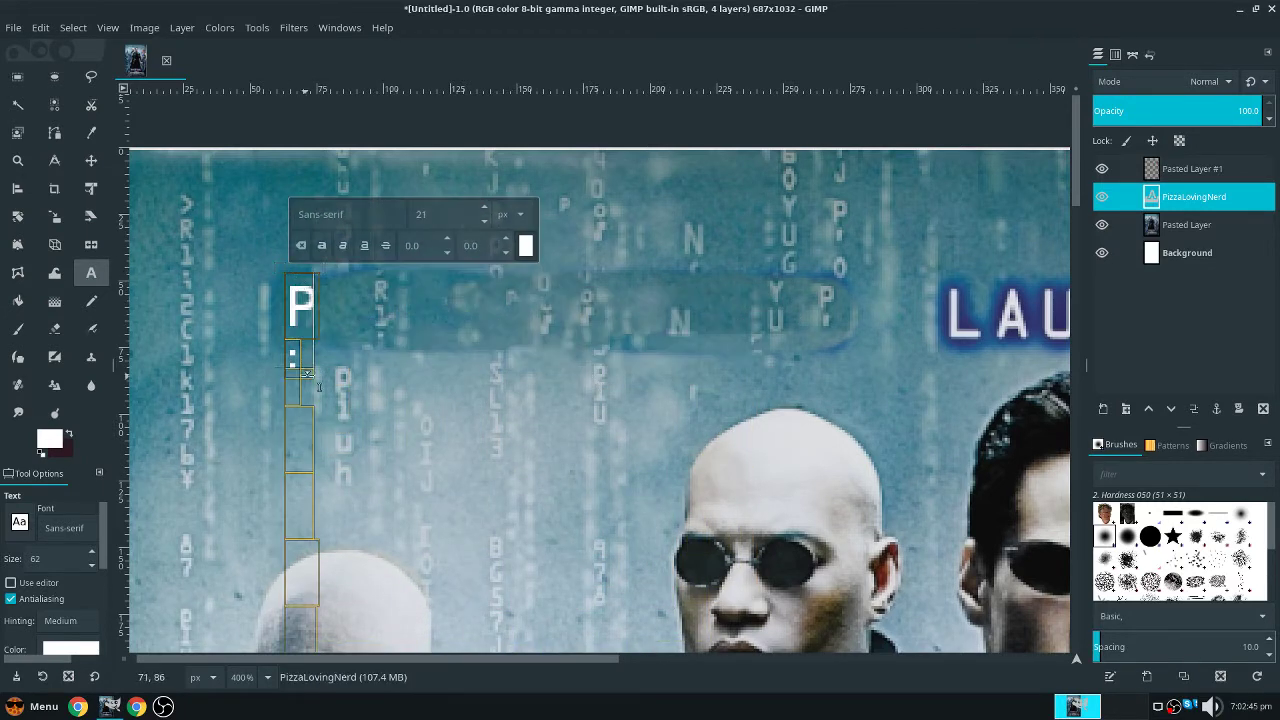
drag(317, 366, 838, 352)
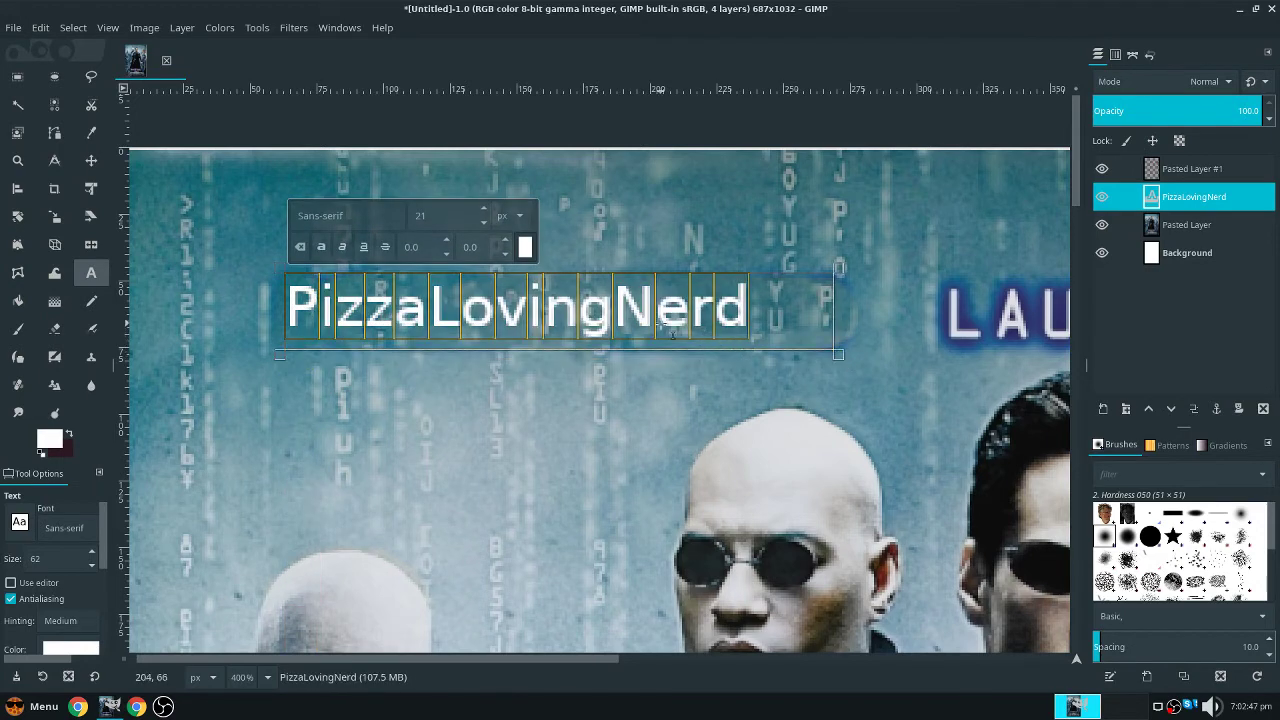
click(483, 210)
click(483, 210)
click(483, 210)
click(483, 210)
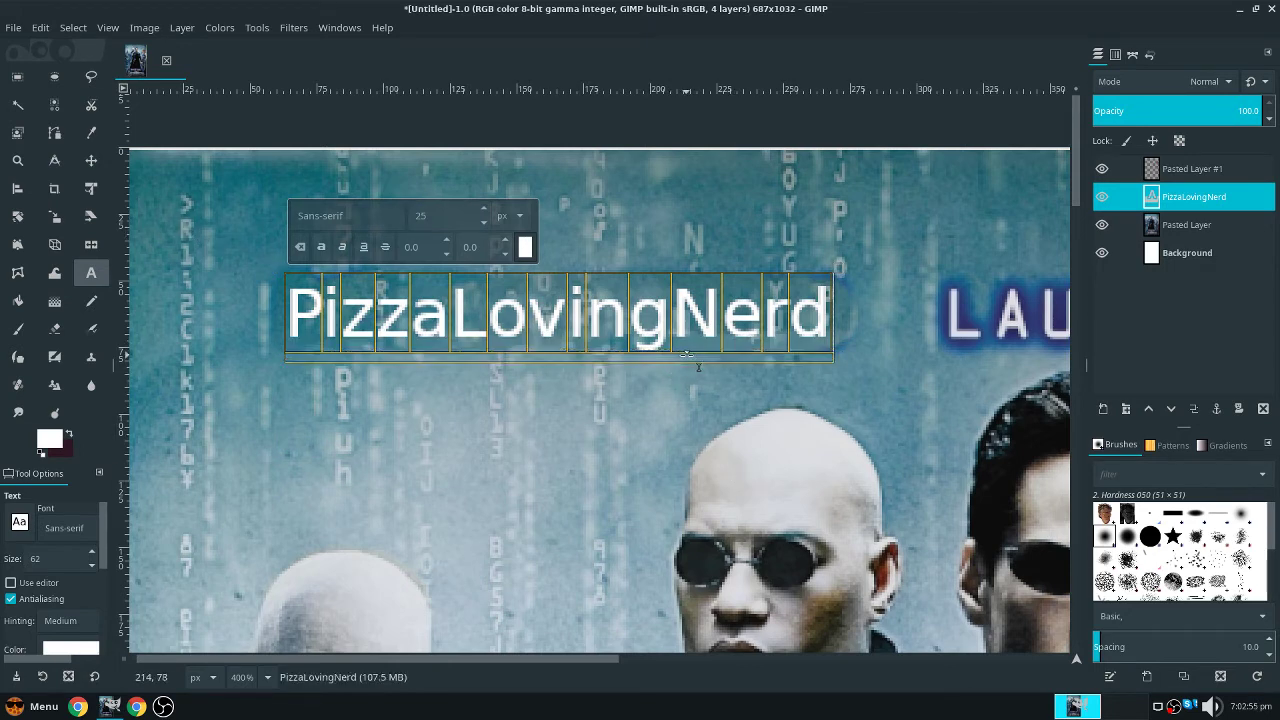
With the PizzaLovingNerd text layer active, select its white letters using Select by Color
click(1245, 227)
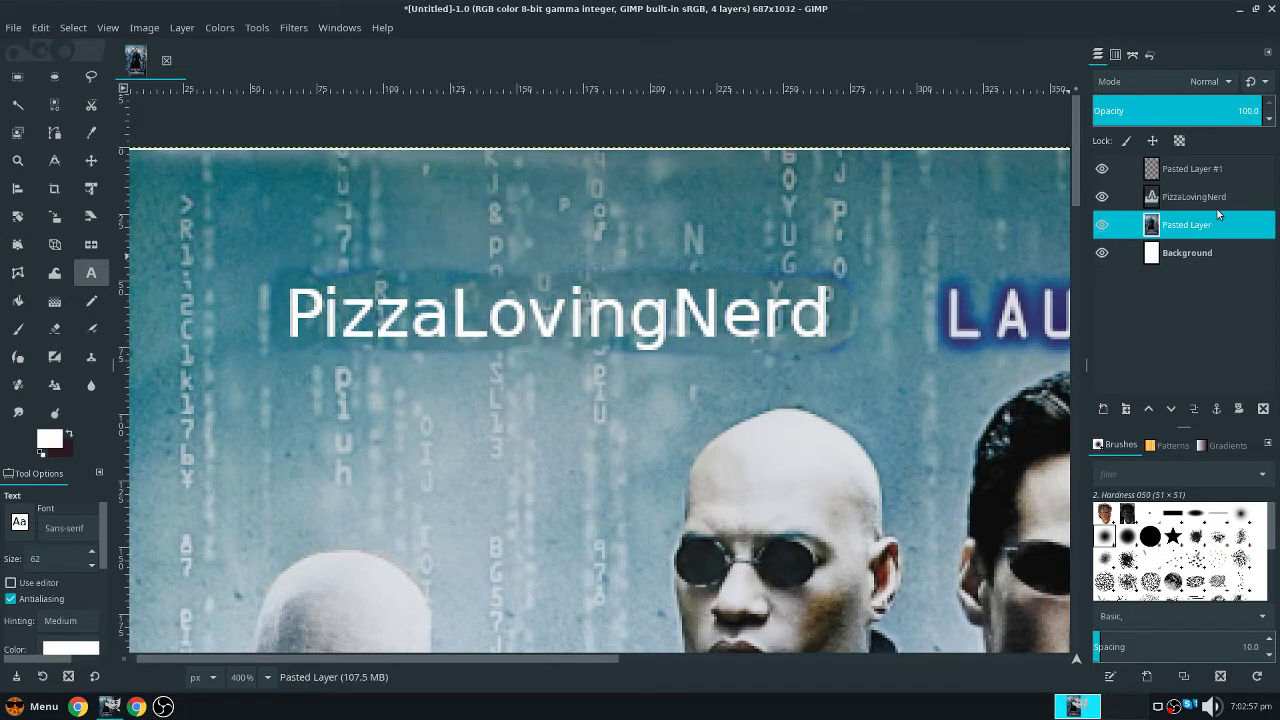
click(1197, 202)
right_click(1197, 204)
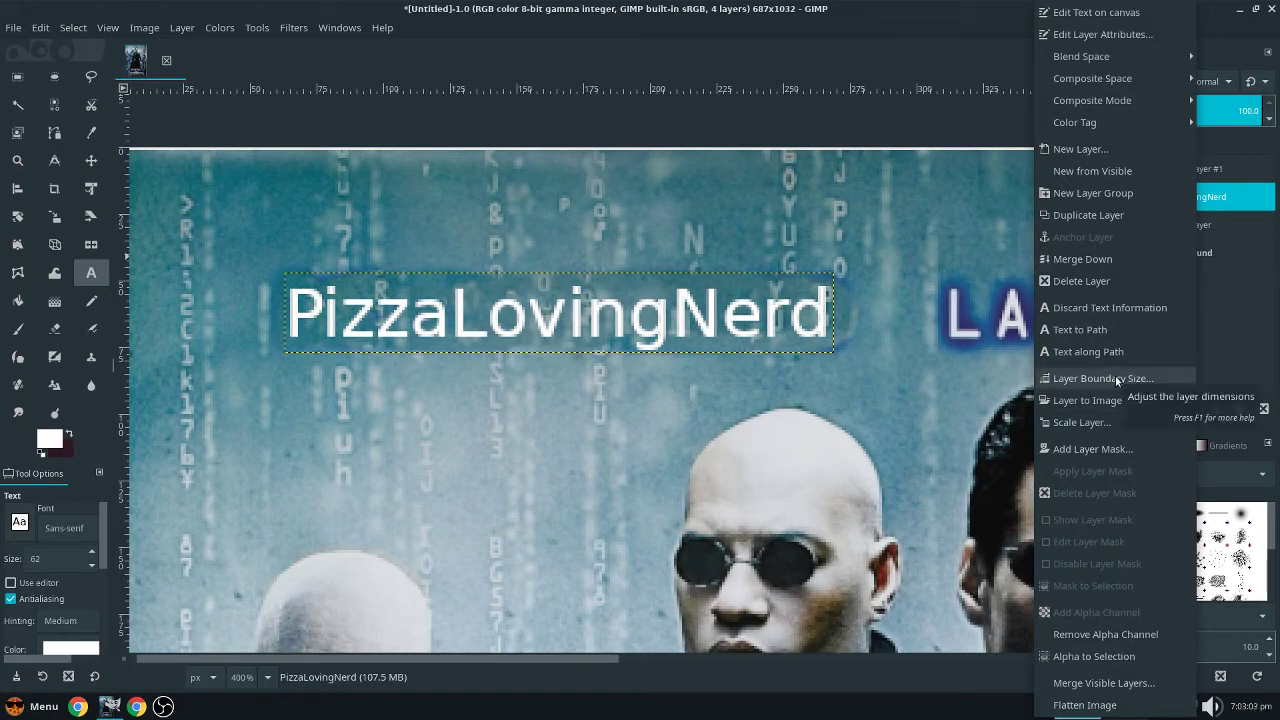
click(1228, 318)
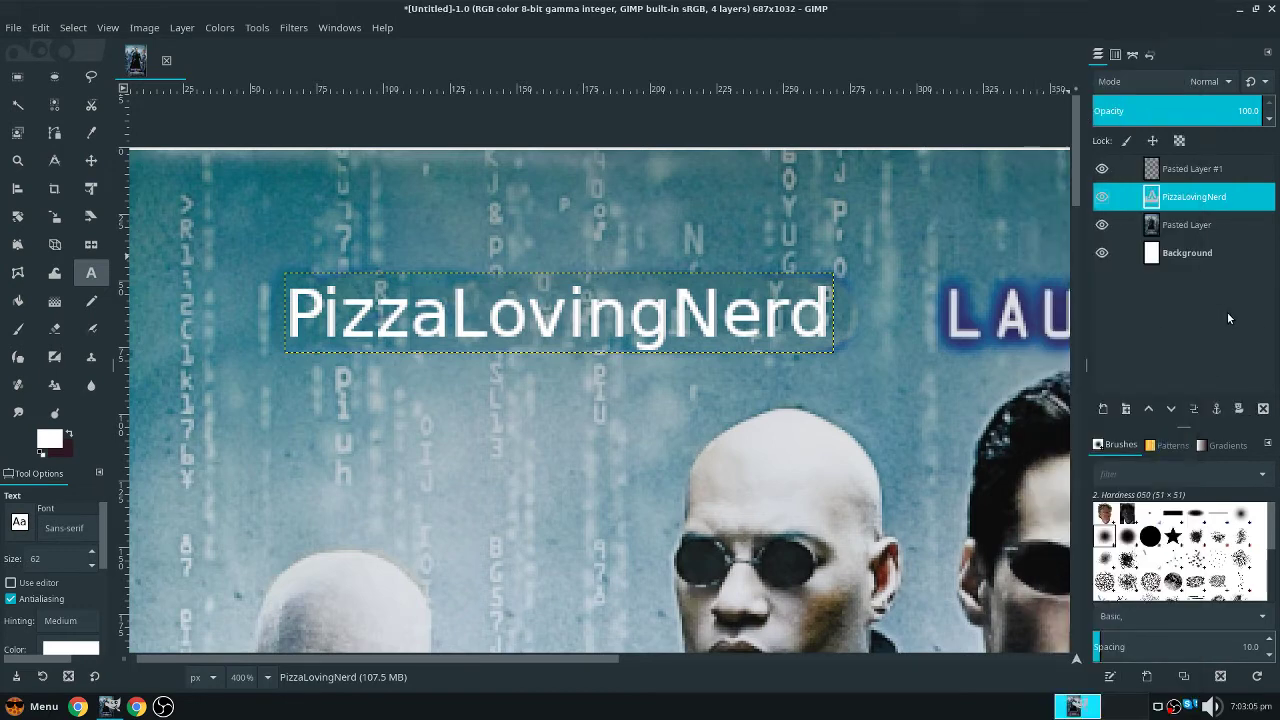
click(17, 104)
scroll(298, 320, up, 2)
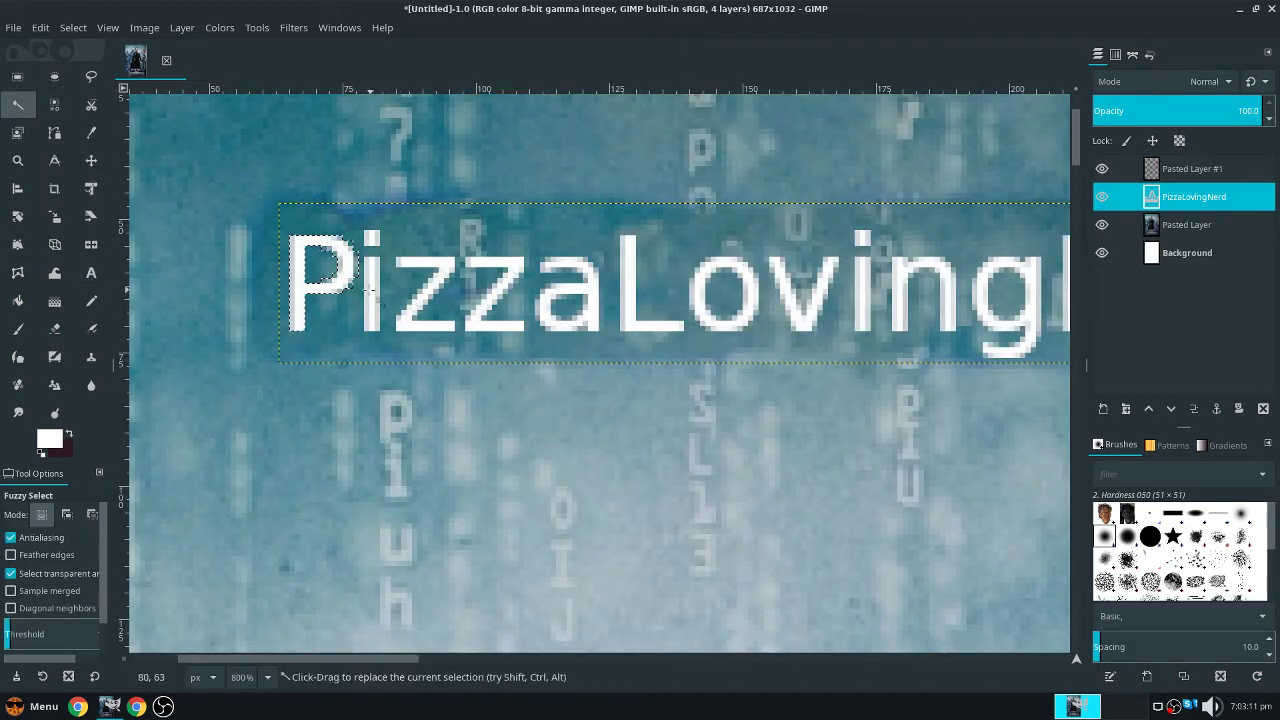
click(60, 108)
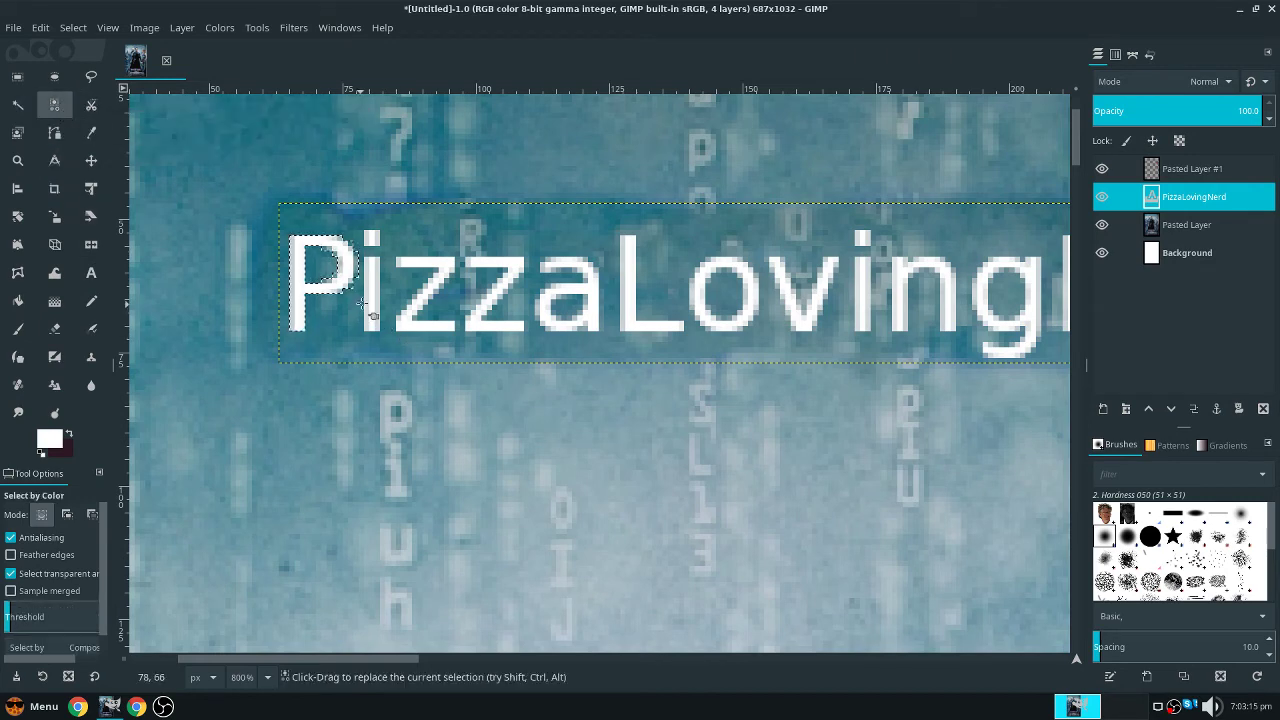
click(374, 300)
Add a new empty layer above the text
scroll(716, 380, down, 4)
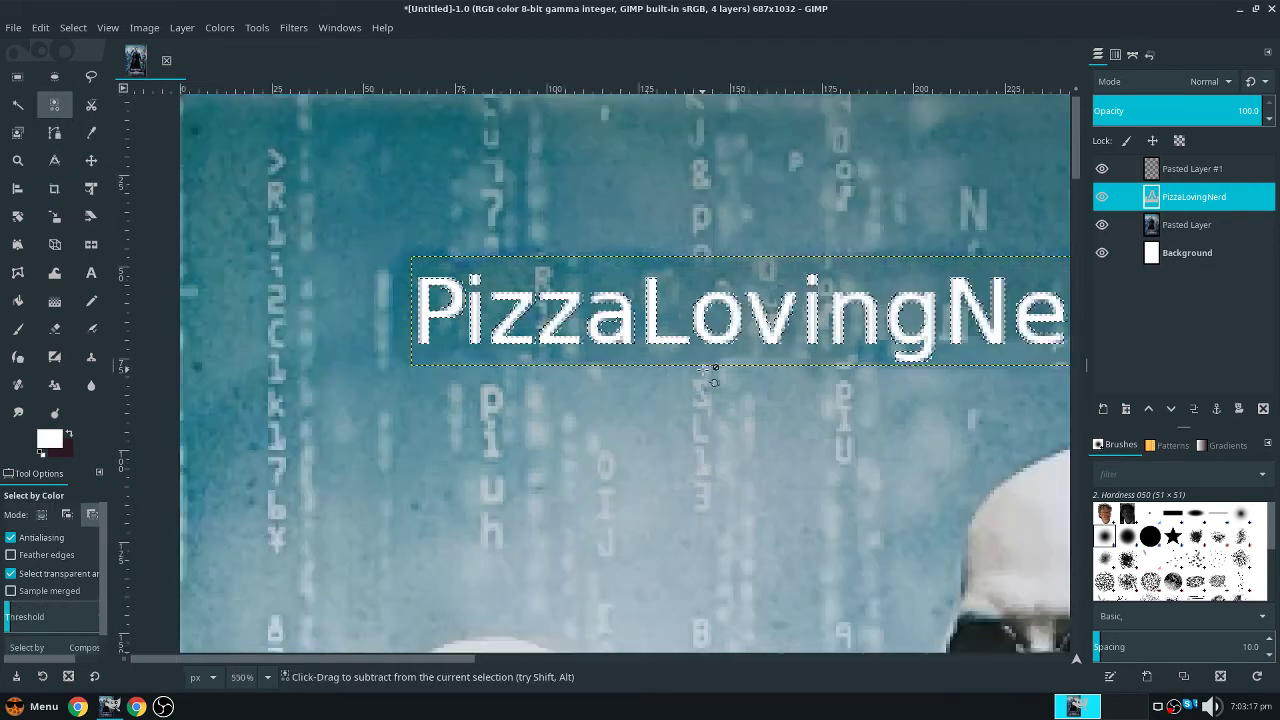
scroll(716, 380, up, 3)
scroll(716, 380, down, 2)
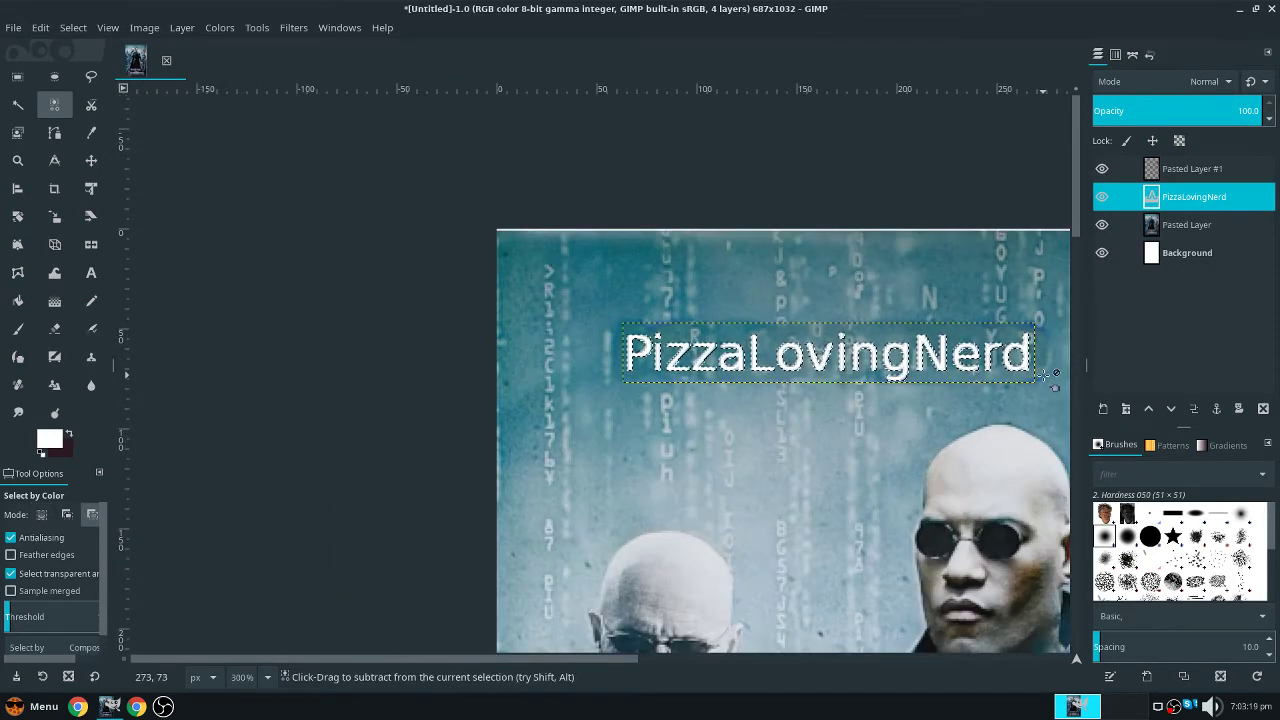
scroll(1011, 463, up, 2)
click(1103, 408)
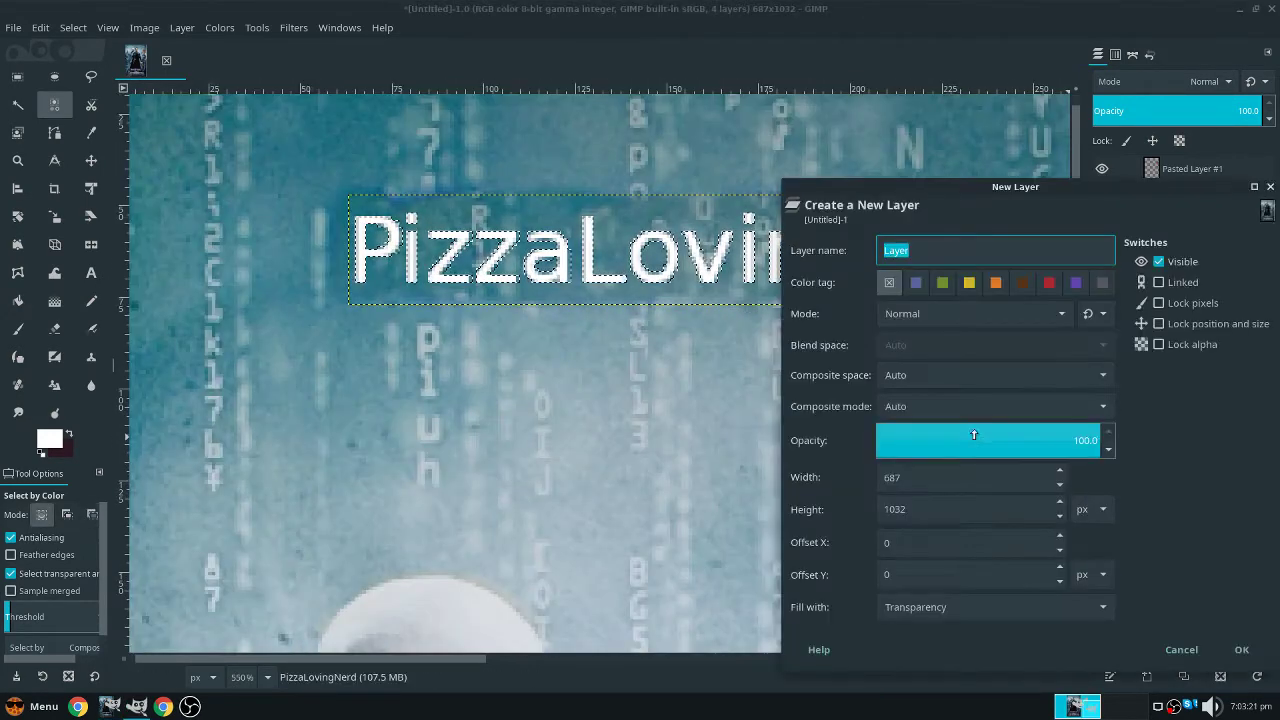
click(1241, 649)
Grow the selection around the letters outward by 20 px
click(73, 27)
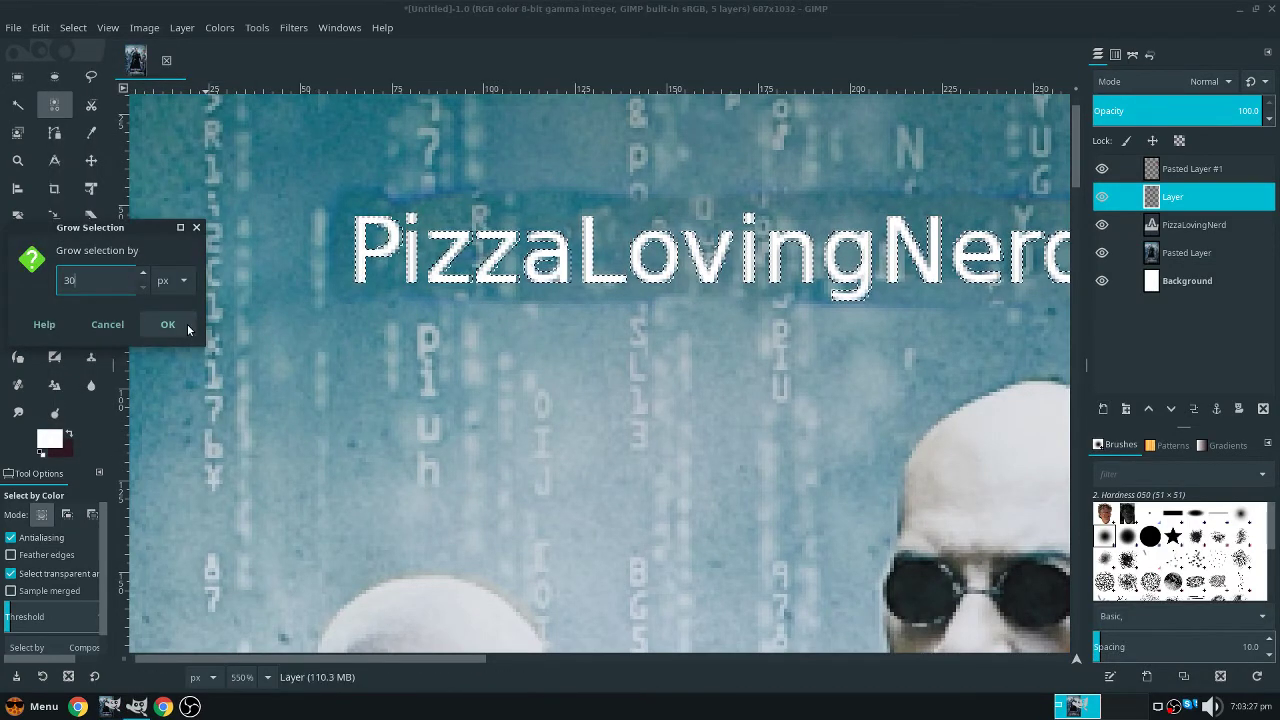
click(187, 327)
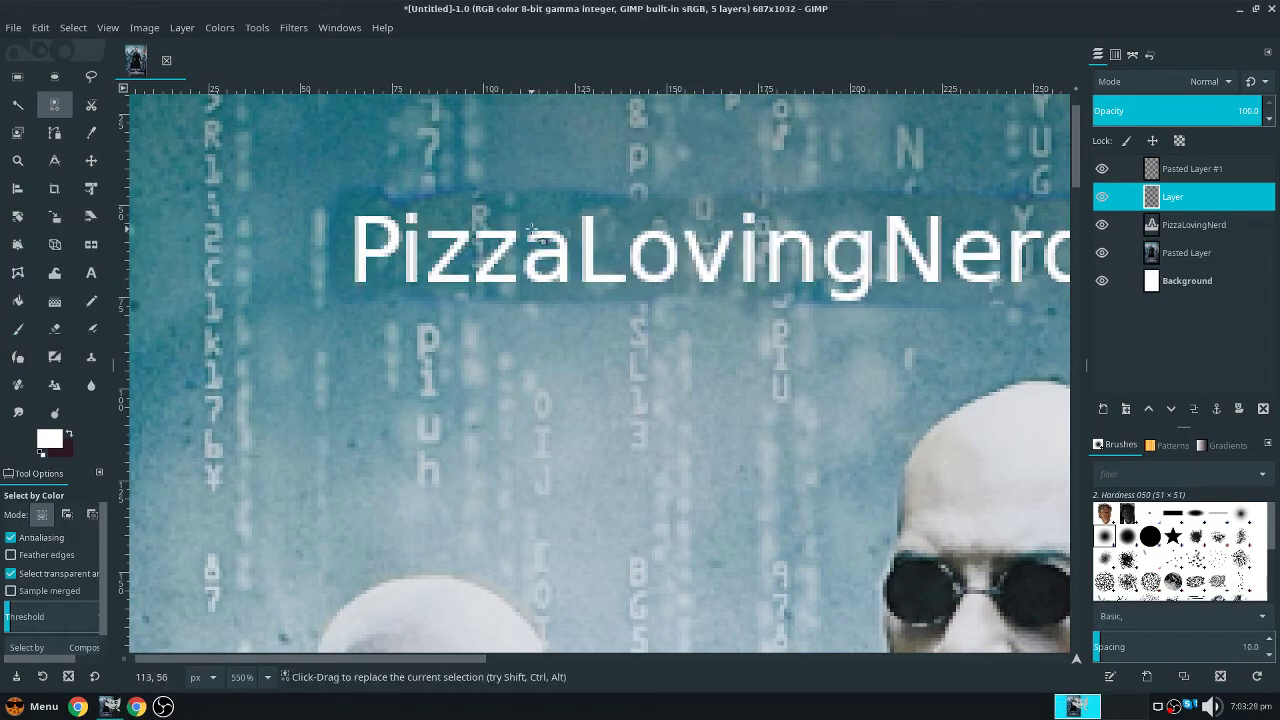
scroll(515, 228, down, 7)
scroll(512, 228, up, 9)
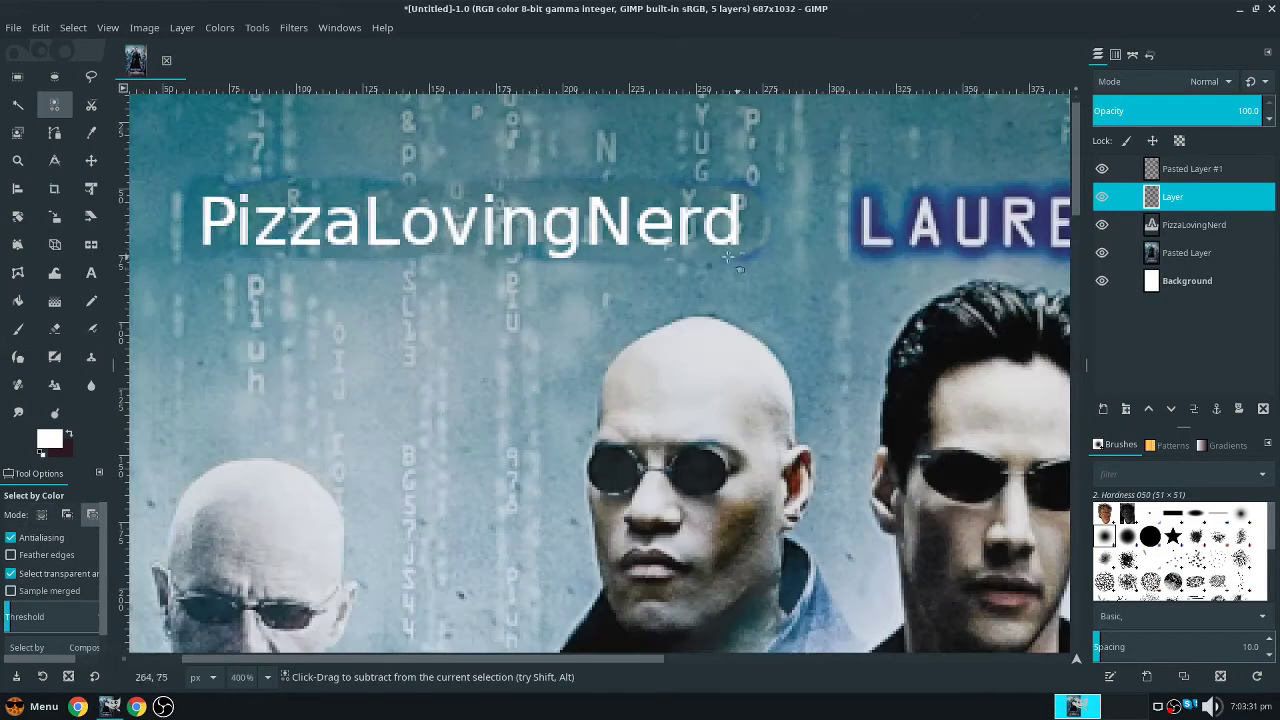
scroll(482, 232, down, 5)
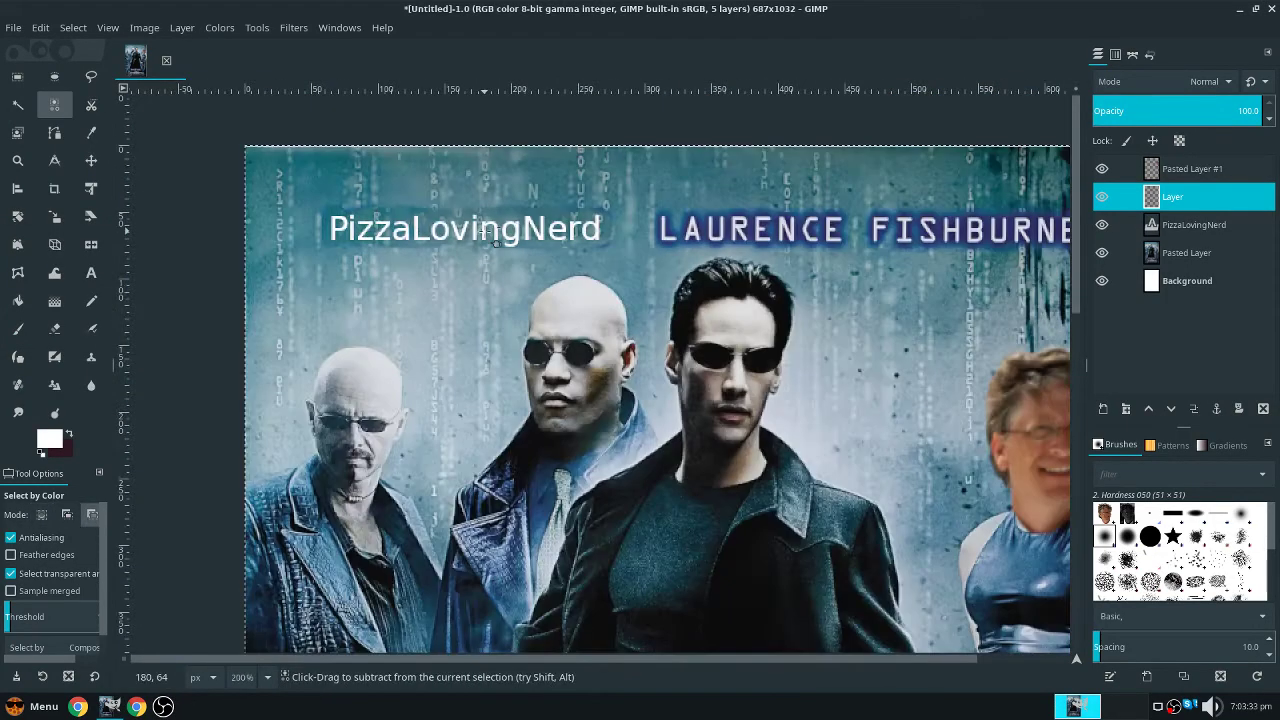
scroll(293, 212, up, 2)
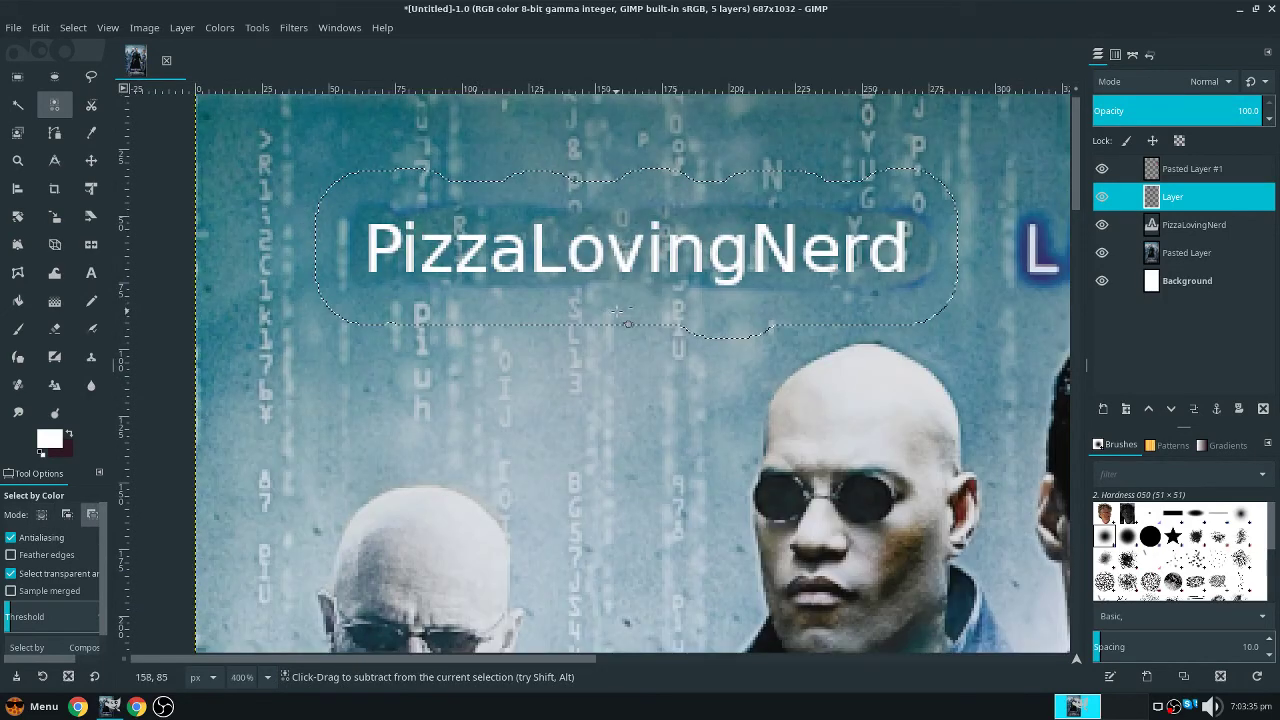
scroll(617, 312, down, 1)
click(73, 27)
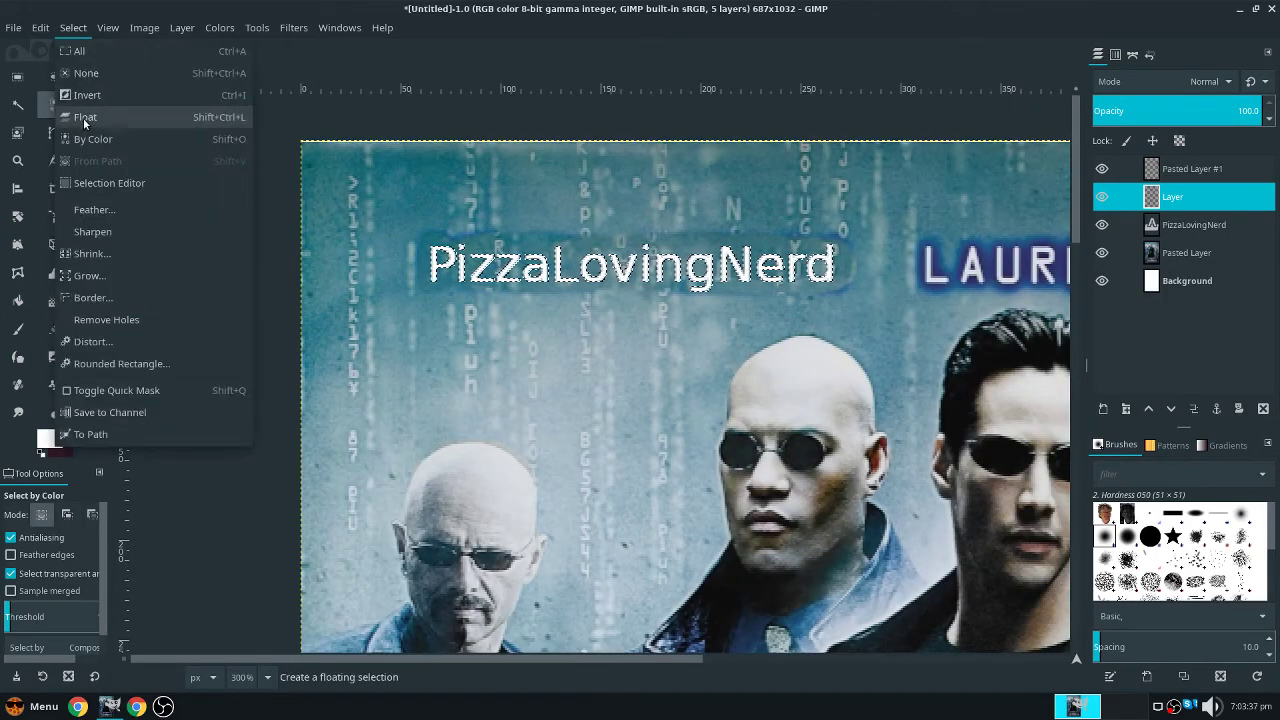
click(88, 276)
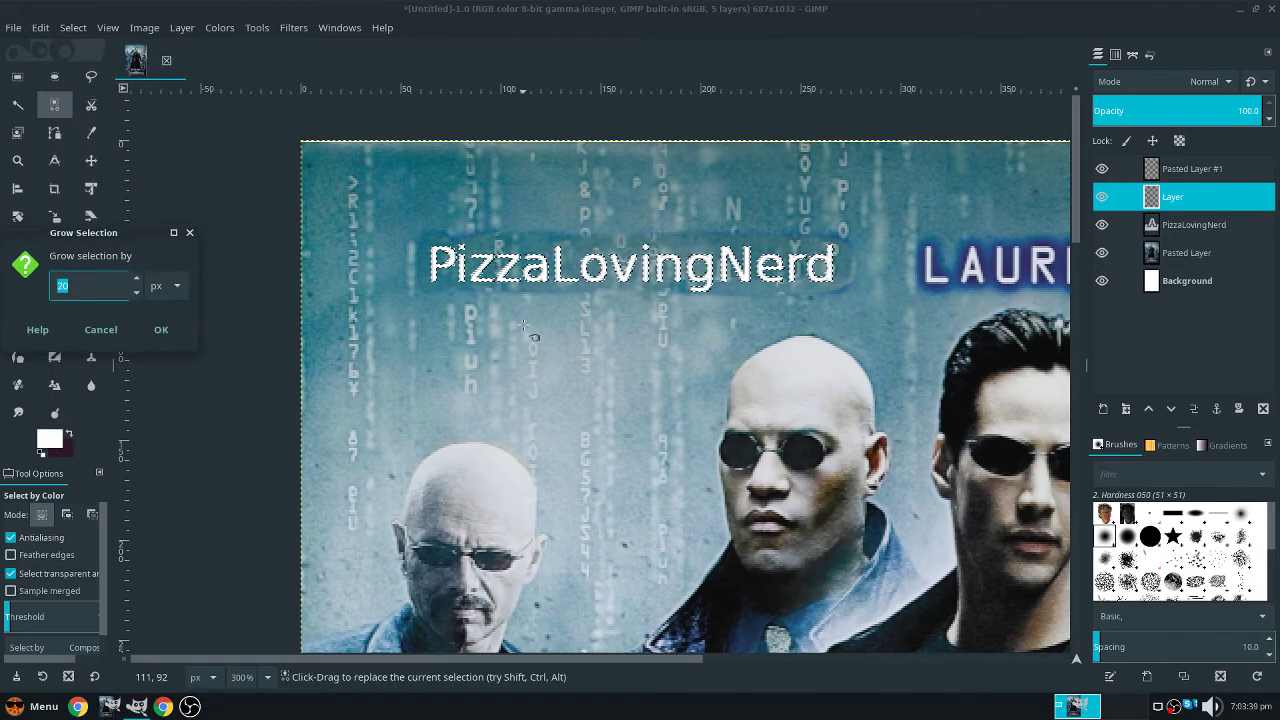
key(Return)
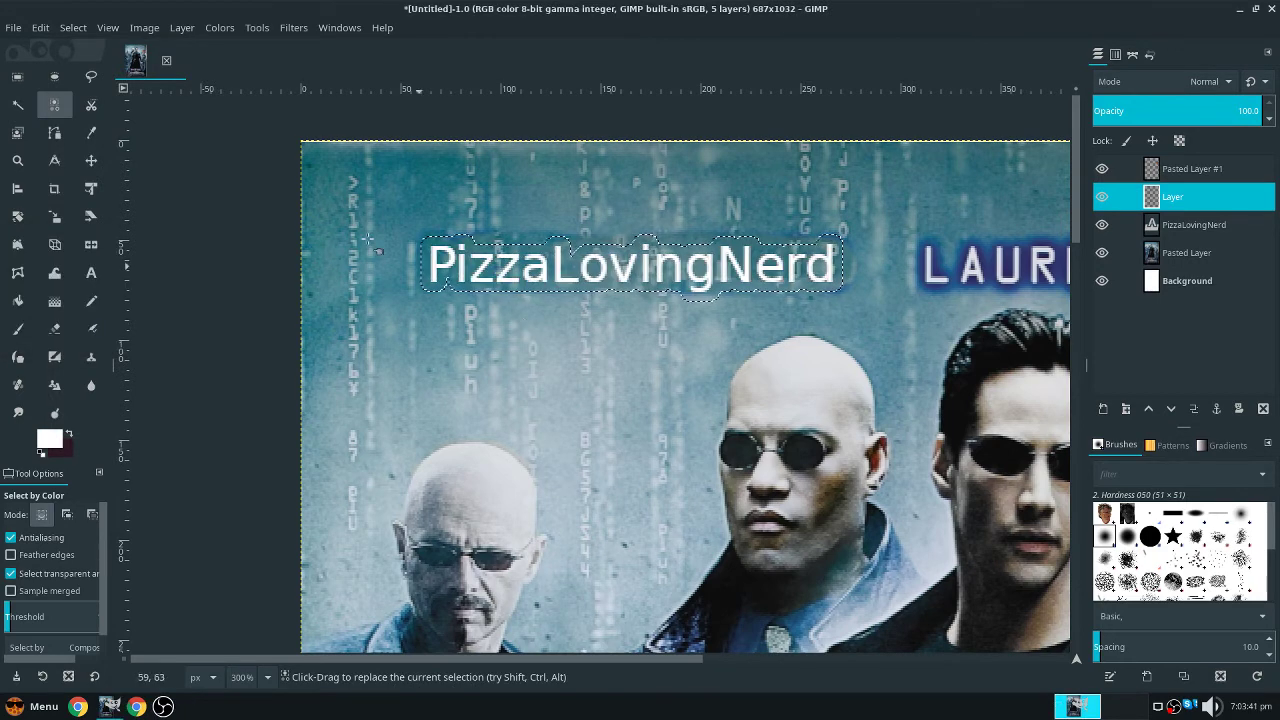
Shrink the selection by 1 px
click(73, 27)
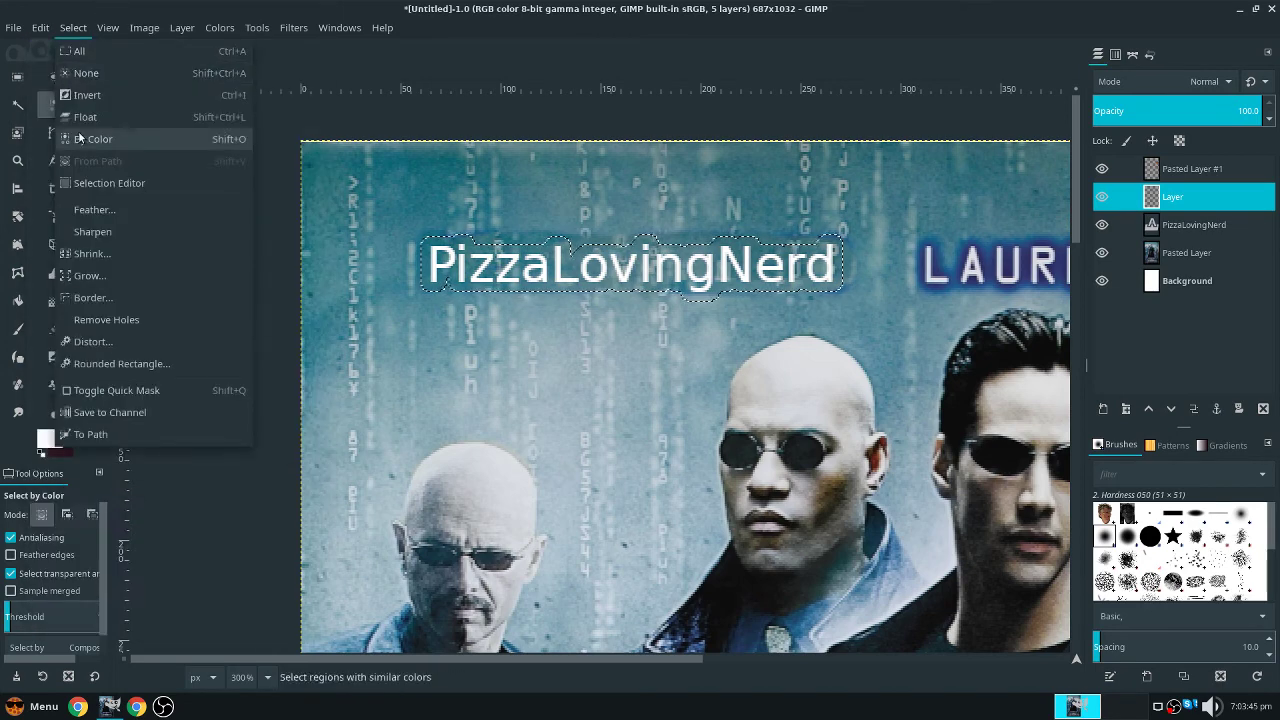
click(91, 253)
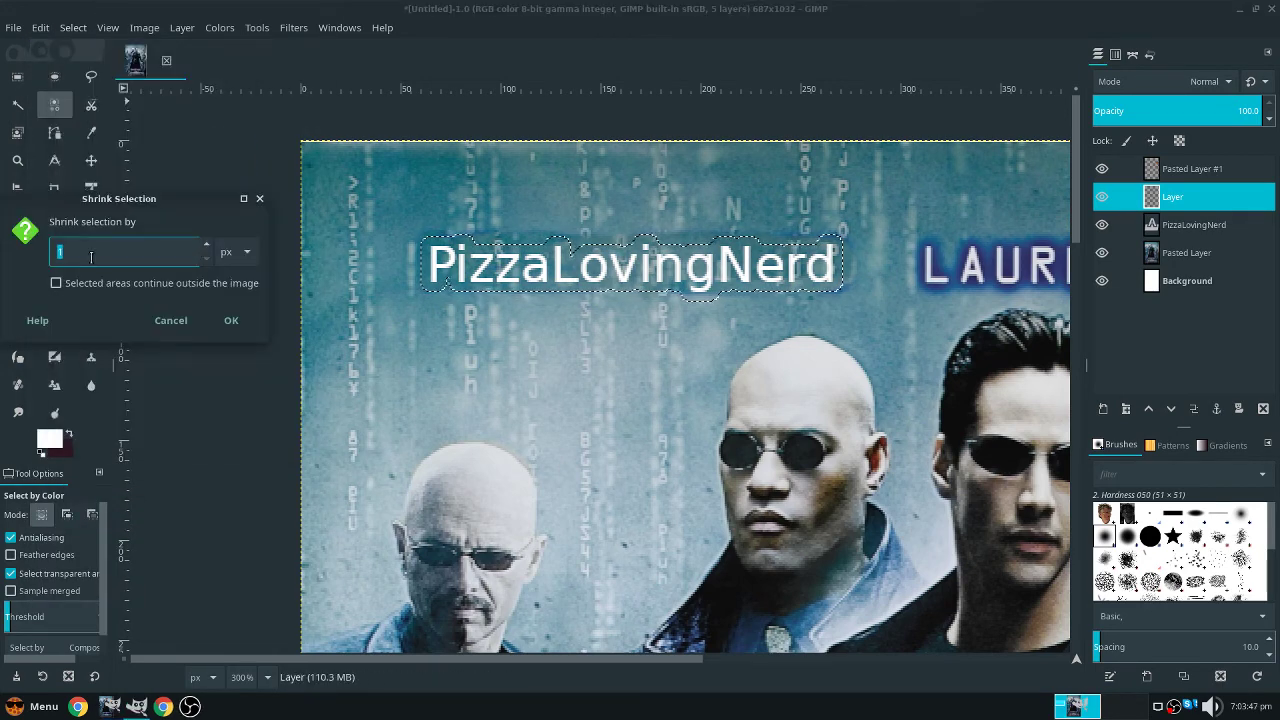
click(231, 320)
scroll(632, 212, up, 1)
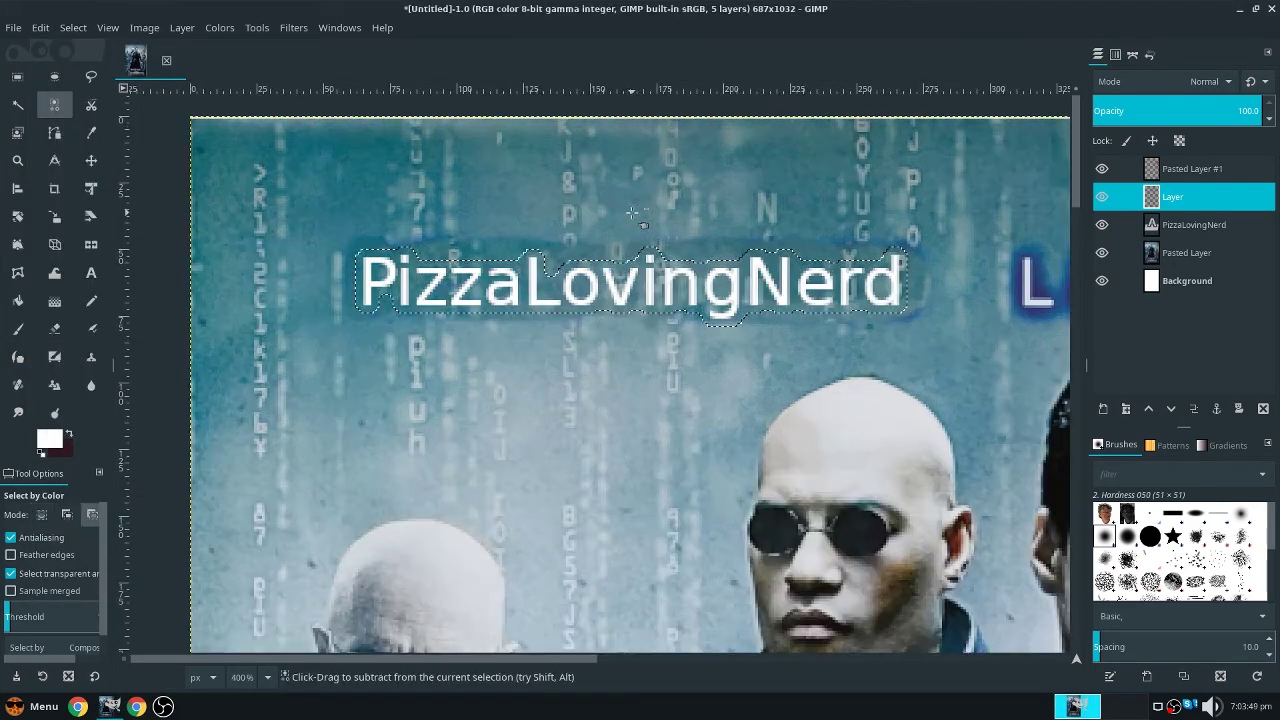
Pick the dark blue colour from the Pasted Layer with the Color Picker
scroll(632, 212, up, 1)
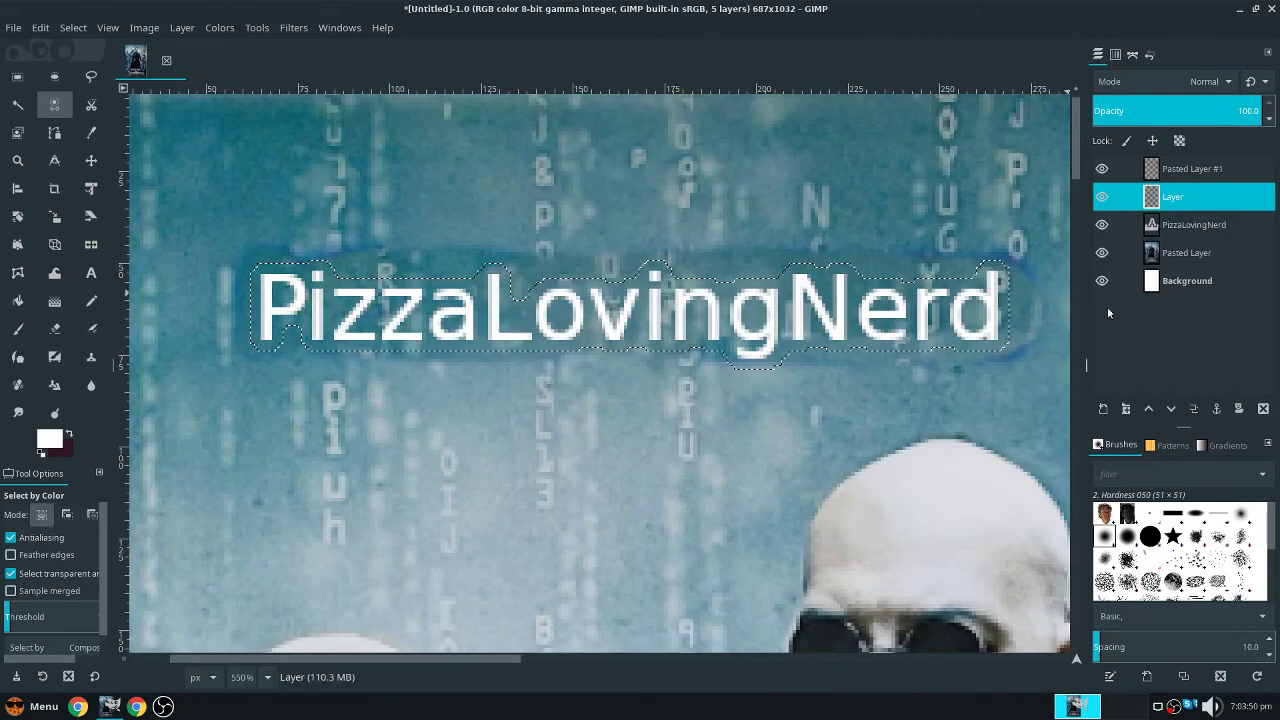
click(90, 134)
click(1186, 253)
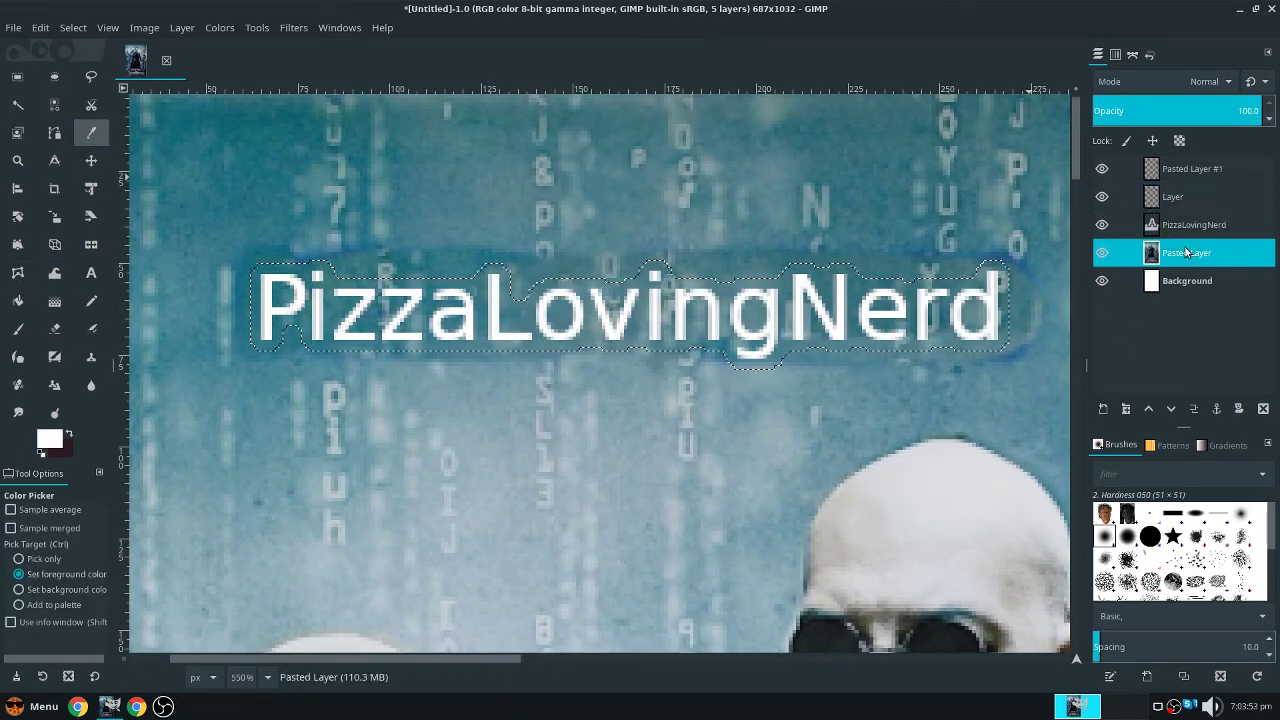
scroll(670, 258, down, 6)
scroll(670, 258, up, 6)
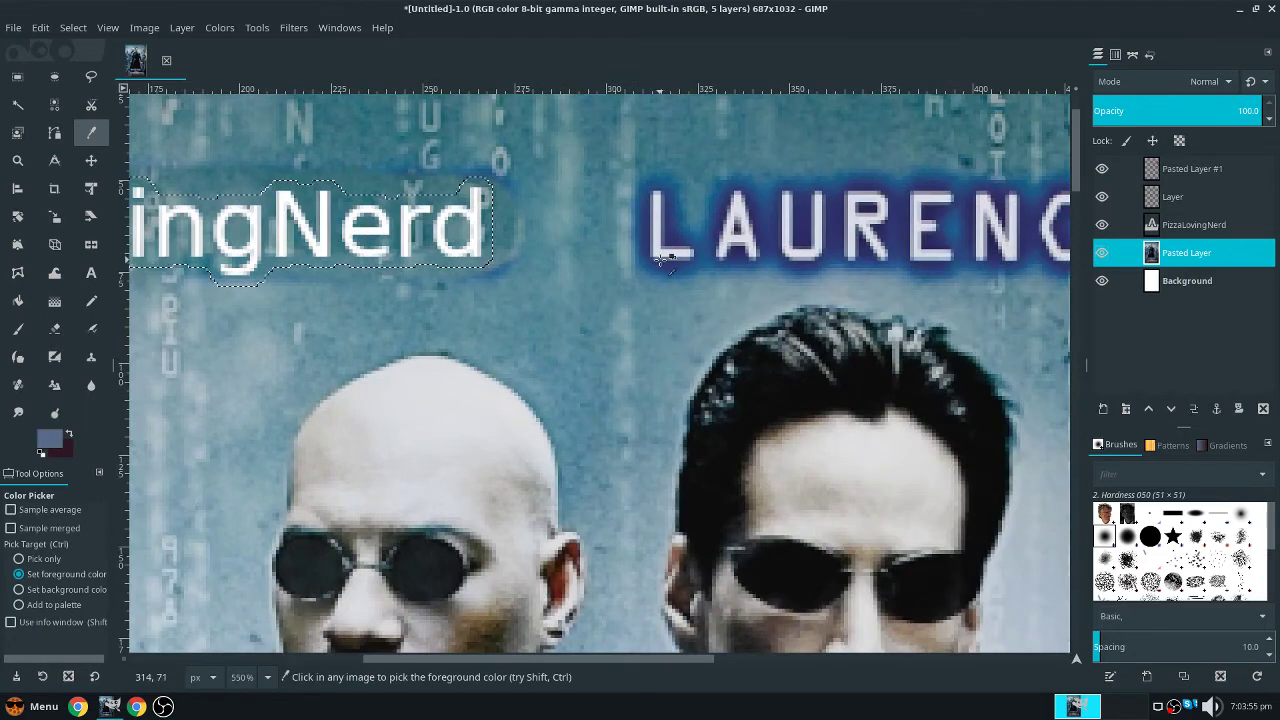
scroll(730, 245, up, 4)
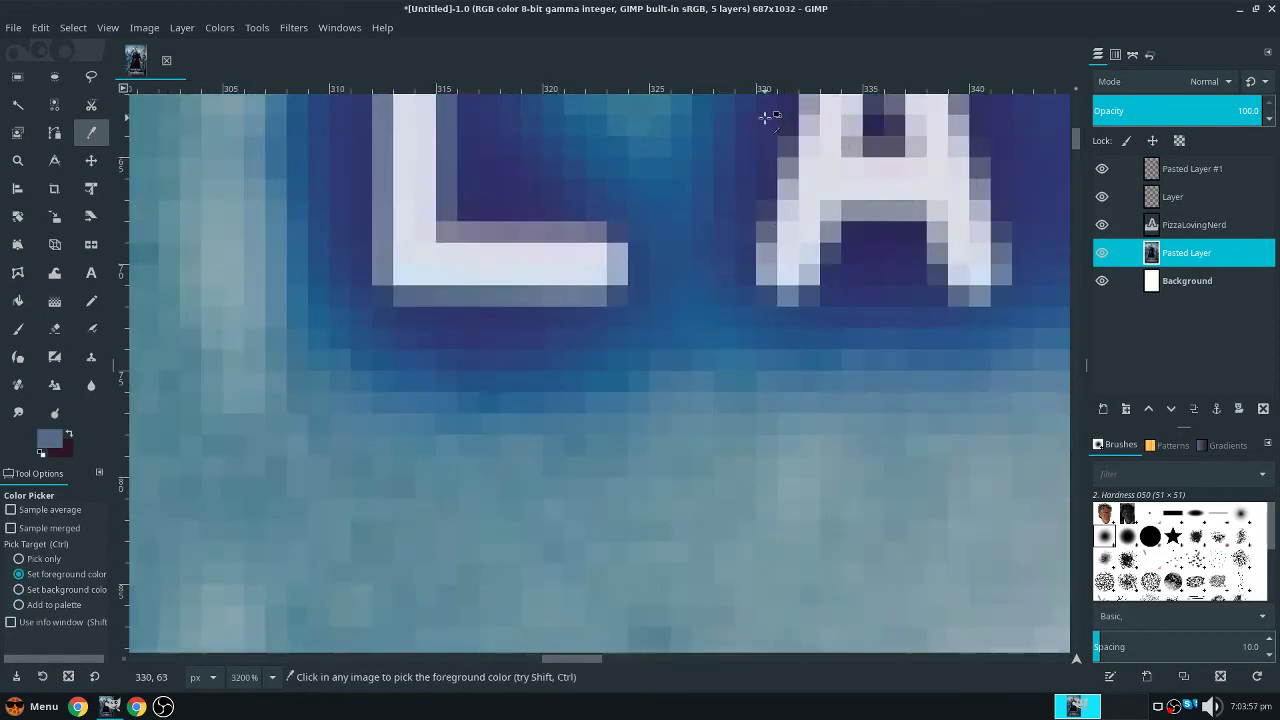
scroll(767, 133, down, 15)
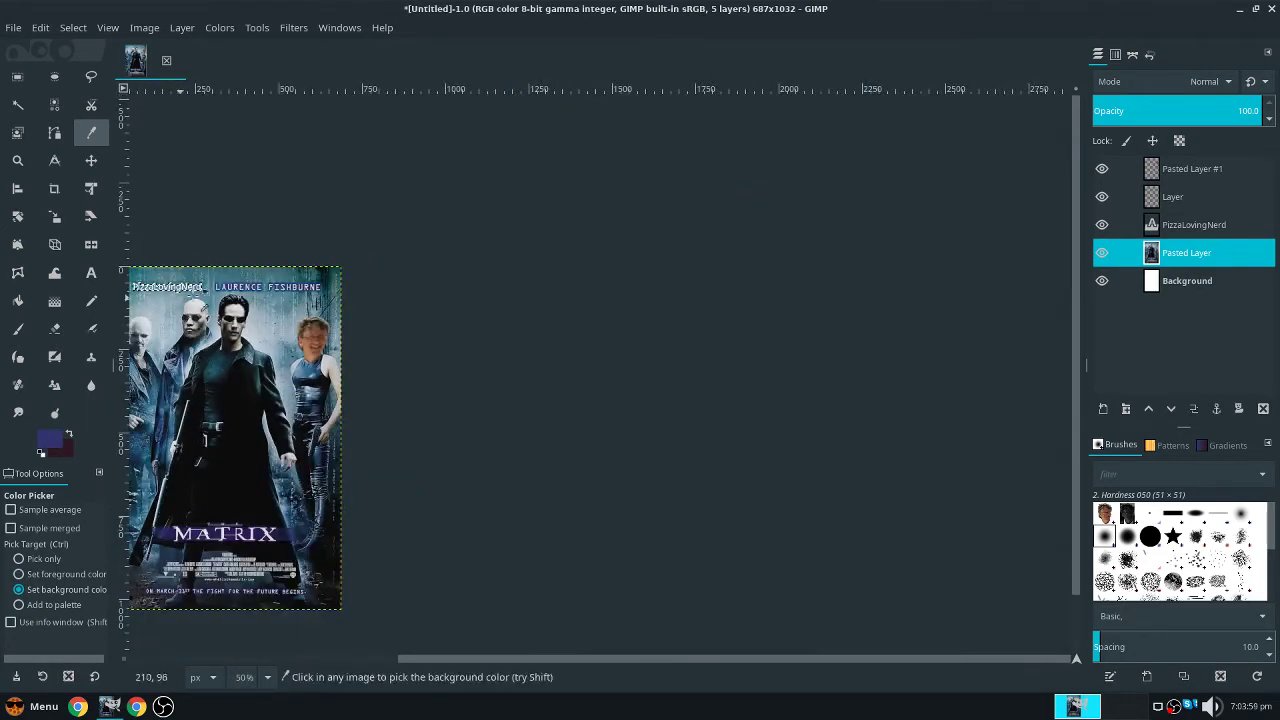
scroll(200, 300, up, 4)
scroll(170, 340, up, 9)
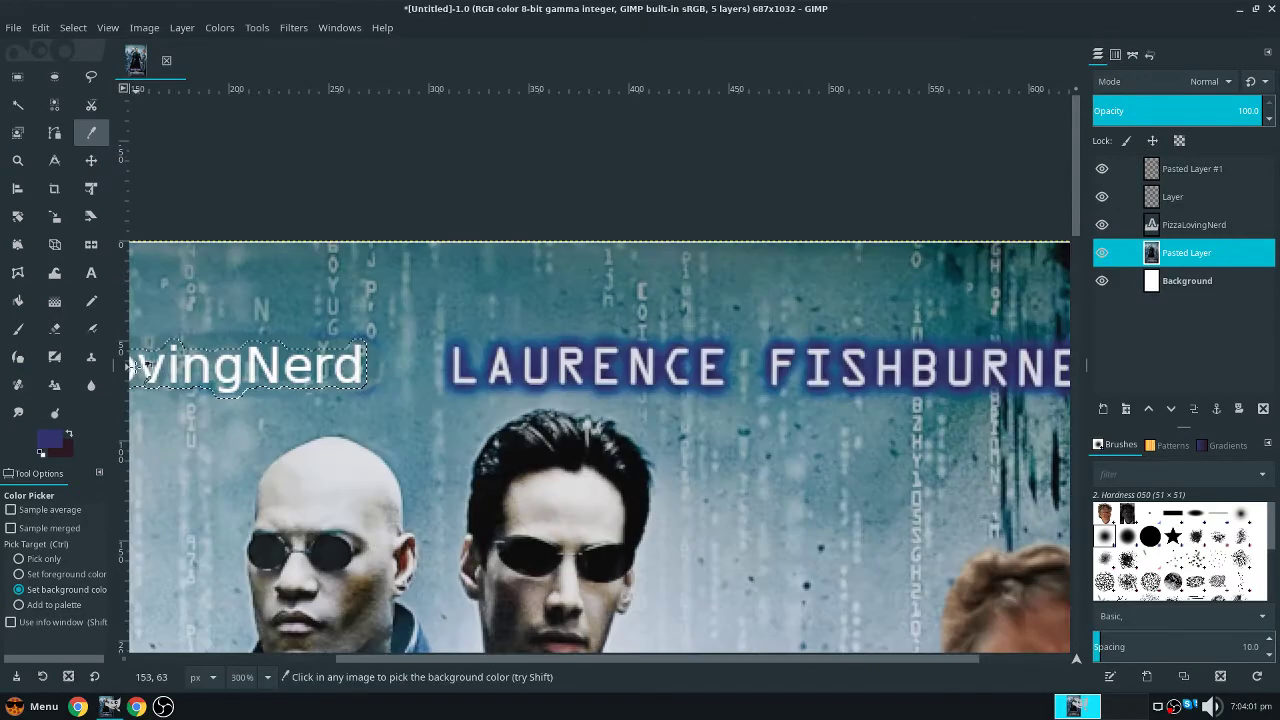
Bucket-fill the selection on 'Layer' with dark blue and move 'Layer' beneath the text layer
click(17, 300)
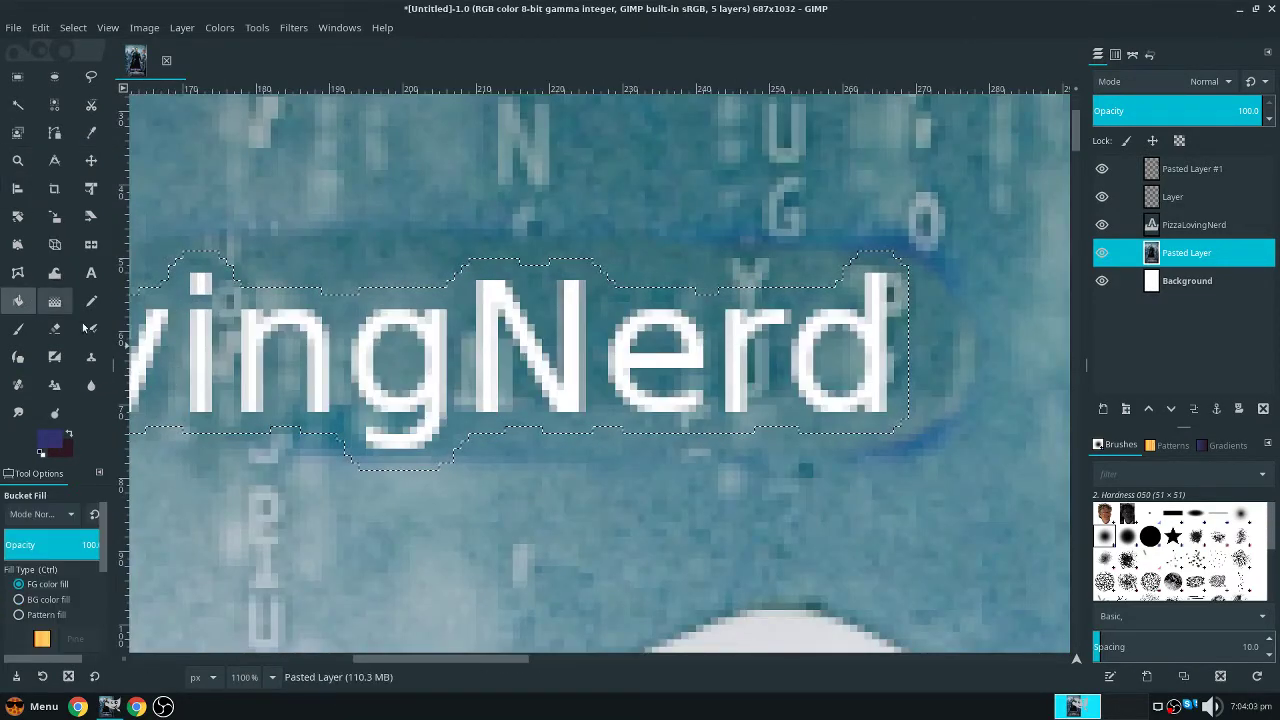
click(1176, 197)
click(586, 329)
scroll(619, 346, down, 3)
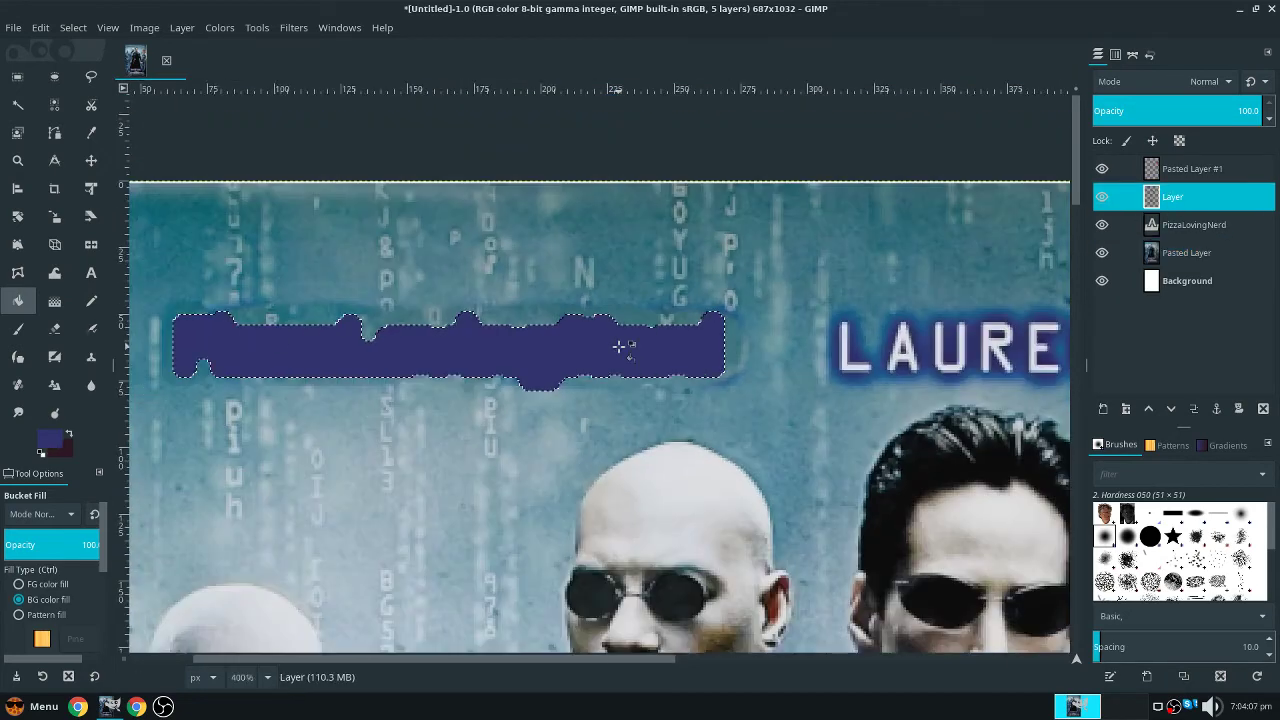
drag(1150, 205, 1170, 240)
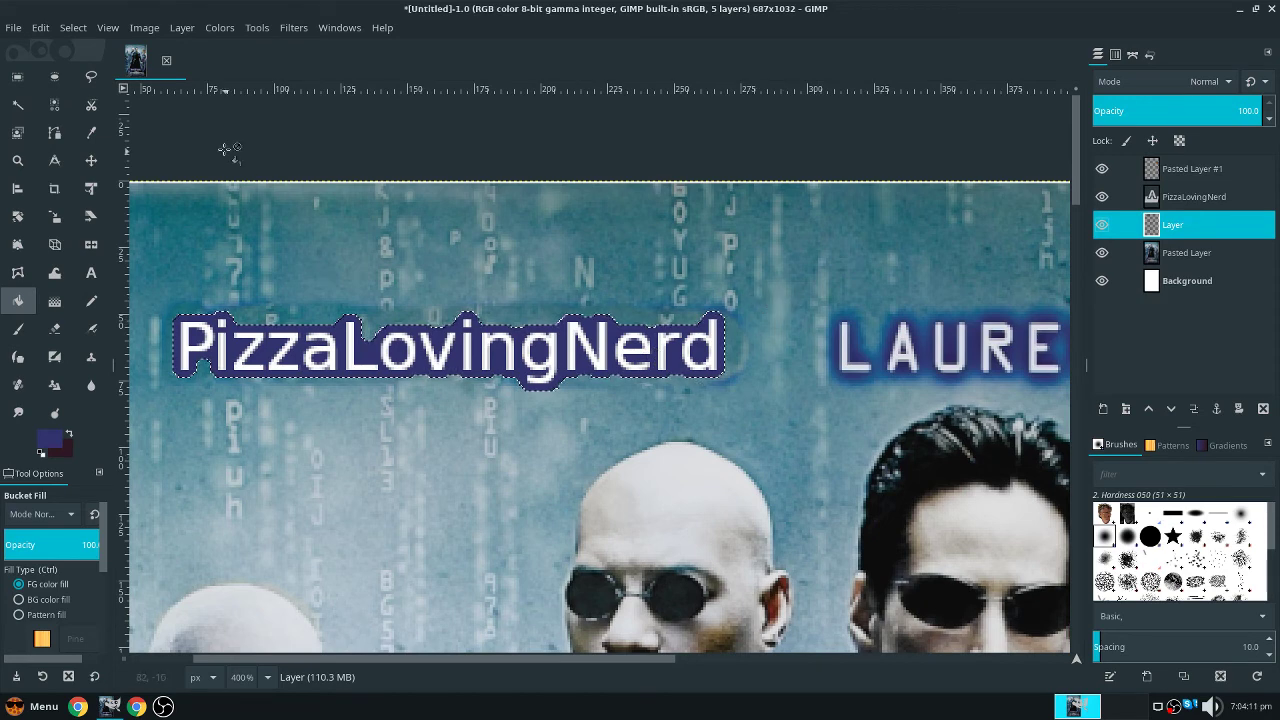
click(258, 27)
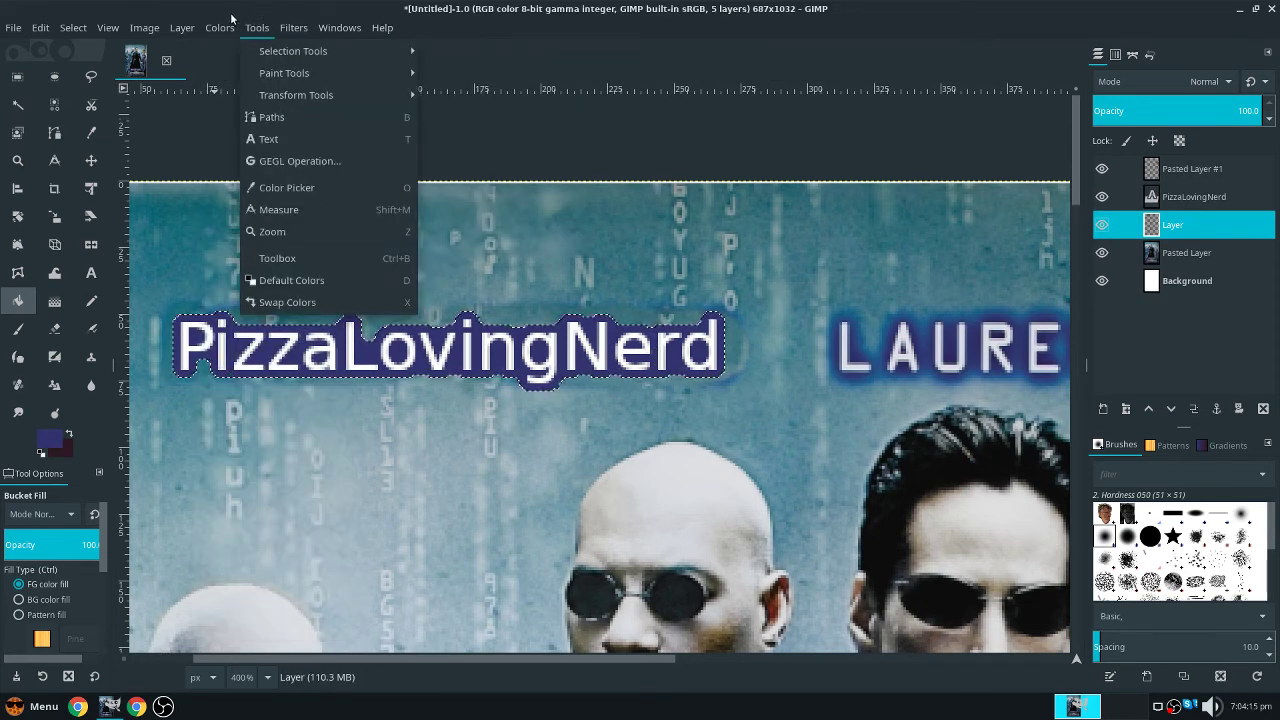
Apply Gaussian Blur to the blue fill layer twice
mouse_move(293, 27)
mouse_move(324, 121)
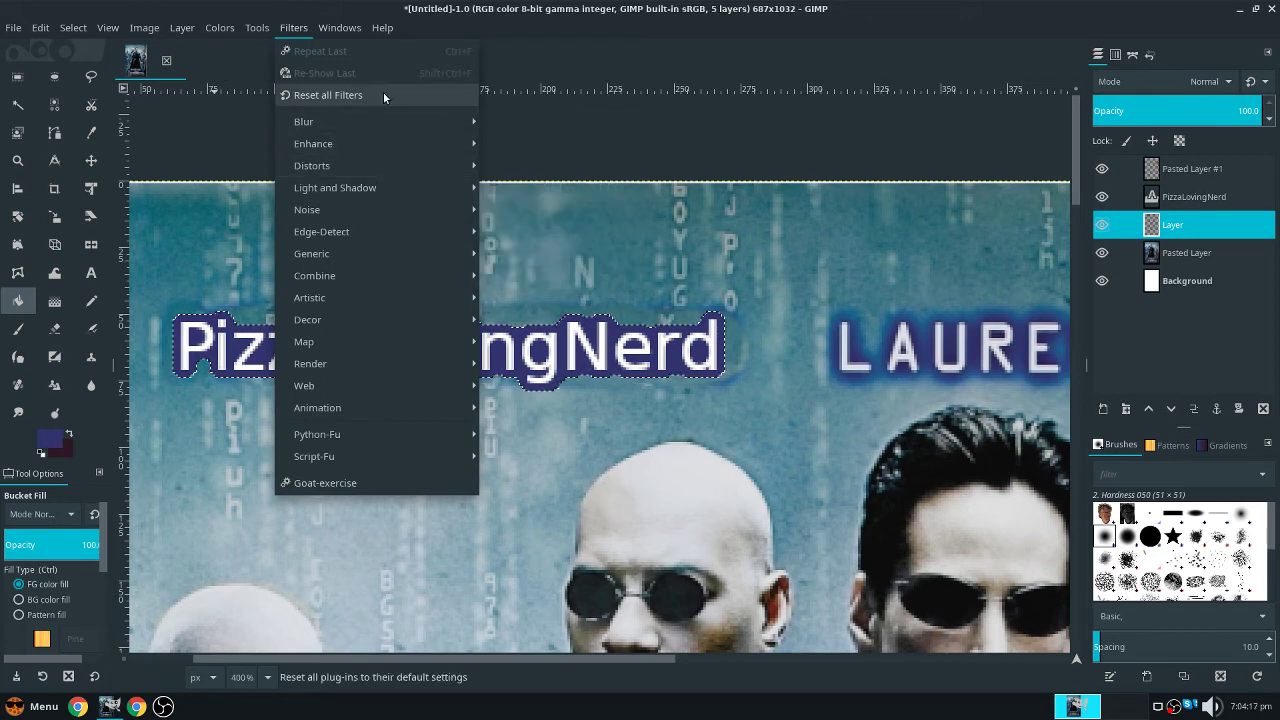
mouse_move(404, 113)
click(505, 122)
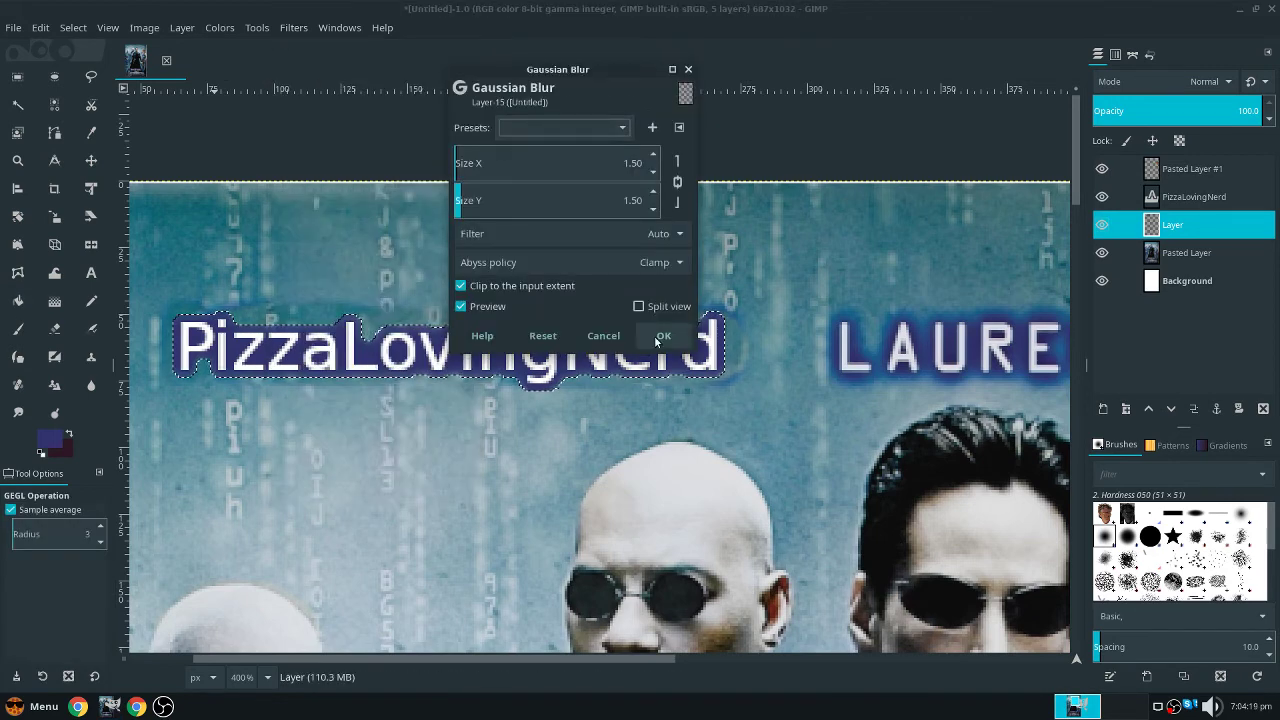
click(656, 335)
click(293, 27)
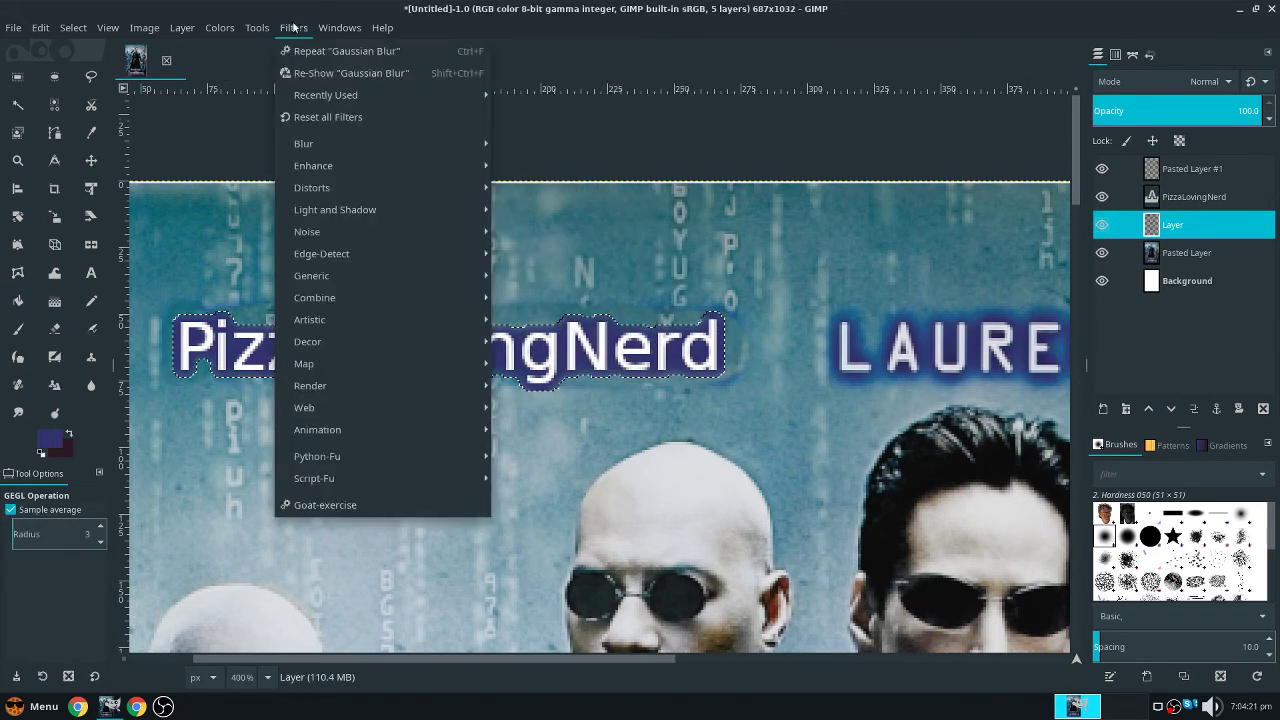
click(330, 48)
Keep the blue fill layer active and clear the selection with Select > None
click(1140, 247)
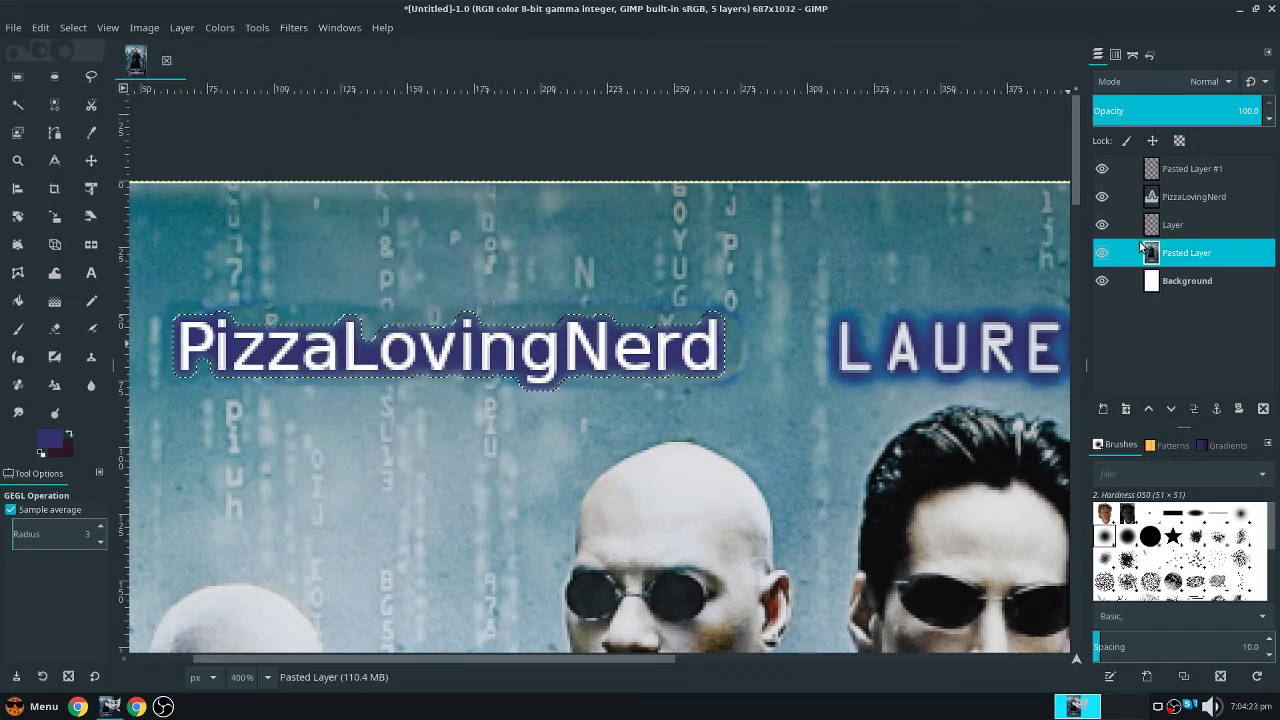
click(1157, 224)
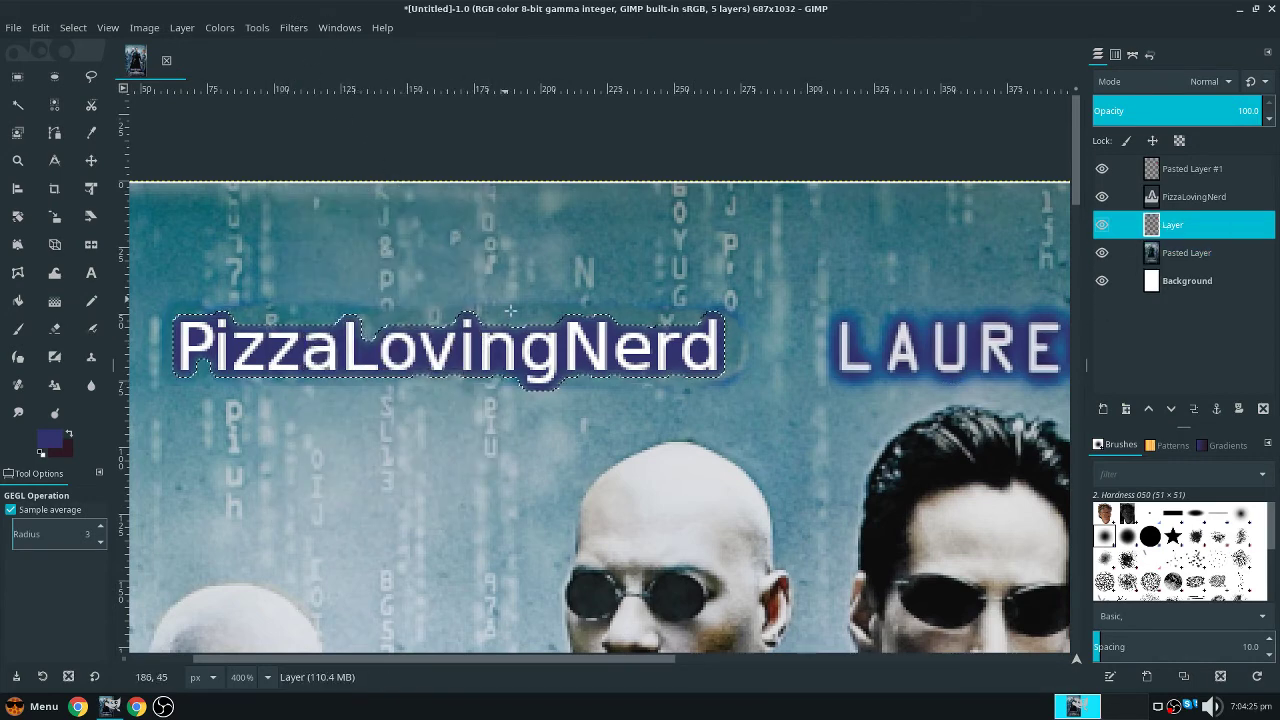
key(minus)
key(minus)
click(73, 27)
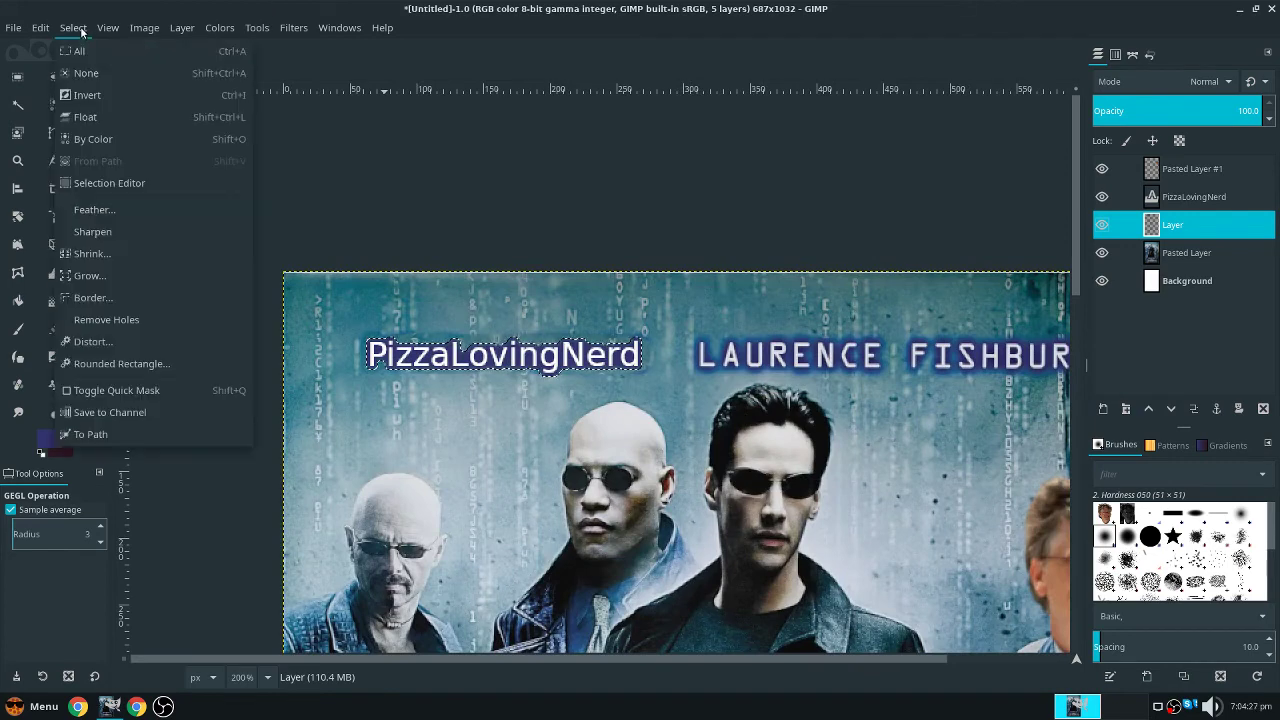
click(100, 74)
key(plus)
key(plus)
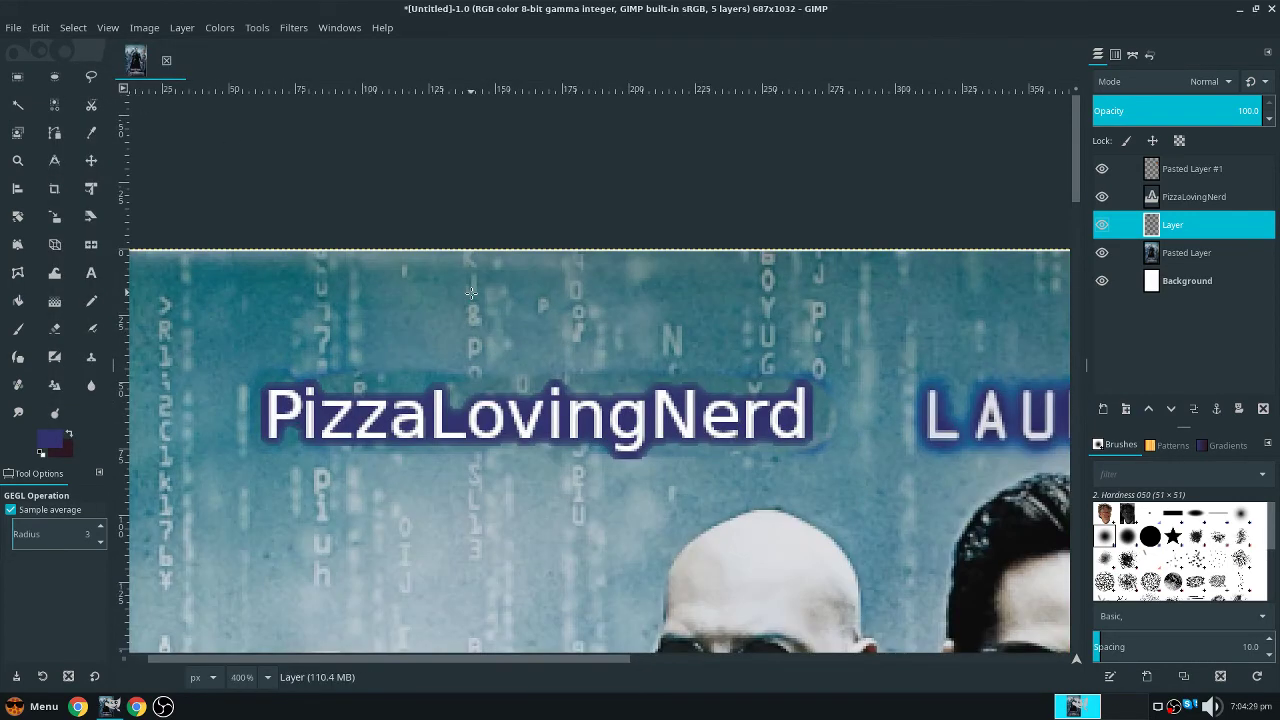
Enlarge the selection around the text with Select > Grow, entering 1
click(70, 27)
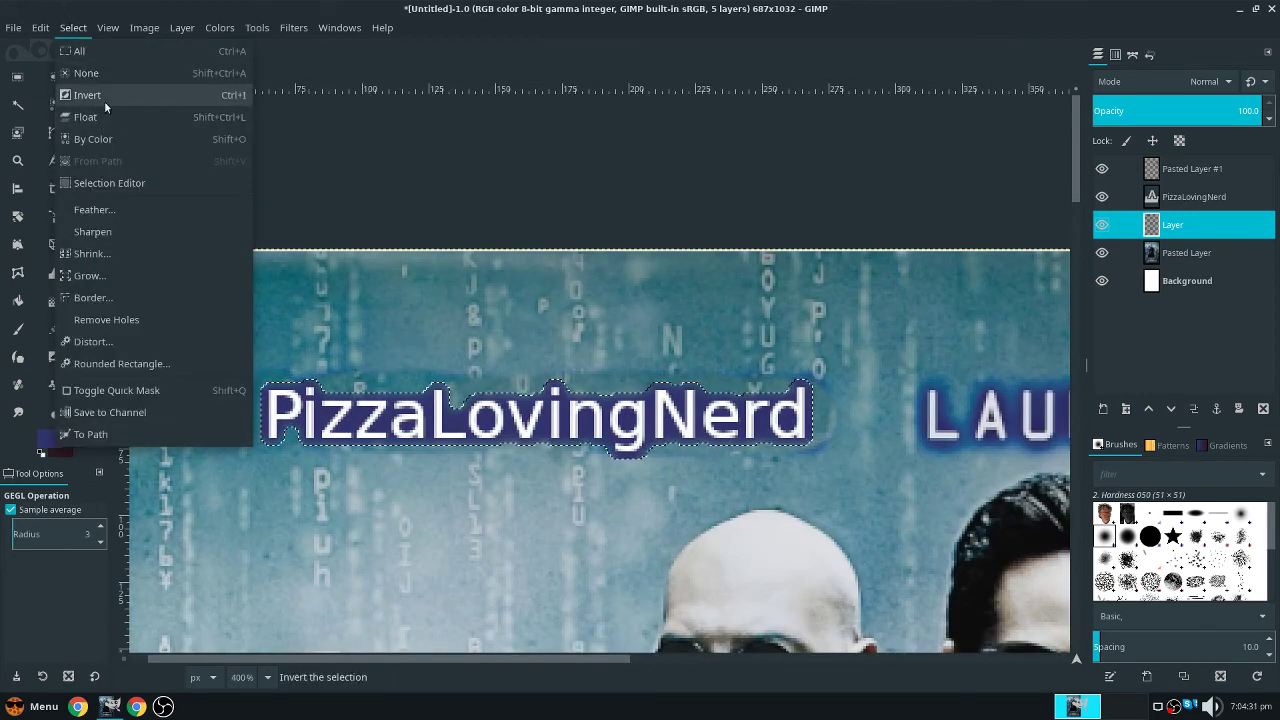
click(130, 278)
text(10)
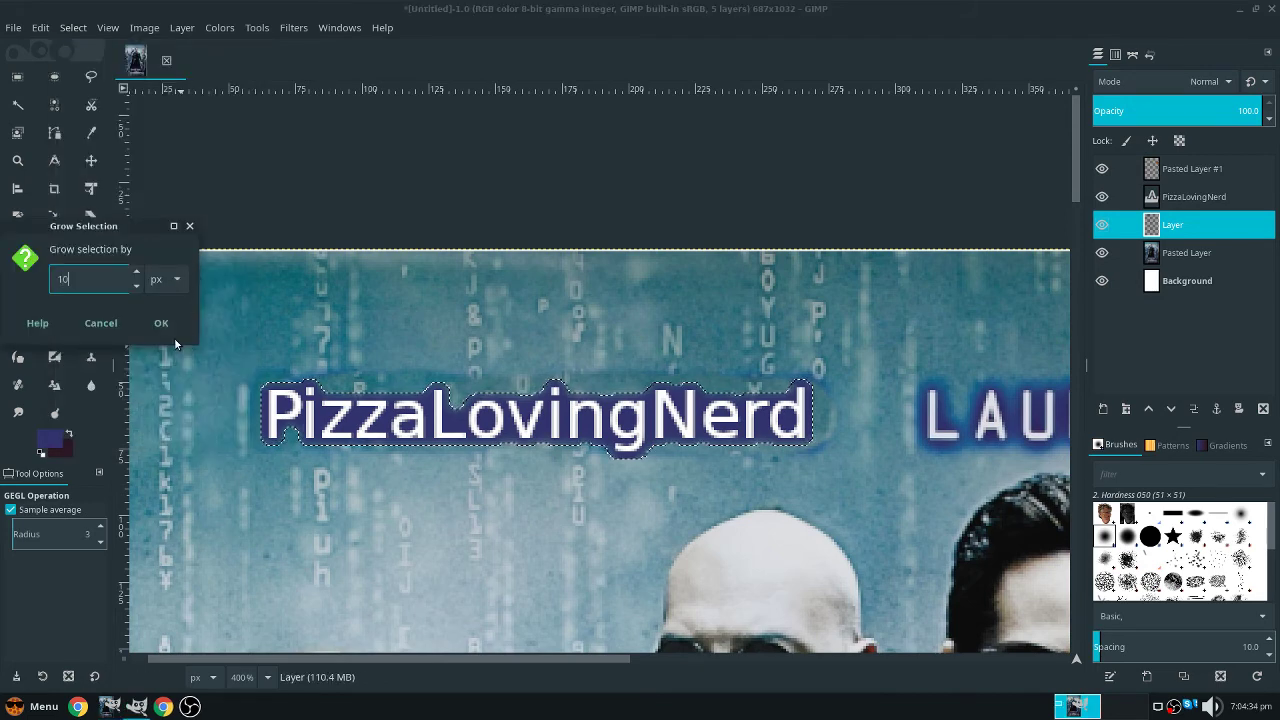
click(171, 330)
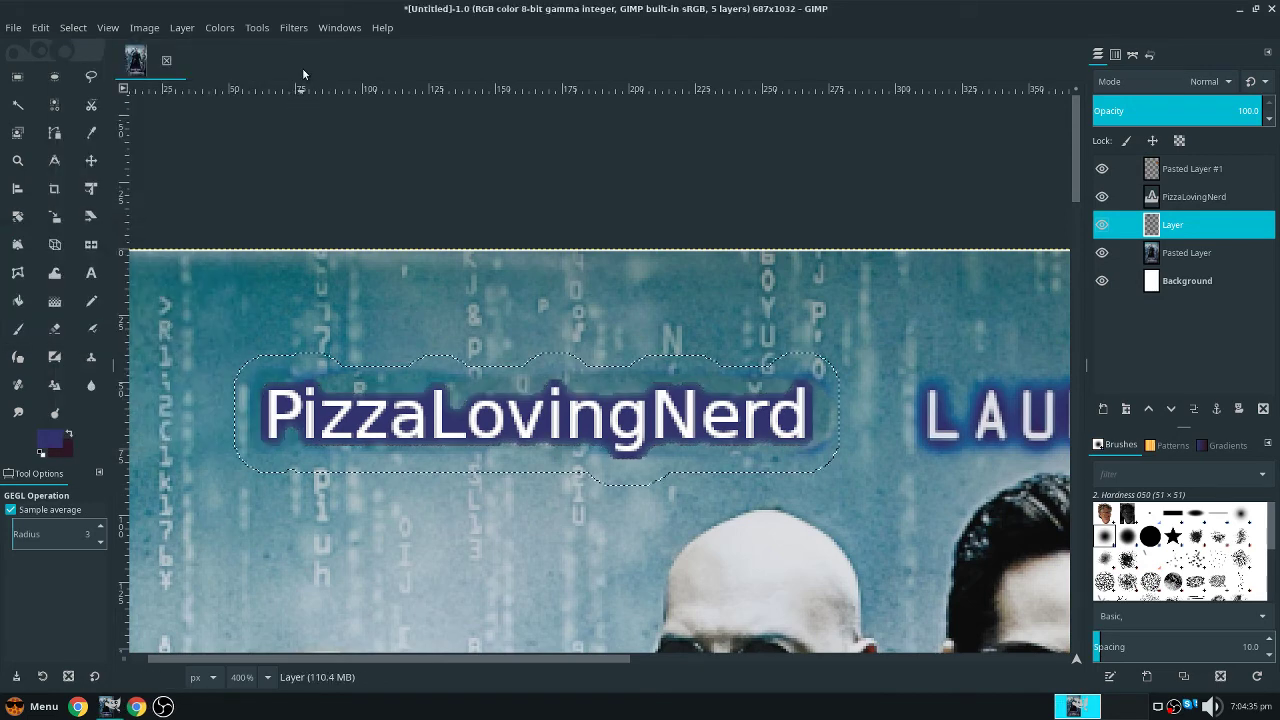
Apply Gaussian Blur once more to soften the glow behind the text
click(293, 27)
mouse_move(376, 141)
click(575, 141)
click(658, 332)
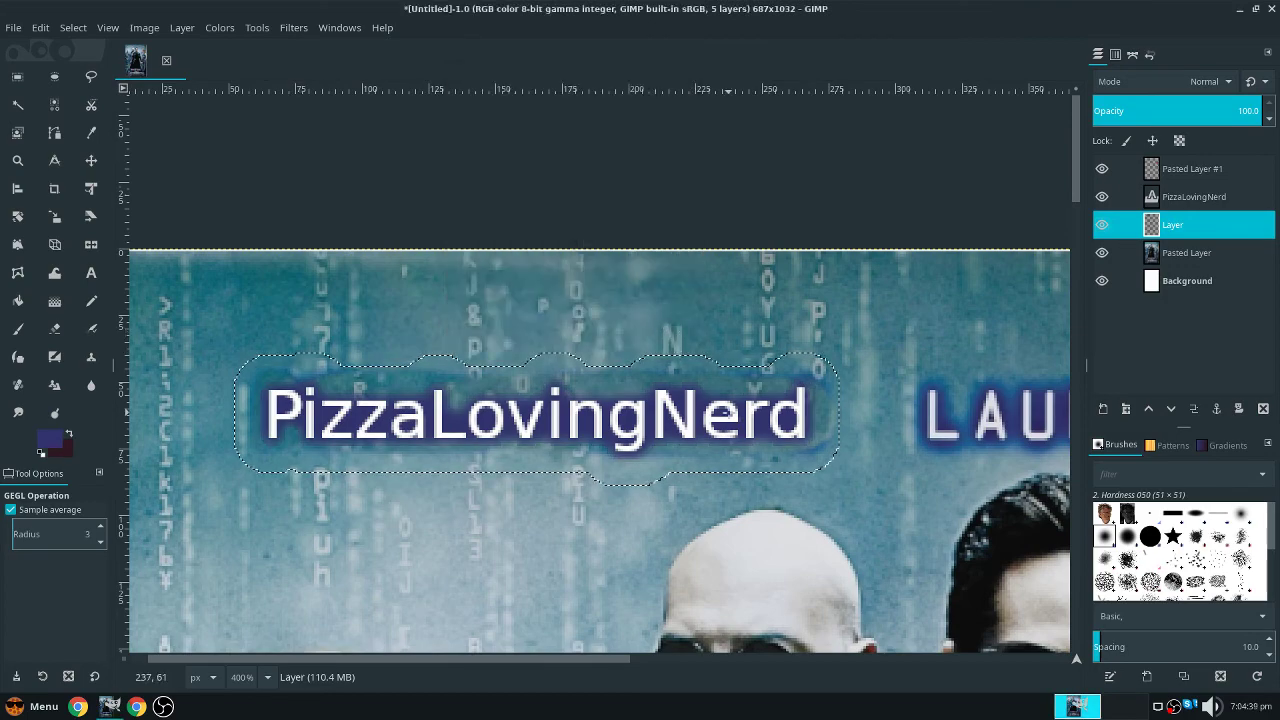
scroll(679, 354, down, 1)
scroll(679, 354, up, 3)
scroll(677, 413, down, 2)
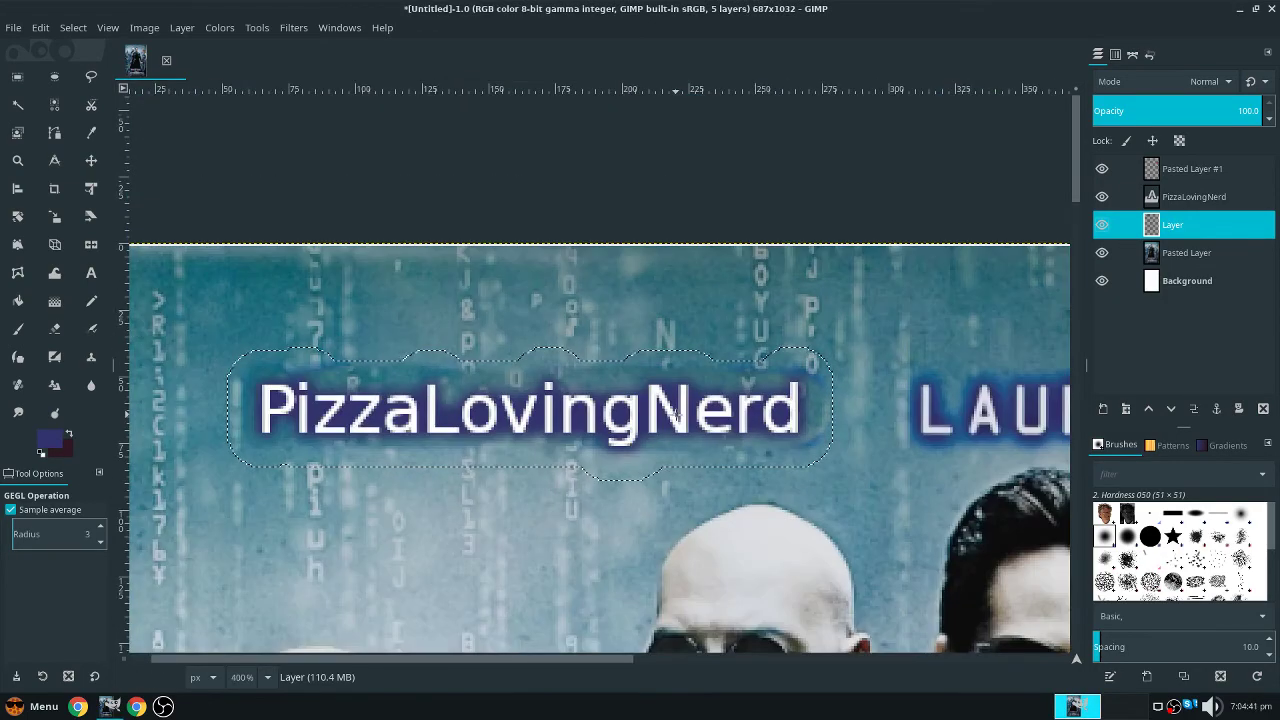
scroll(677, 413, down, 6)
scroll(800, 497, up, 3)
scroll(757, 332, down, 3)
scroll(739, 331, up, 2)
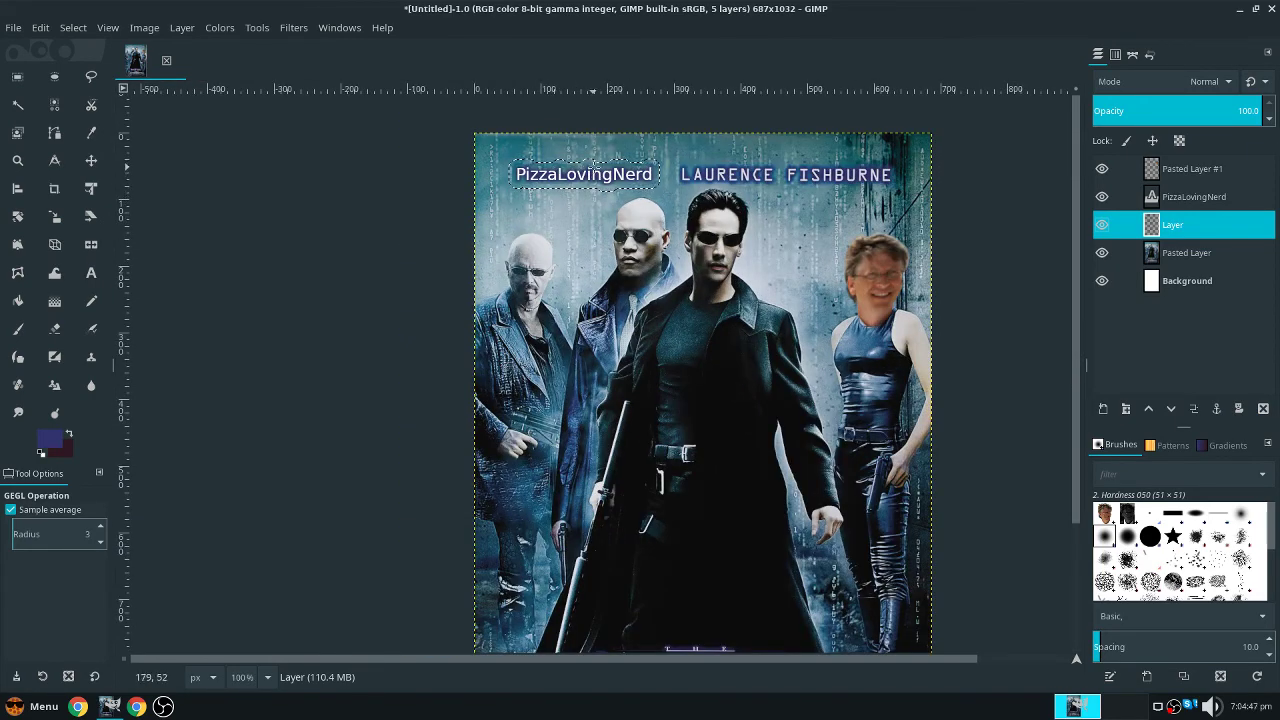
scroll(745, 341, down, 1)
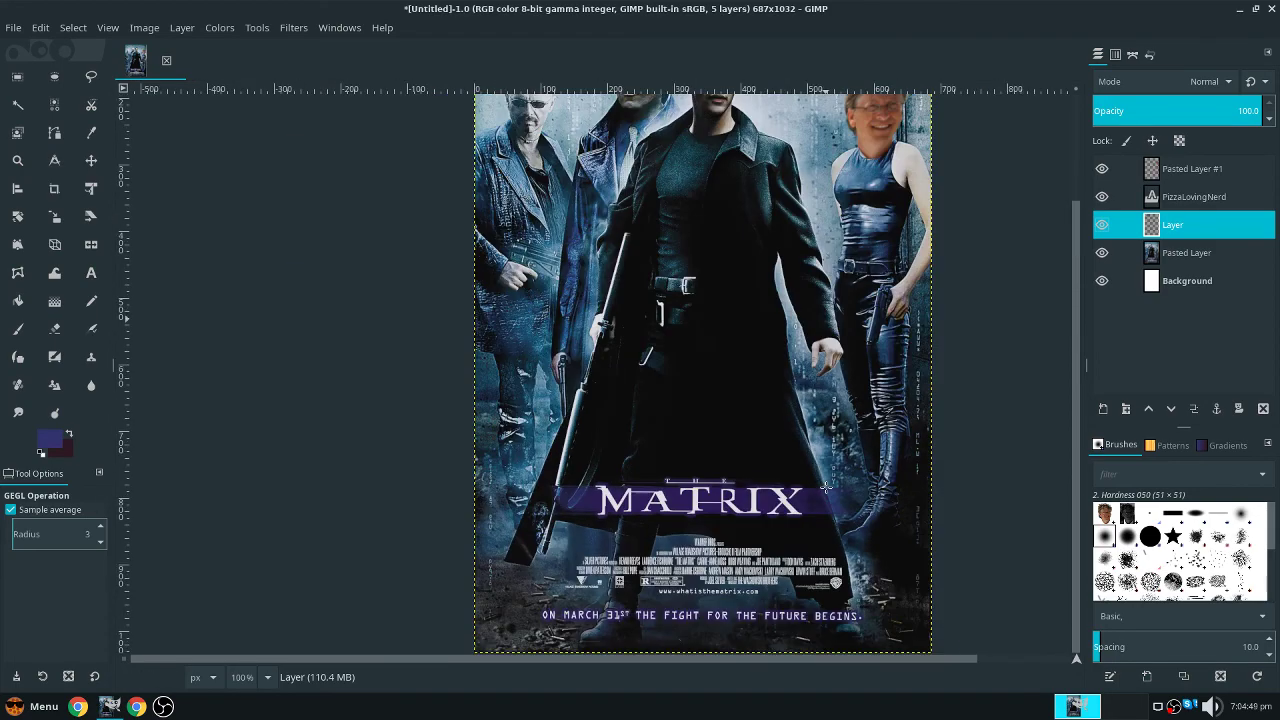
scroll(760, 300, down, 1)
scroll(798, 212, up, 4)
scroll(798, 212, up, 1)
scroll(787, 419, up, 1)
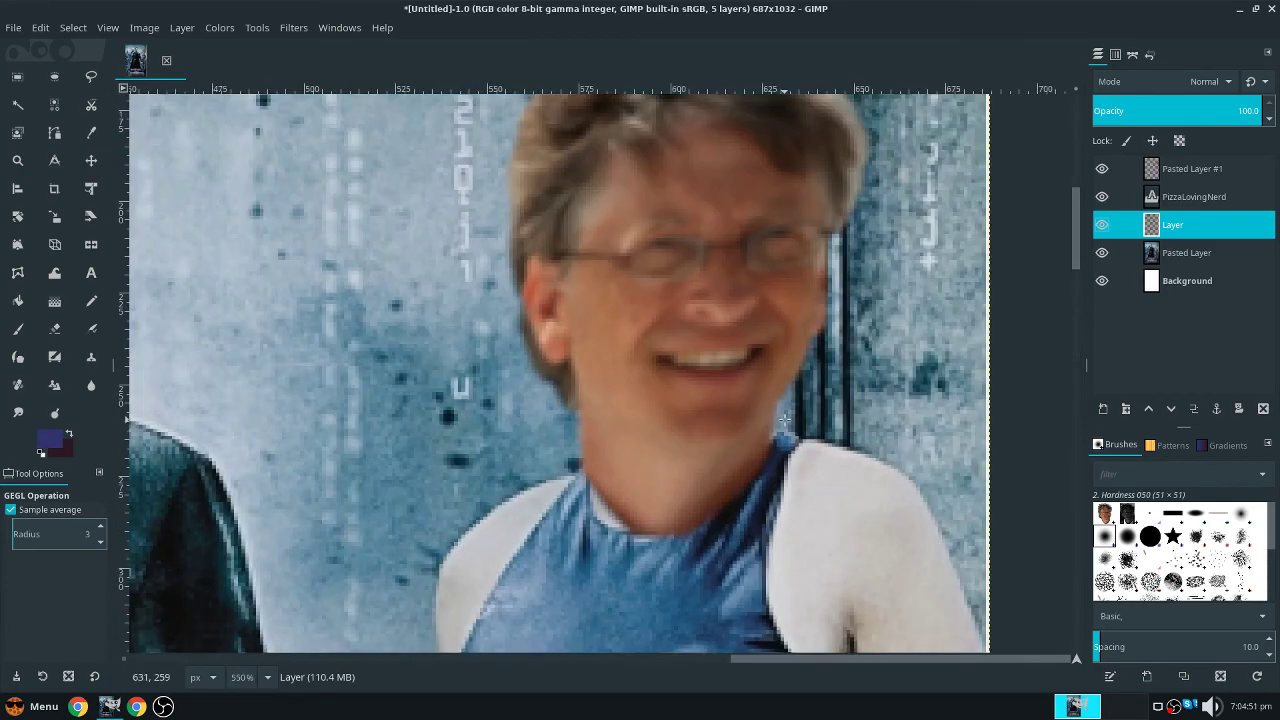
scroll(787, 419, down, 5)
scroll(721, 433, up, 1)
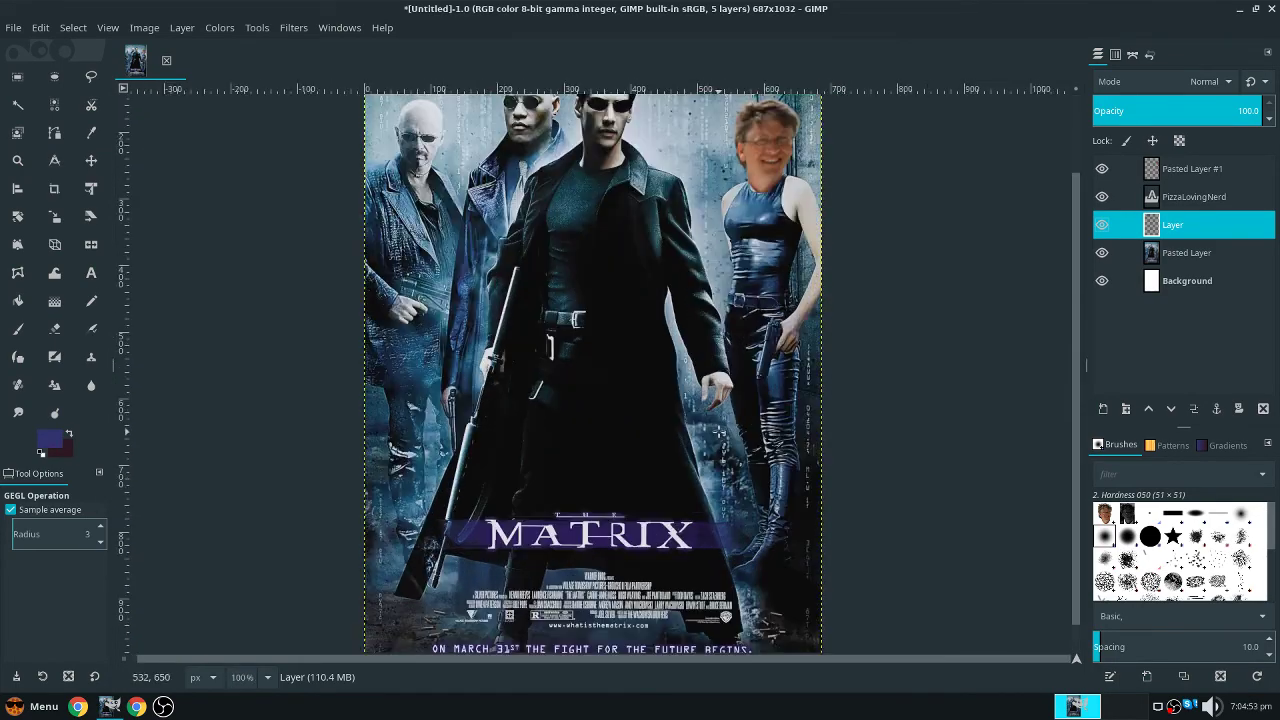
scroll(719, 430, down, 1)
scroll(705, 434, down, 1)
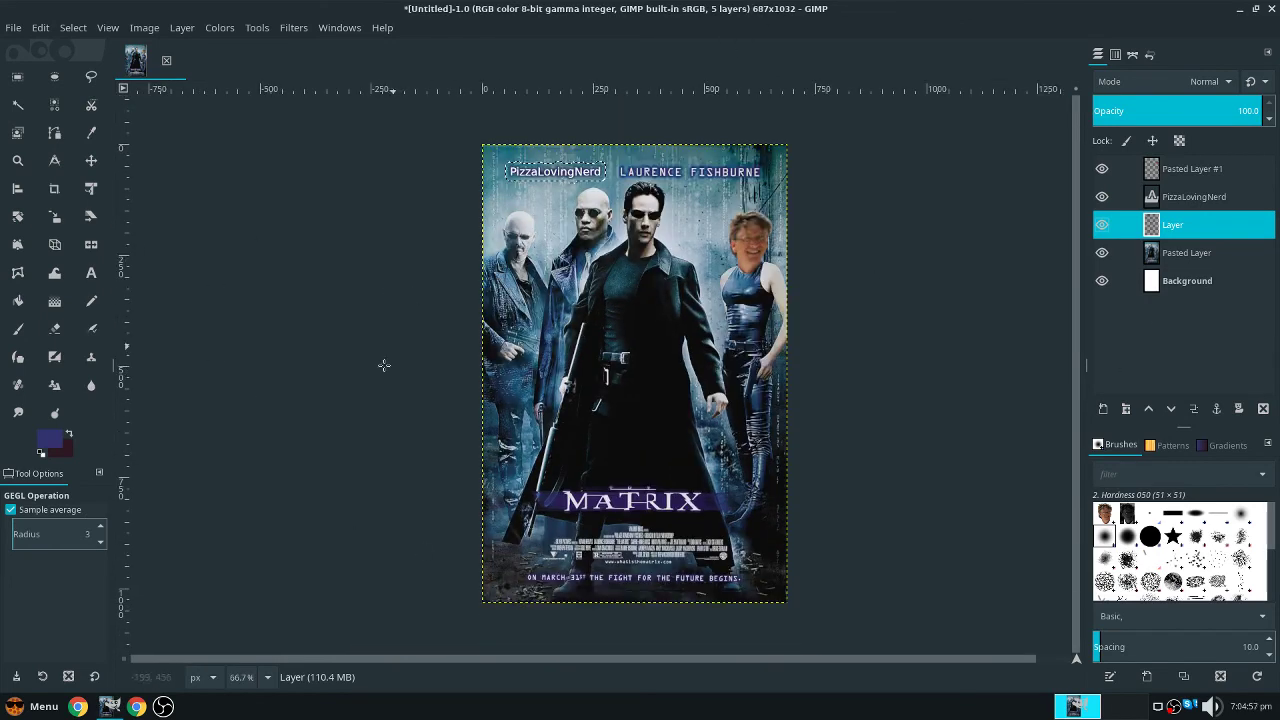
click(136, 706)
click(163, 706)
click(136, 706)
click(136, 706)
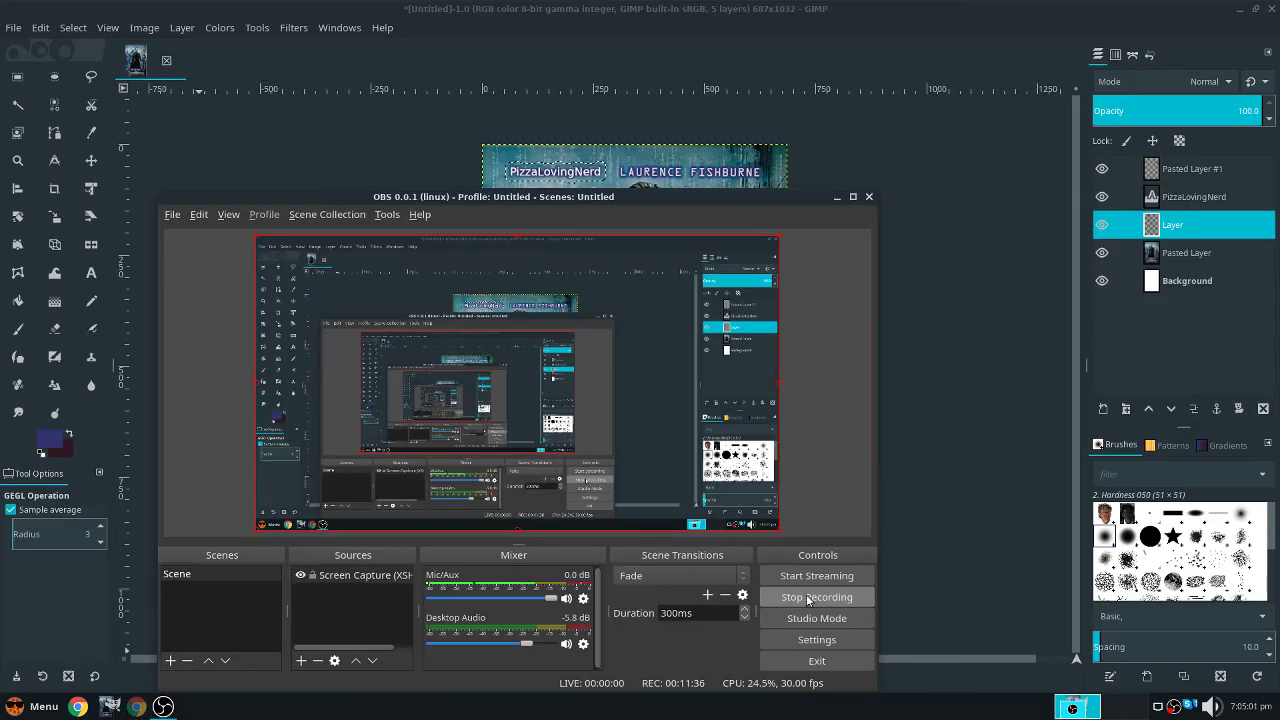